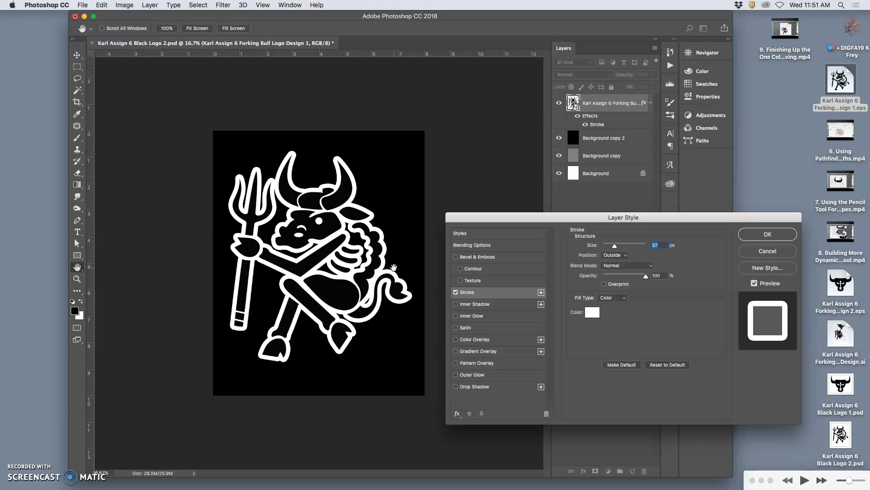
# Step: Examine the white stroke around the bull's head, mane, ribs, legs and tail at close range
pyautogui.press('super+equal')
pyautogui.press('super+equal')
pyautogui.press('super+equal')
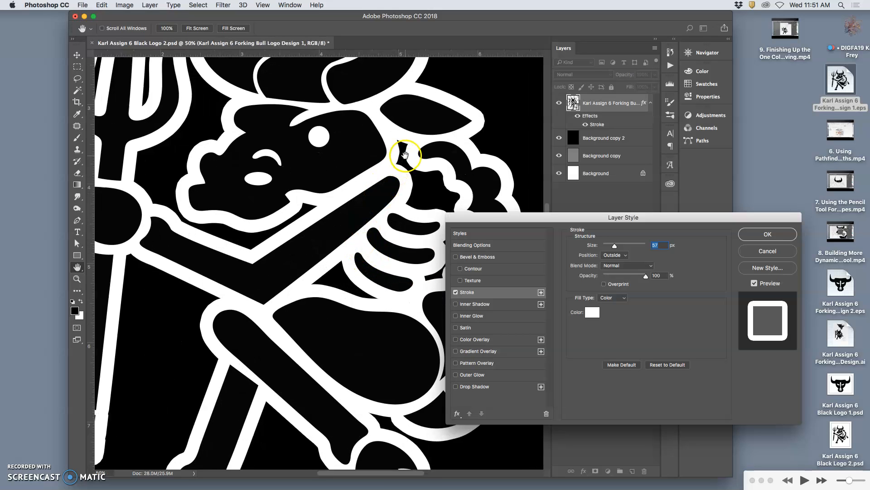
pyautogui.hscroll(10, 404, 155)
pyautogui.hscroll(-5, 403, 153)
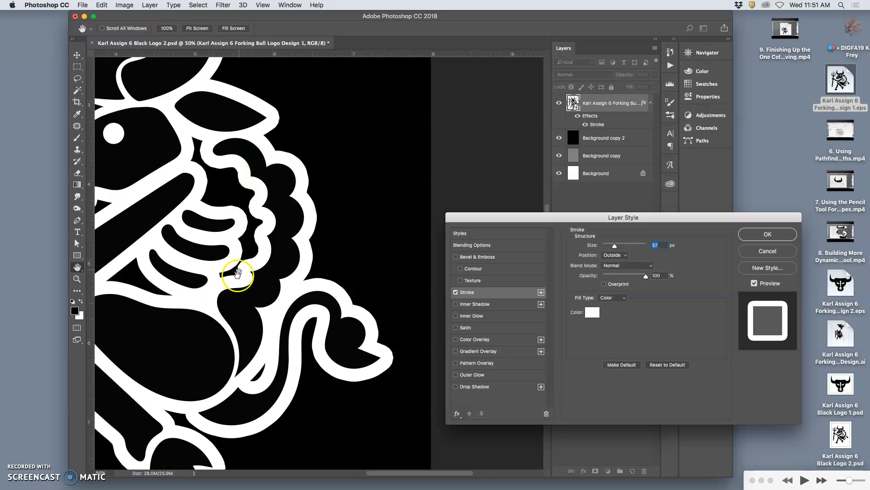
pyautogui.hscroll(-7, 238, 273)
pyautogui.scroll(2, 252, 307)
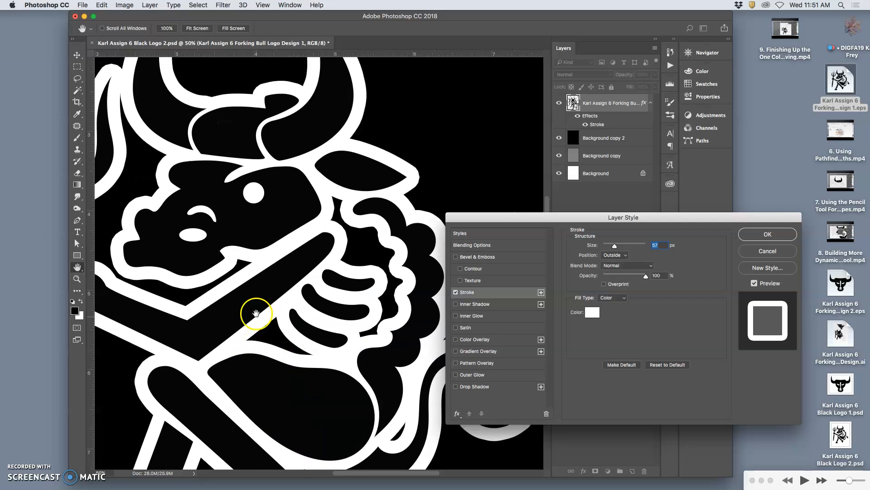
pyautogui.scroll(2, 253, 302)
pyautogui.hscroll(-3, 249, 318)
pyautogui.hscroll(-3, 317, 233)
pyautogui.hscroll(8, 285, 229)
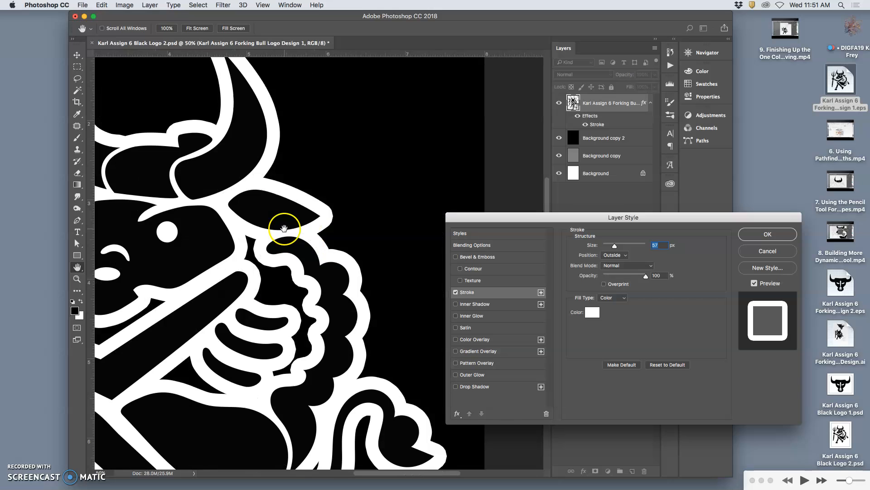
pyautogui.scroll(-5, 285, 223)
pyautogui.scroll(-5, 311, 213)
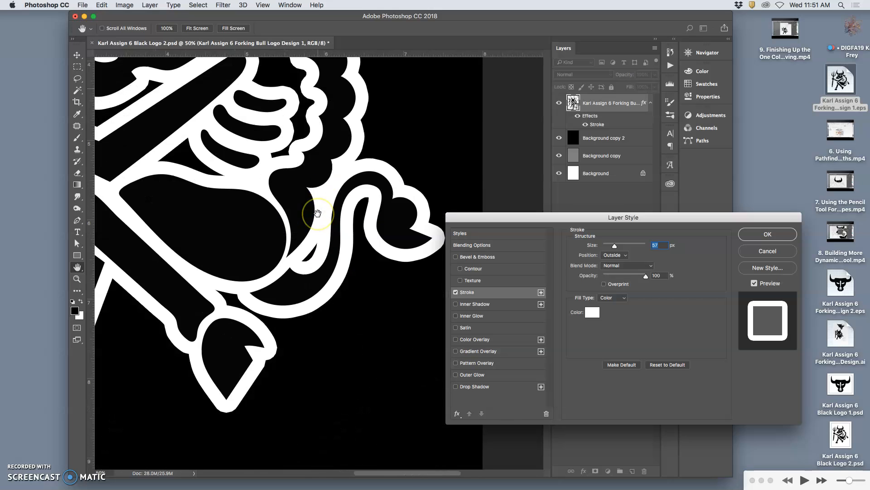
pyautogui.press('super+minus')
pyautogui.press('super+minus')
pyautogui.press('super+minus')
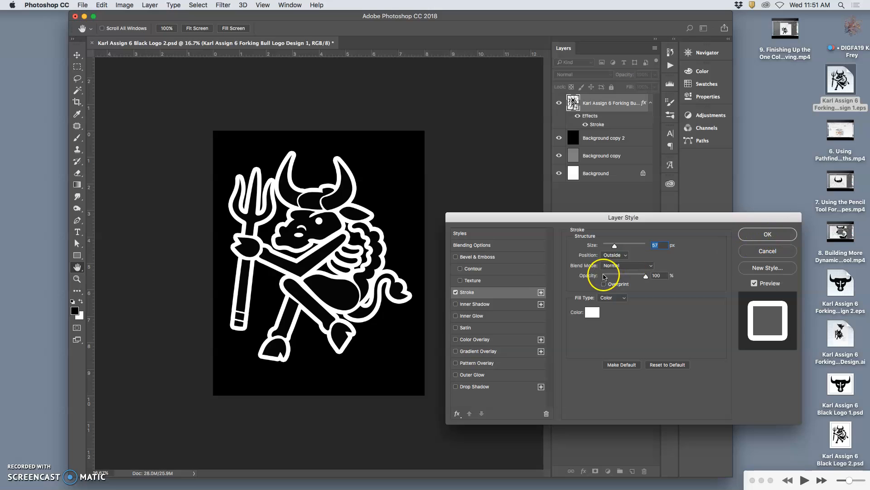
# Step: Accept the logo's stroke settings and hide the black Background copy 2 layer to show the logo on gray
pyautogui.click(766, 234)
pyautogui.click(578, 117)
pyautogui.click(579, 116)
pyautogui.click(559, 139)
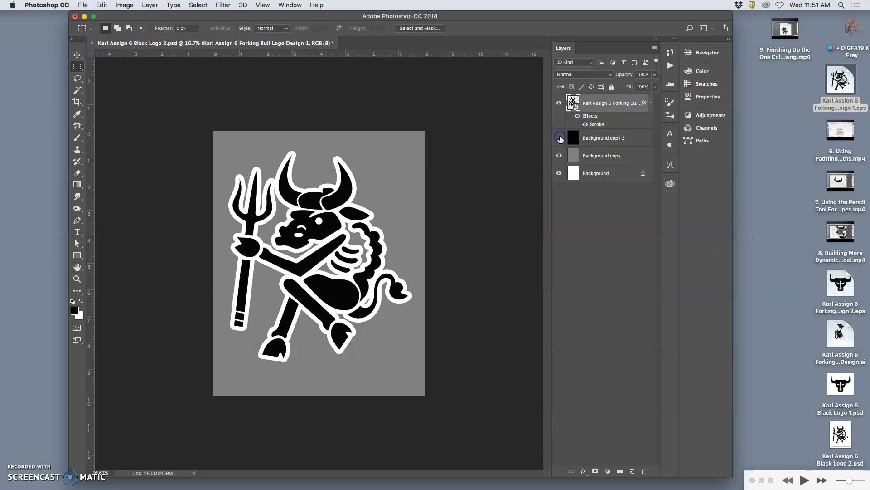
# Step: Compare the outlined logo on the white, gray and black backgrounds by toggling the background layers' visibility
pyautogui.click(559, 156)
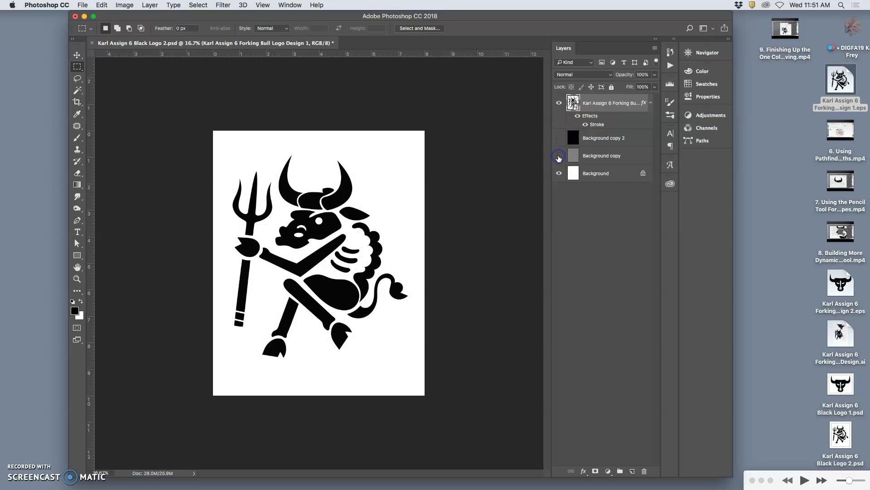
pyautogui.click(559, 156)
pyautogui.click(559, 156)
pyautogui.click(559, 156)
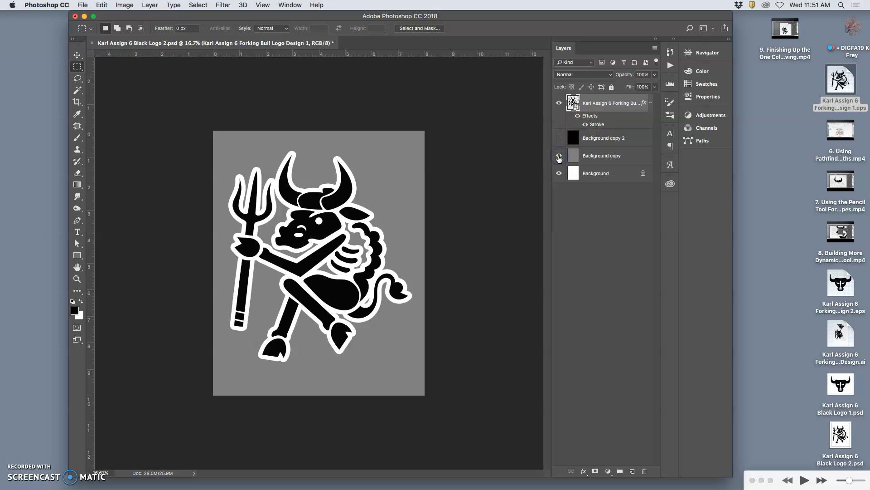
pyautogui.click(559, 156)
pyautogui.click(559, 157)
pyautogui.click(559, 138)
pyautogui.click(559, 137)
# Step: Add a Drop Shadow effect to the logo layer, using black (000000) with only web colors enabled
pyautogui.doubleClick(591, 116)
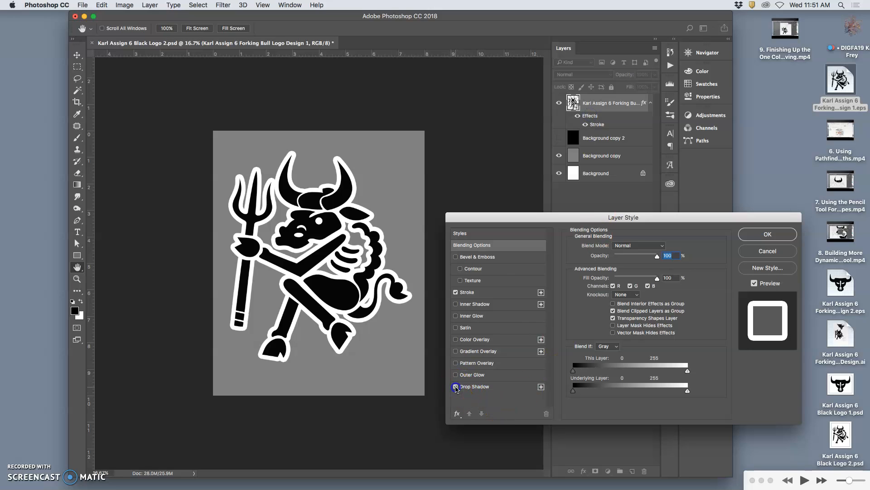
pyautogui.click(456, 387)
pyautogui.click(477, 390)
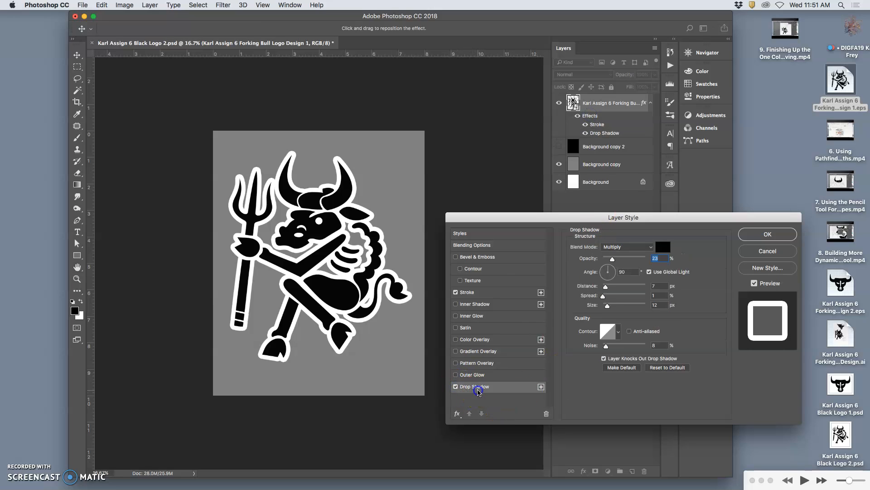
pyautogui.click(664, 250)
pyautogui.click(428, 220)
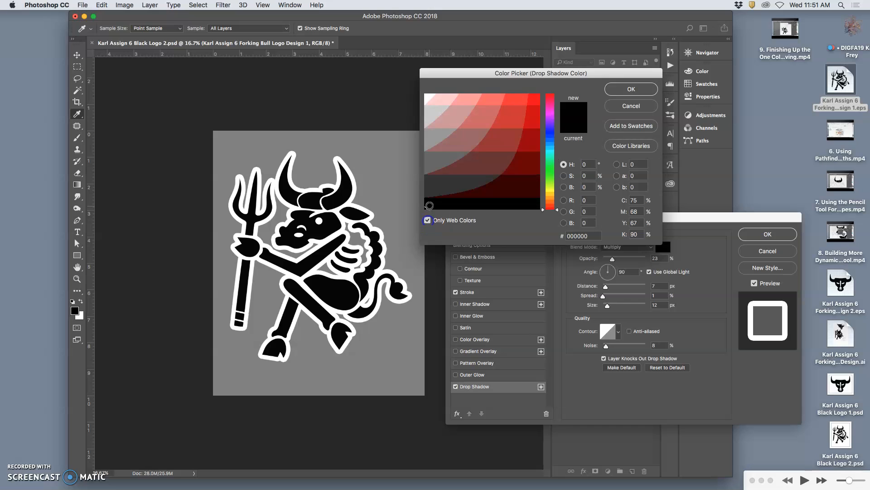
pyautogui.click(631, 89)
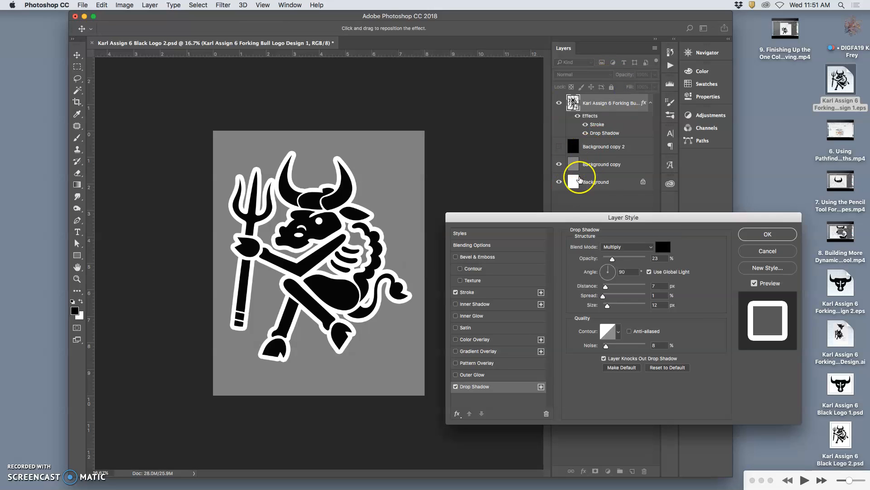
pyautogui.click(664, 251)
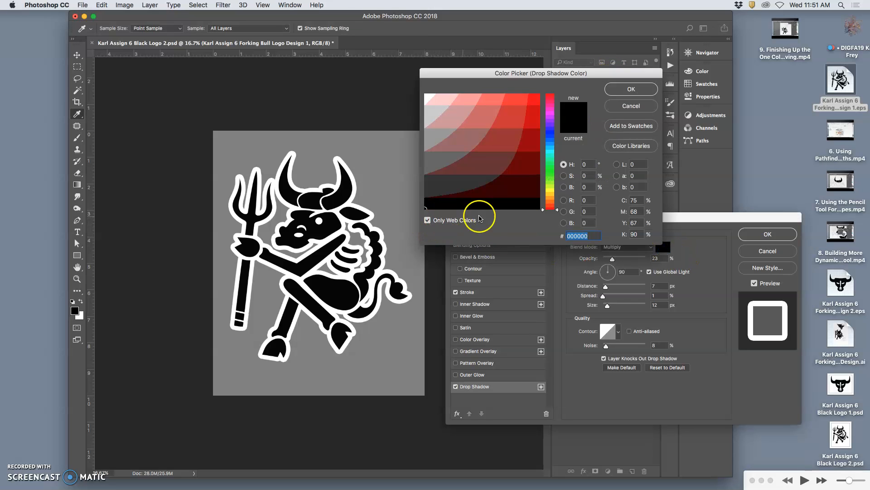
pyautogui.click(630, 89)
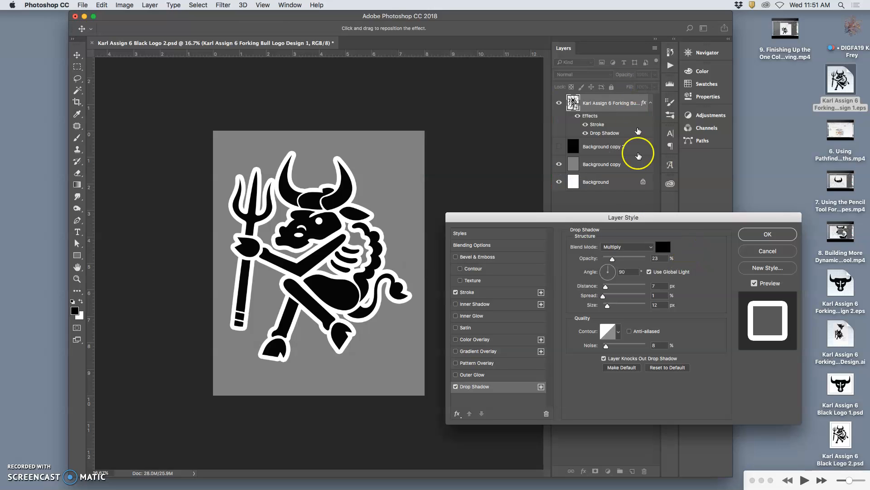
# Step: Set the drop shadow to 92 px size, 69 px distance, 38% spread and about 58% opacity, and accept the style
pyautogui.moveTo(607, 306); pyautogui.dragTo(620, 307)
pyautogui.moveTo(612, 258); pyautogui.dragTo(636, 258)
pyautogui.moveTo(603, 296); pyautogui.dragTo(620, 306)
pyautogui.moveTo(617, 296); pyautogui.dragTo(619, 296)
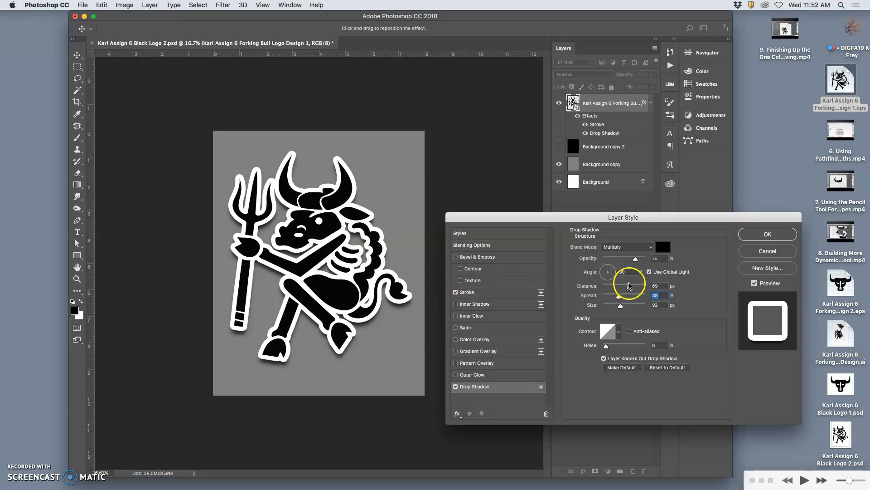
pyautogui.moveTo(639, 259); pyautogui.dragTo(629, 263)
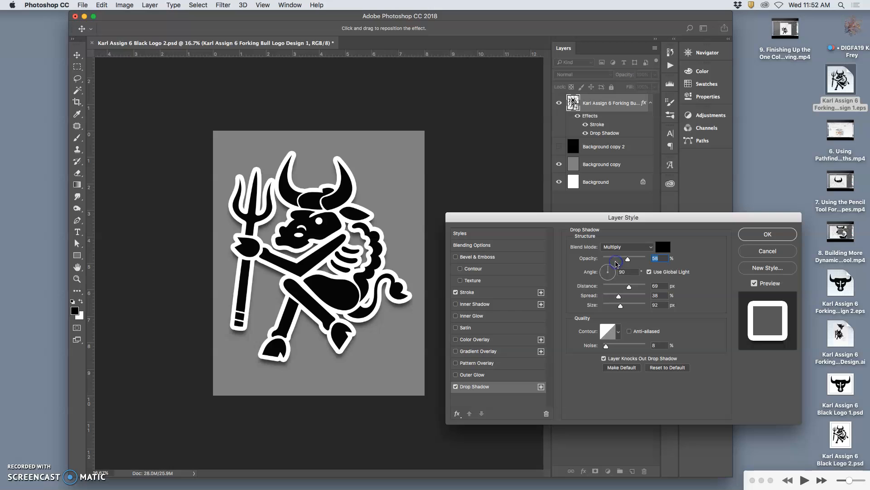
pyautogui.click(767, 234)
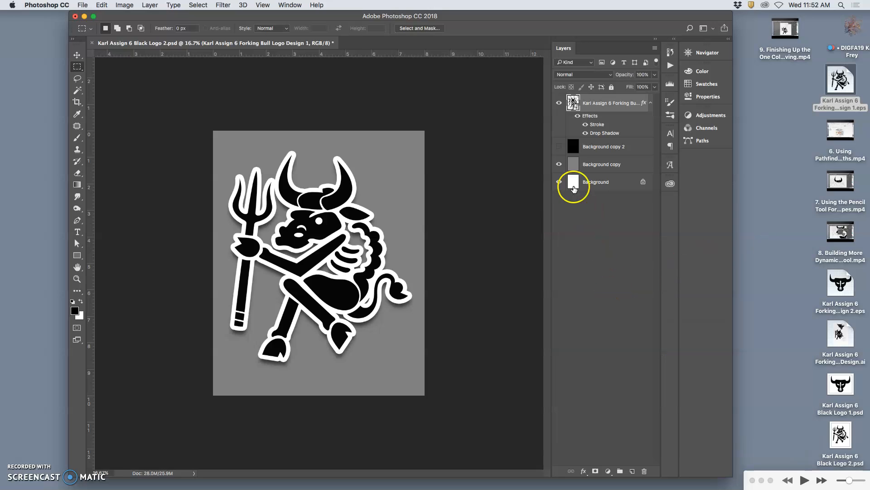
# Step: Hide the gray background layer and compare the logo with and without its effects on white
pyautogui.click(560, 165)
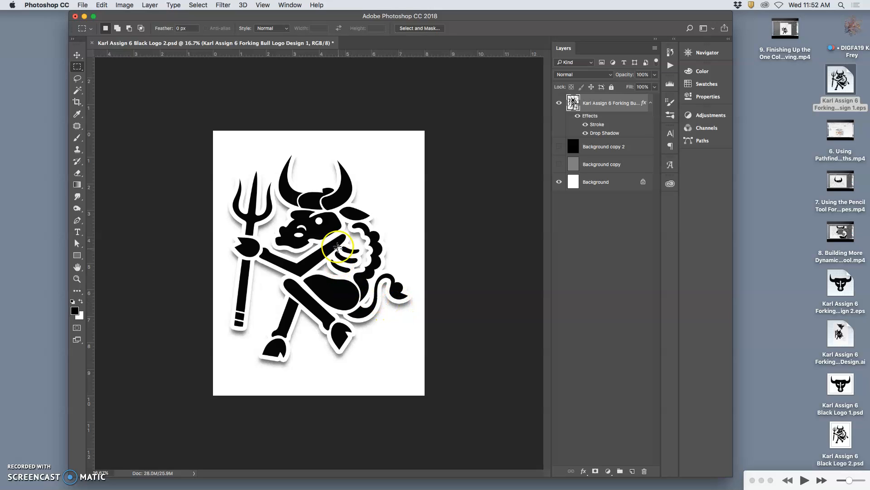
pyautogui.click(577, 116)
pyautogui.click(578, 115)
pyautogui.click(578, 116)
pyautogui.click(578, 115)
# Step: Duplicate the logo layer with the original hidden, and turn off the copy's Stroke and Drop Shadow effects
pyautogui.press('super+j')
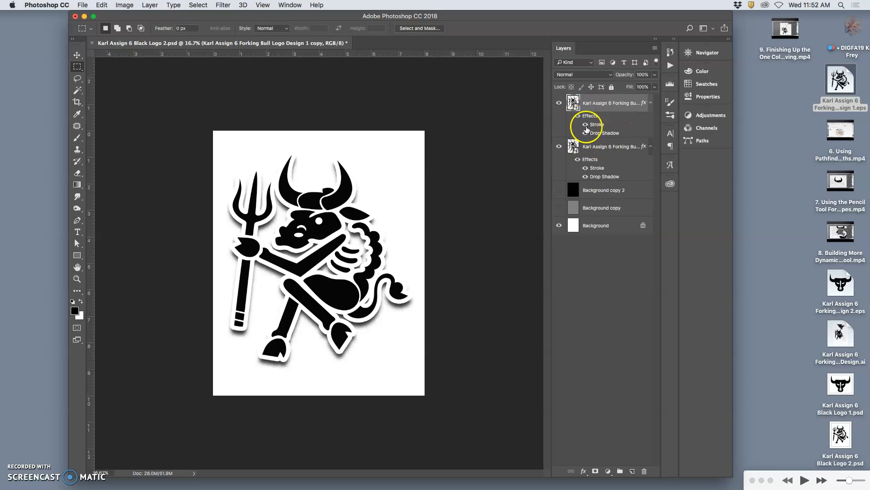
pyautogui.click(559, 147)
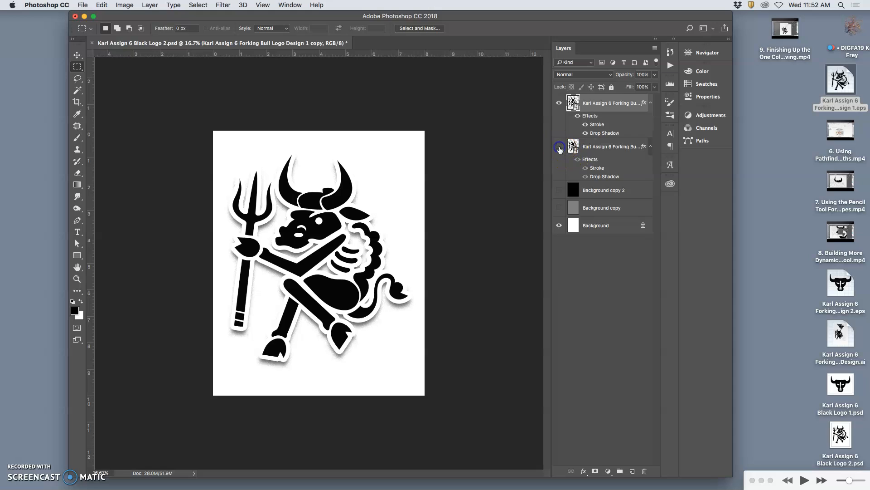
pyautogui.doubleClick(579, 117)
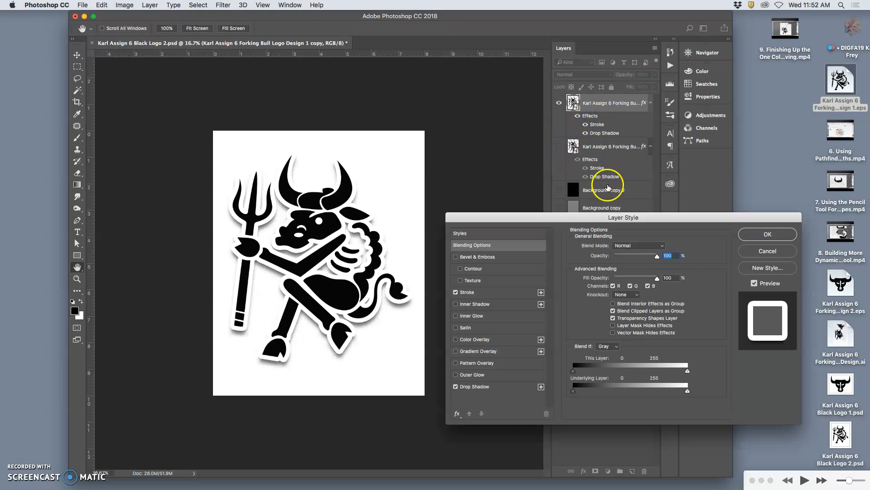
pyautogui.click(456, 292)
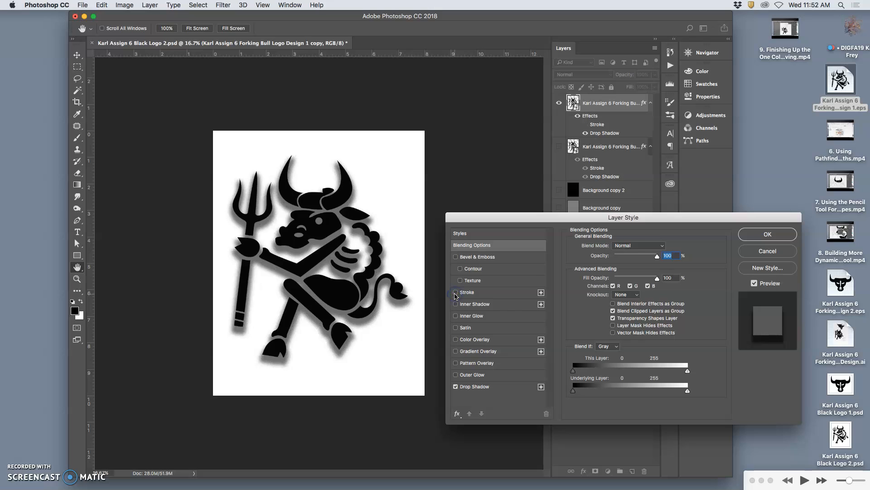
pyautogui.click(455, 387)
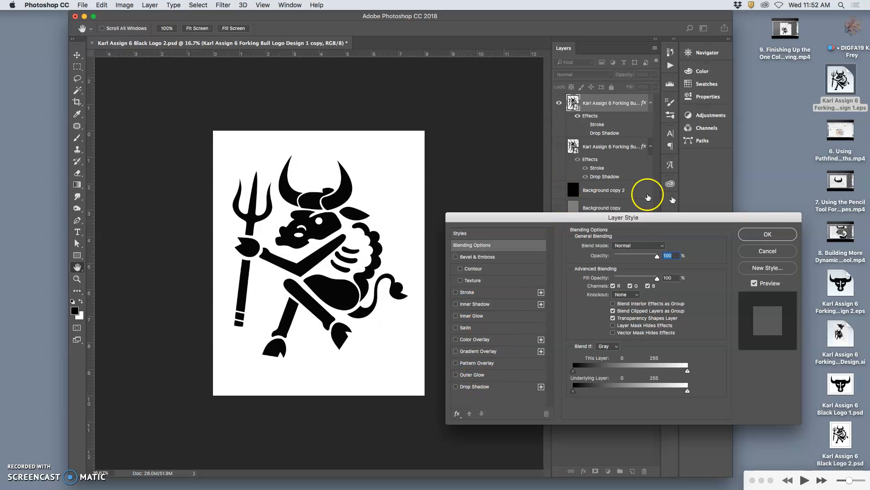
pyautogui.click(768, 234)
# Step: Show the black background layer and add an Outer Glow effect to the logo copy
pyautogui.click(559, 190)
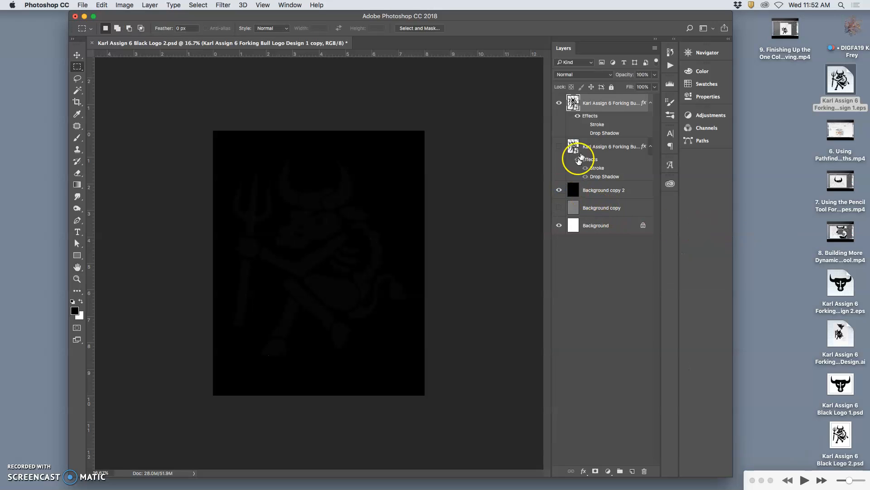
pyautogui.doubleClick(587, 114)
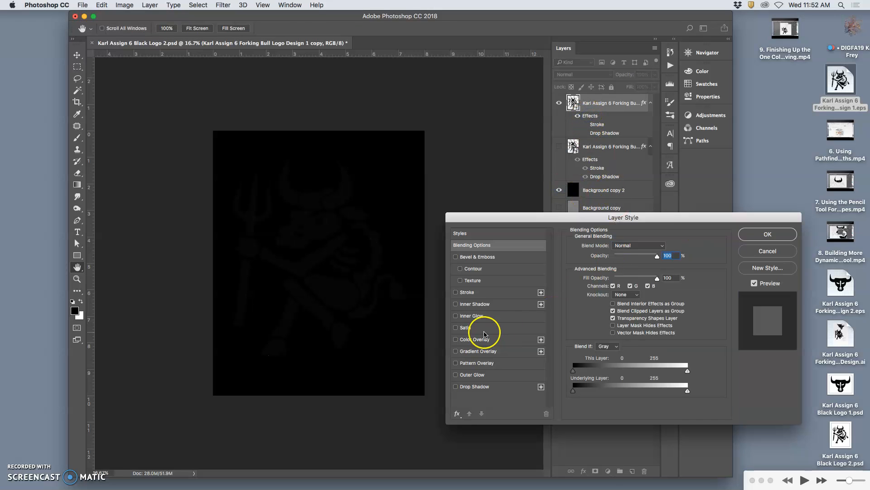
pyautogui.click(455, 374)
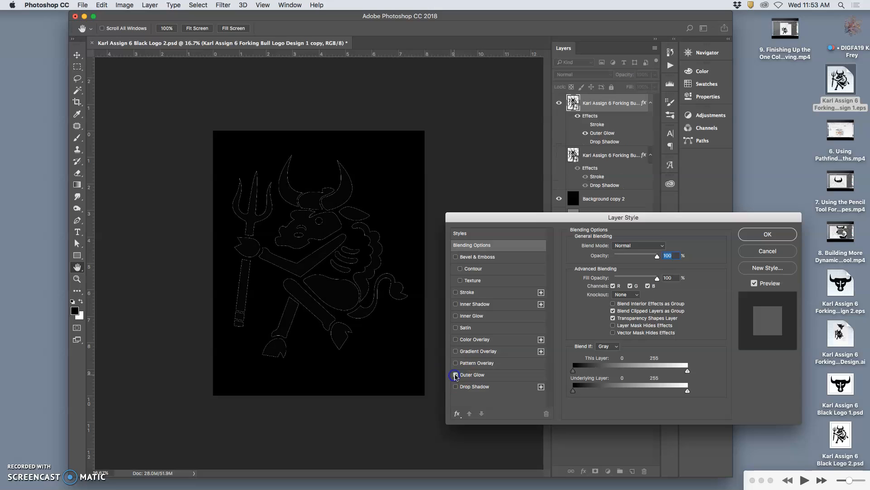
pyautogui.click(478, 375)
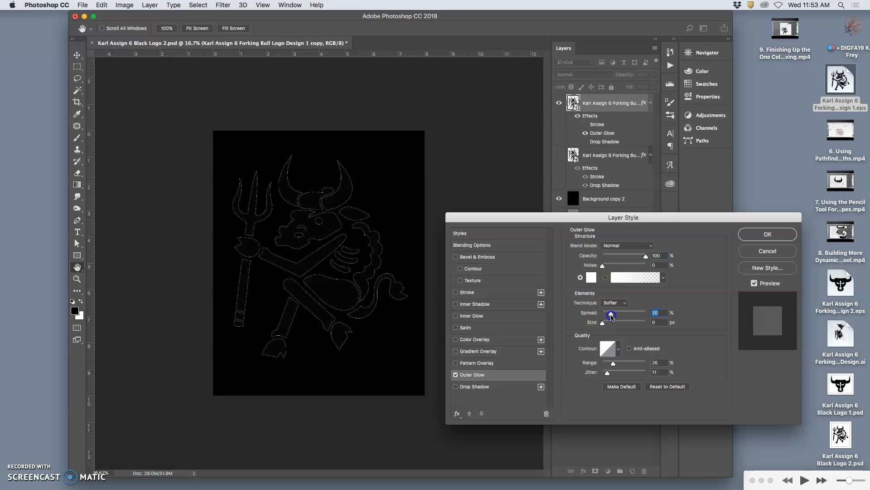
# Step: Set the Outer Glow's spread to 3%, size to 90 px and noise to 31%
pyautogui.moveTo(603, 325)
pyautogui.mouseDown()
pyautogui.moveTo(616, 324)
pyautogui.moveTo(610, 314)
pyautogui.moveTo(627, 325)
pyautogui.moveTo(621, 326)
pyautogui.mouseUp()
pyautogui.moveTo(602, 266); pyautogui.dragTo(638, 267)
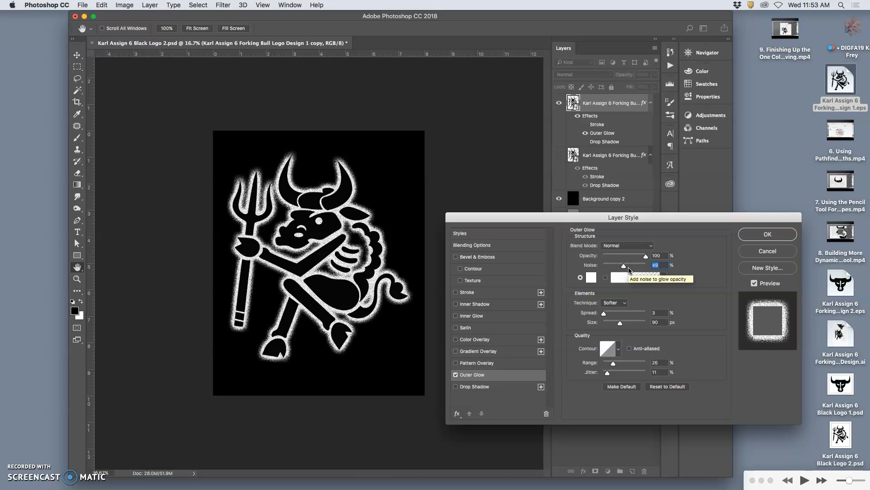
pyautogui.moveTo(617, 265)
pyautogui.mouseDown()
pyautogui.moveTo(661, 259)
pyautogui.moveTo(615, 268)
pyautogui.mouseUp()
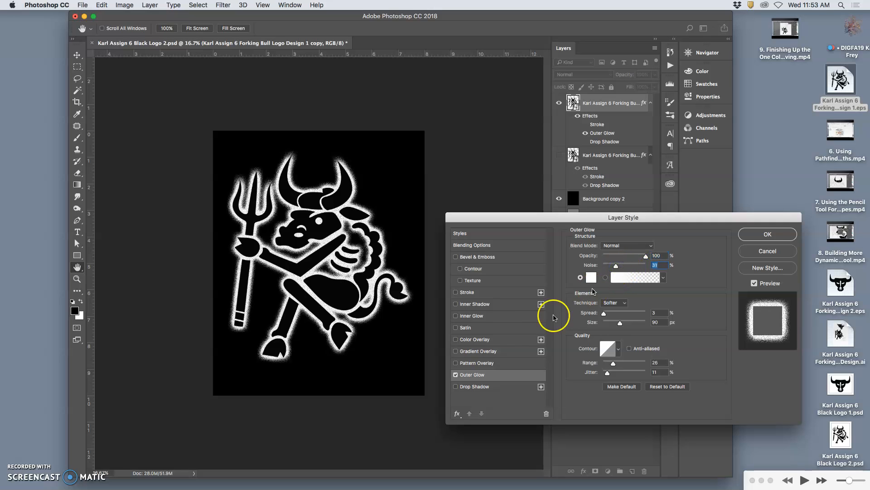
# Step: Increase the Outer Glow's size to 193 px and enable the Stroke effect on the logo copy
pyautogui.click(455, 292)
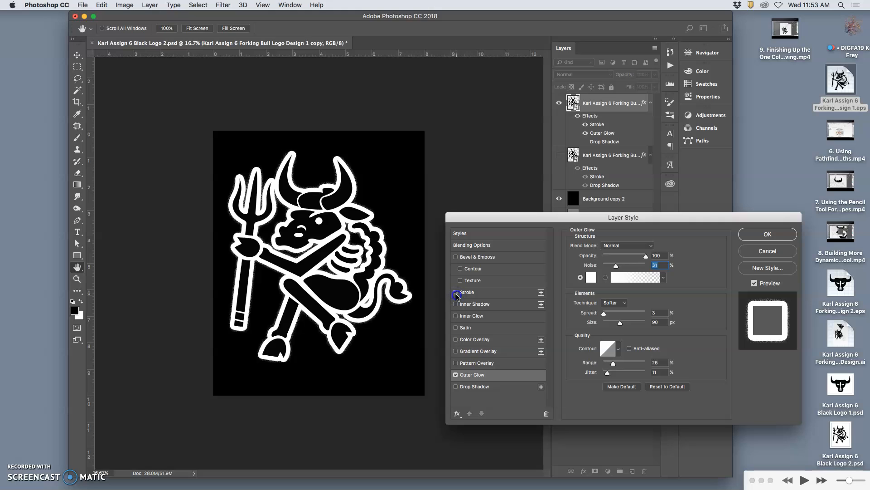
pyautogui.click(456, 294)
pyautogui.moveTo(620, 323); pyautogui.dragTo(637, 324)
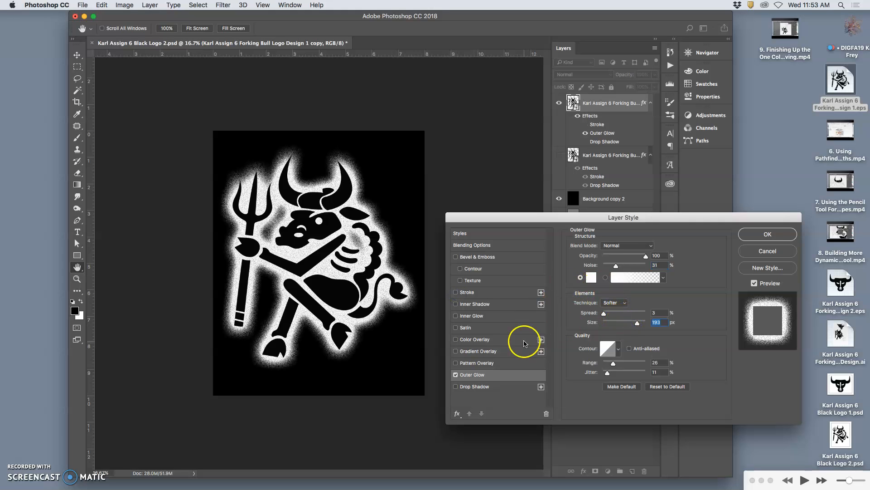
pyautogui.click(455, 293)
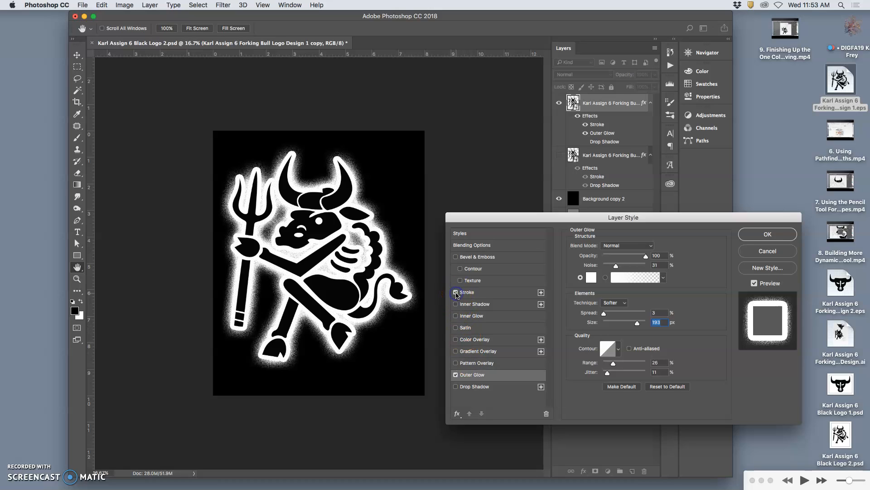
# Step: Try the Drop Shadow effect on the logo copy, and turn off its Outer Glow
pyautogui.click(456, 388)
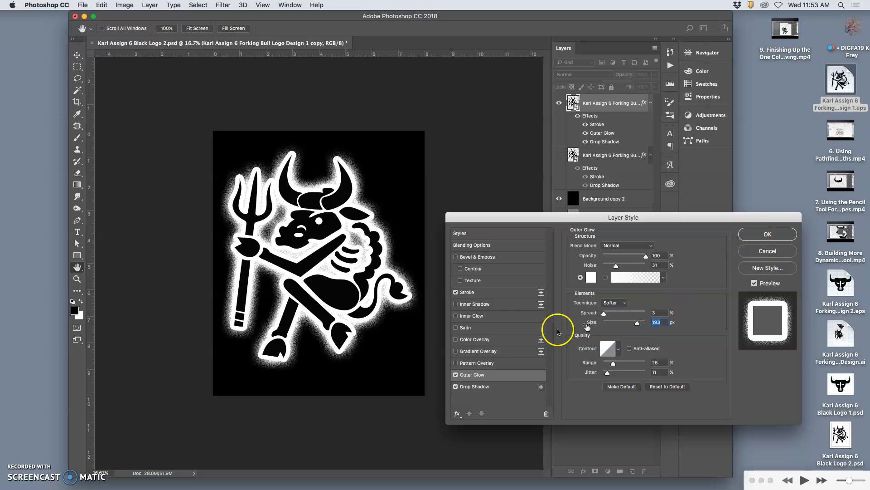
pyautogui.click(456, 387)
pyautogui.click(456, 375)
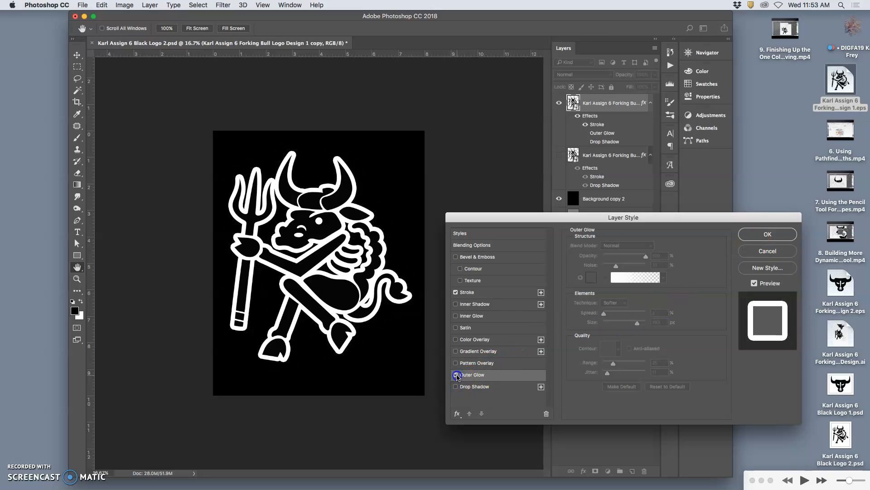
# Step: Enable the logo copy's Outer Glow in place of its Stroke, and set the glow's size to 92 px
pyautogui.click(456, 375)
pyautogui.click(456, 293)
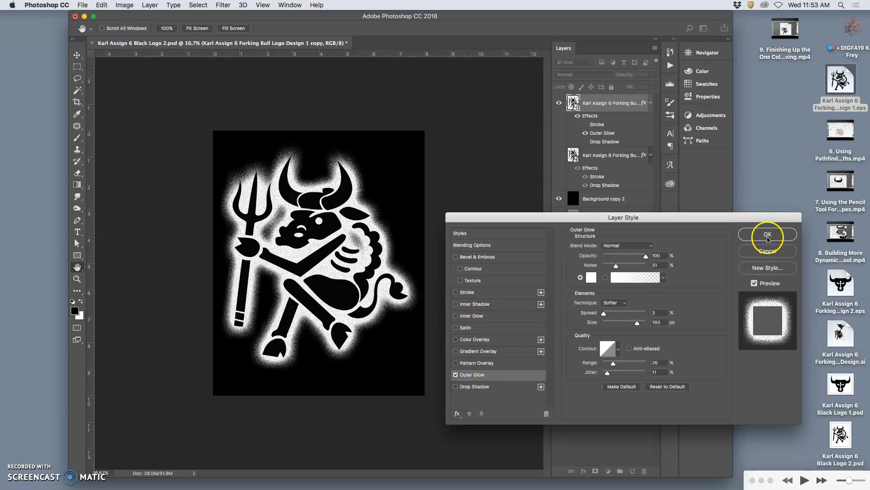
pyautogui.moveTo(646, 257)
pyautogui.mouseDown()
pyautogui.moveTo(628, 257)
pyautogui.moveTo(646, 257)
pyautogui.mouseUp()
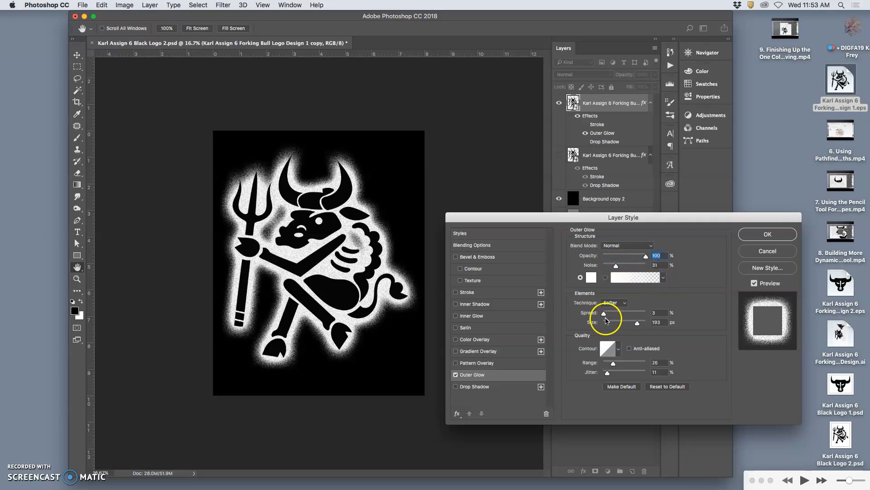
pyautogui.moveTo(604, 312); pyautogui.dragTo(621, 325)
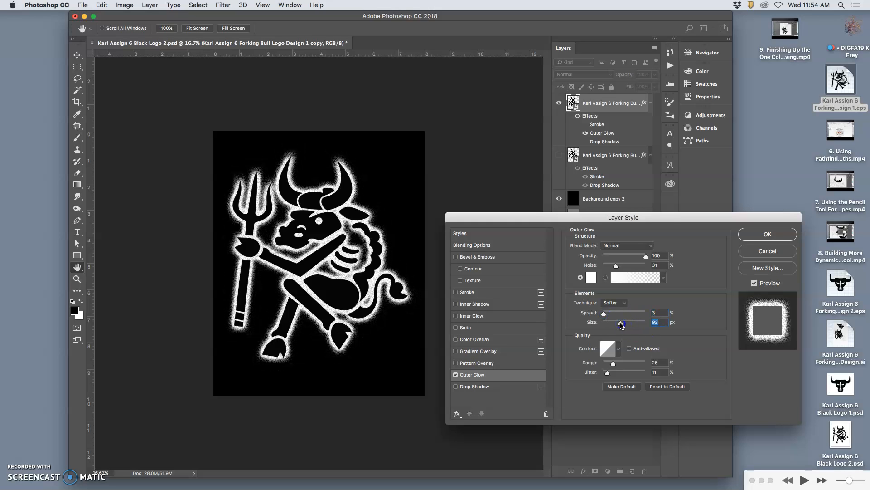
pyautogui.click(768, 234)
# Step: Hide the black and gray background layers in turn to check the glowing logo copy on gray and white
pyautogui.click(560, 216)
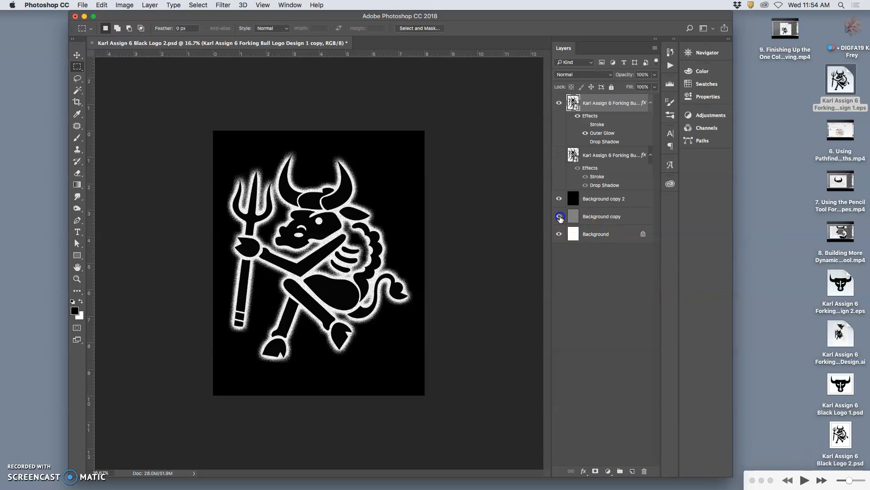
pyautogui.click(560, 200)
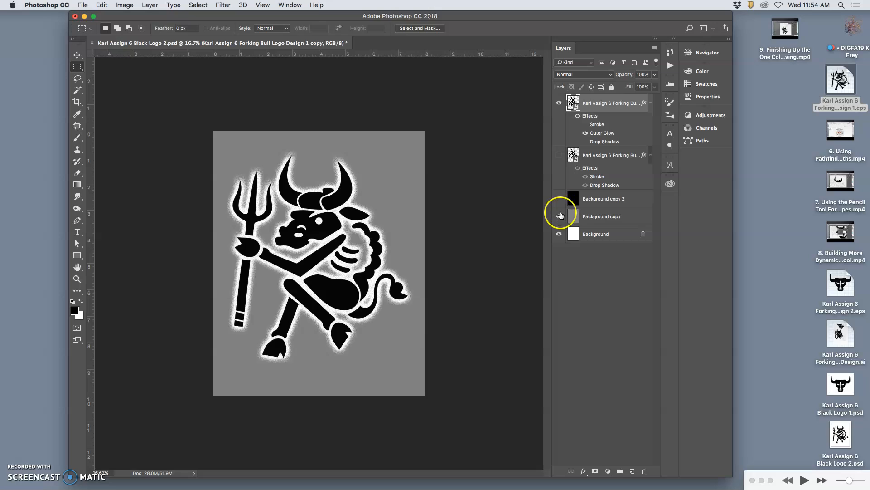
pyautogui.click(560, 216)
pyautogui.click(559, 217)
pyautogui.click(559, 216)
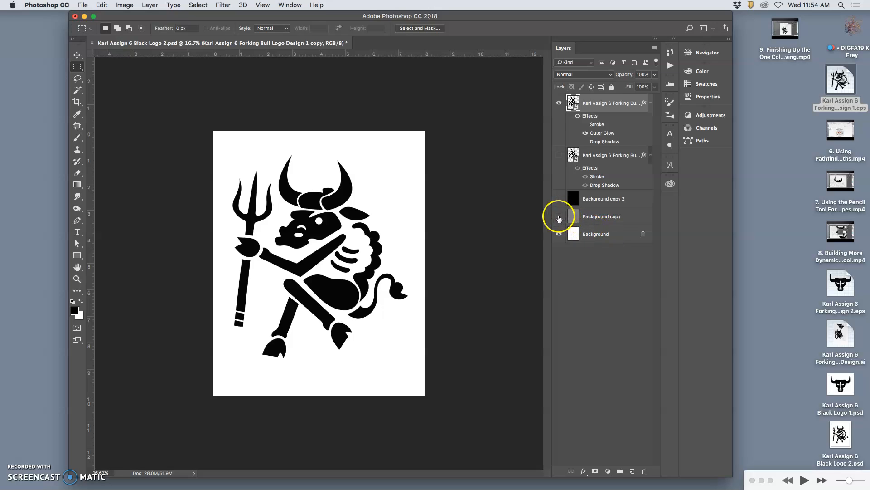
# Step: Show the original logo layer and compare the shadow around the trident and horns up close with the logo copy hidden and shown
pyautogui.click(559, 155)
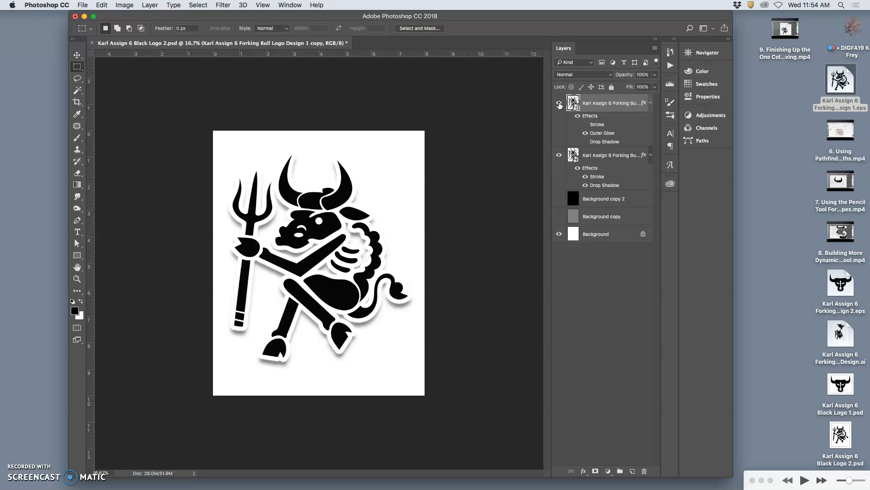
pyautogui.press('super+equal')
pyautogui.press('super+equal')
pyautogui.press('super+equal')
pyautogui.press('super+equal')
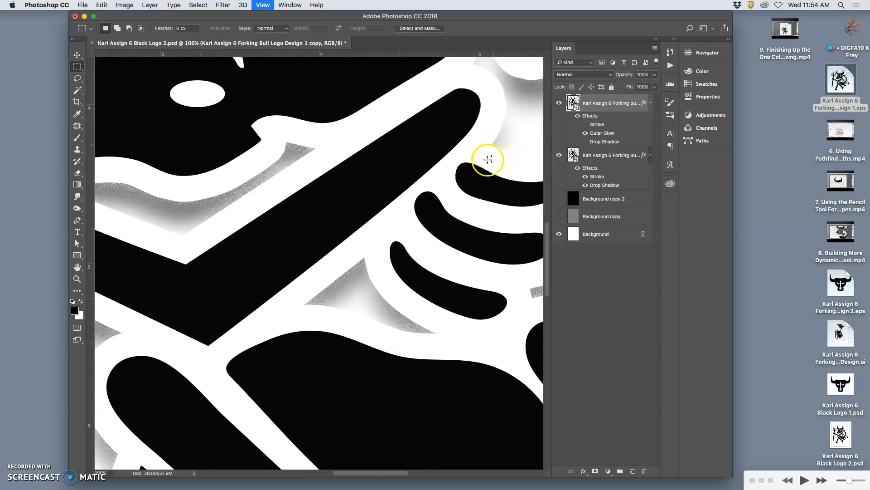
pyautogui.press('super+equal')
pyautogui.scroll(10, 361, 265)
pyautogui.hscroll(-8, 361, 265)
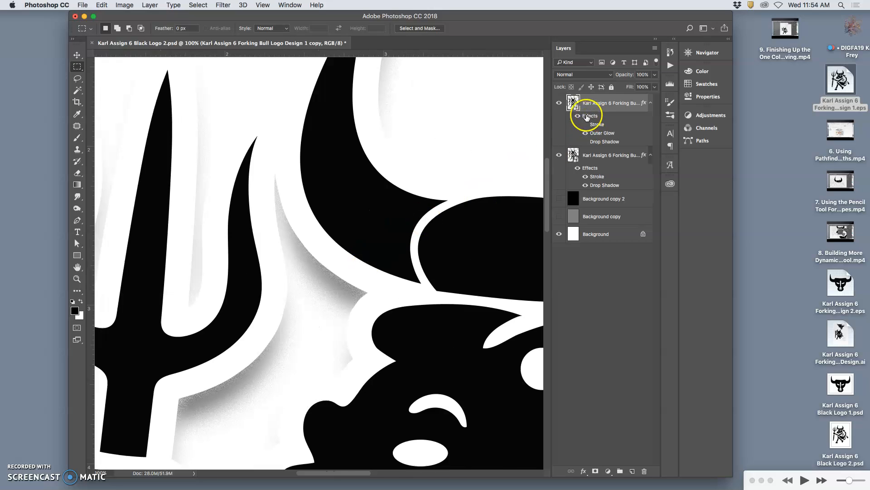
pyautogui.click(558, 103)
pyautogui.click(559, 104)
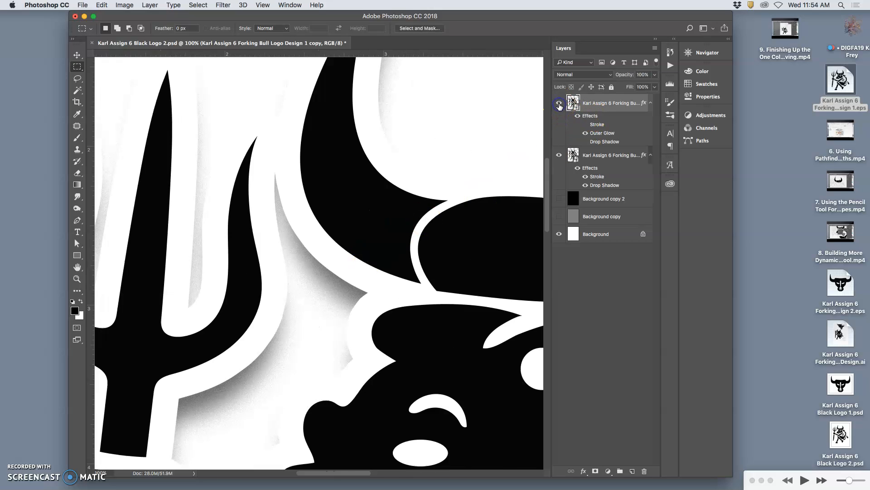
pyautogui.click(559, 104)
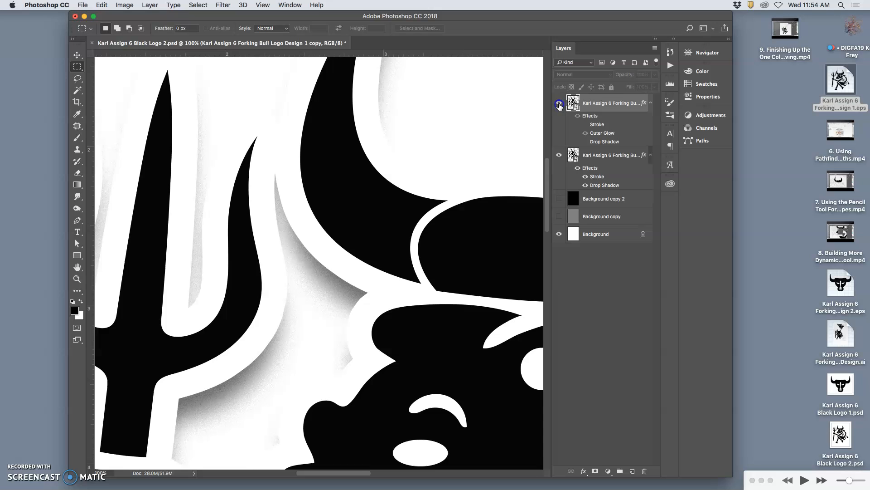
# Step: Compare the whole logo with its copy hidden and shown, and set the logo copy's opacity to 61%
pyautogui.press('super+minus')
pyautogui.press('super+minus')
pyautogui.press('super+minus')
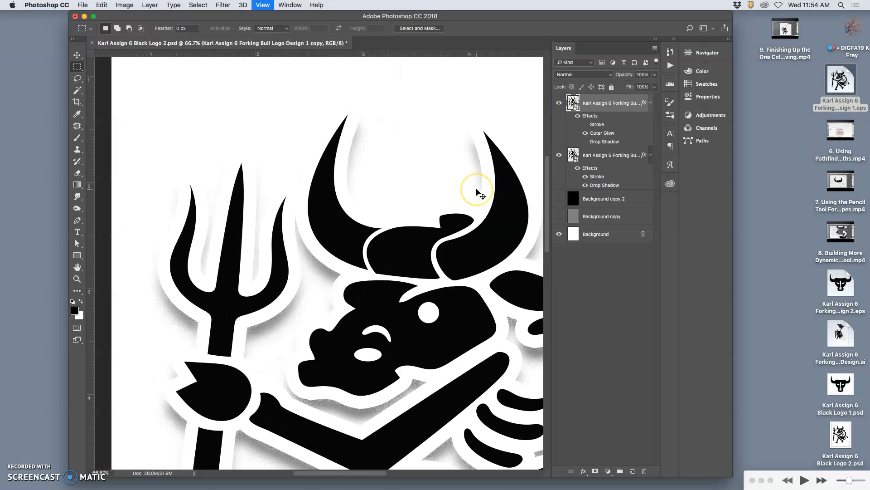
pyautogui.scroll(-3, 476, 193)
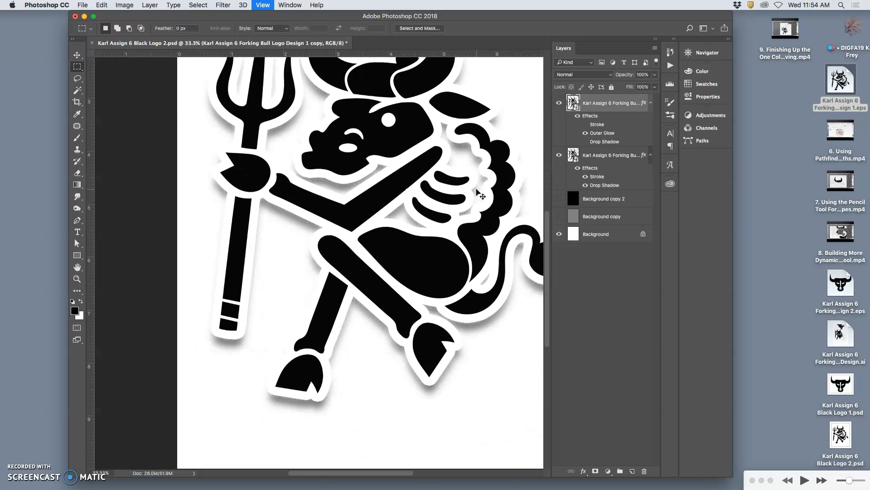
pyautogui.press('super+minus')
pyautogui.click(558, 104)
pyautogui.click(559, 104)
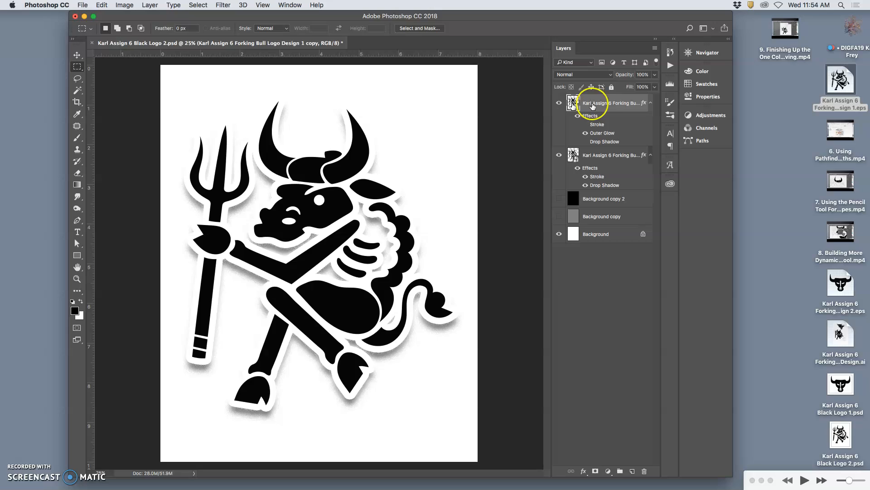
pyautogui.click(655, 75)
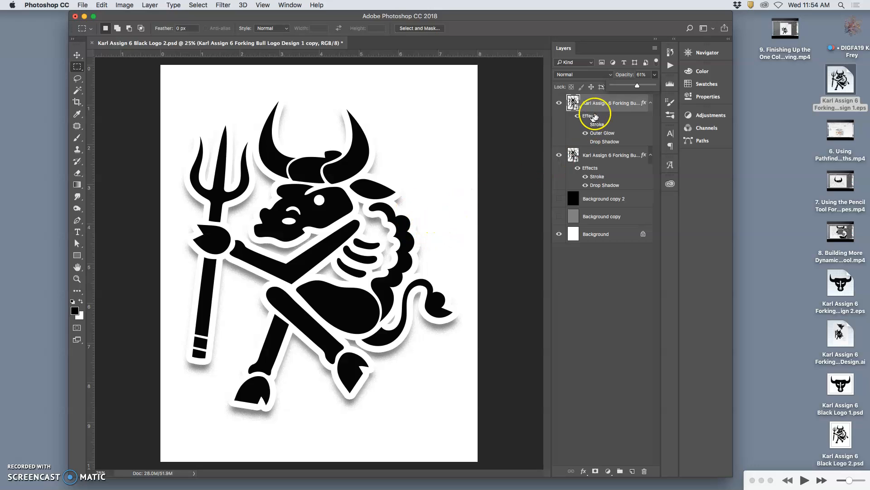
pyautogui.click(597, 104)
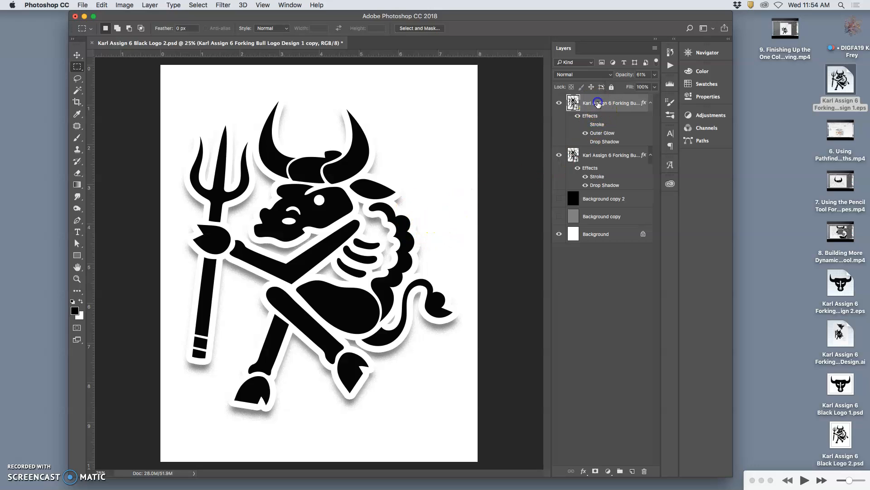
# Step: Select both logo layers and save the Photoshop document
pyautogui.click(596, 165)
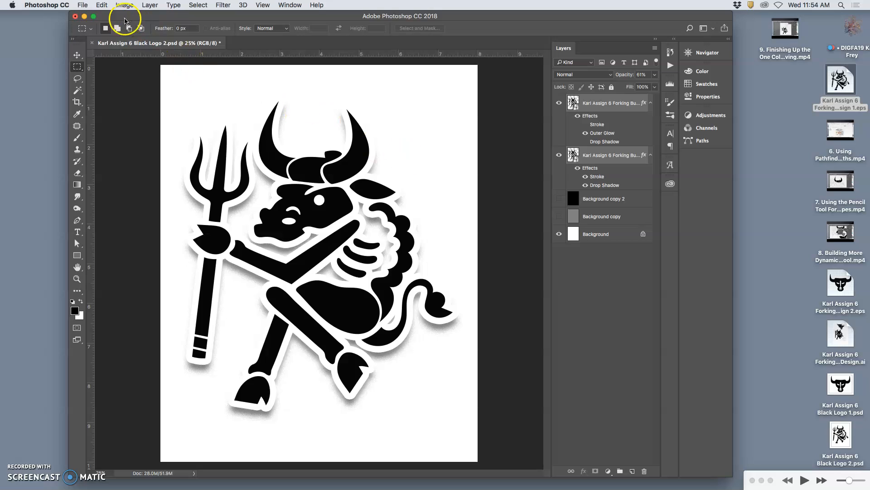
pyautogui.click(82, 5)
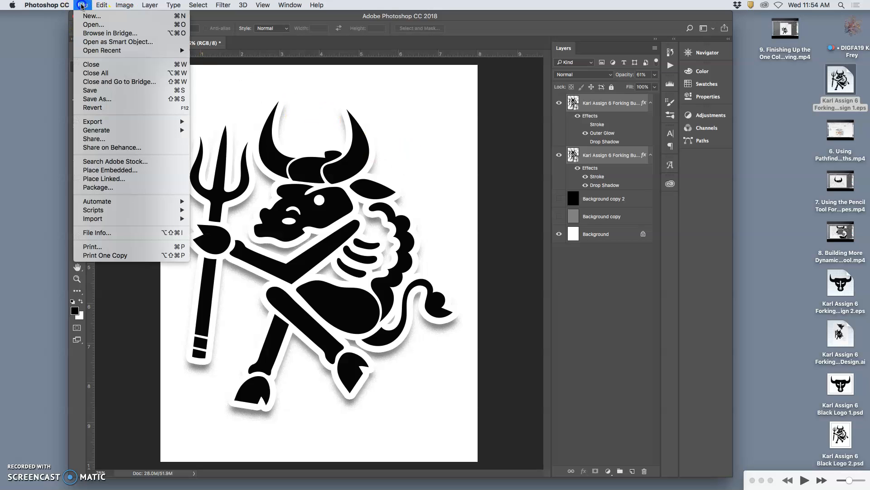
pyautogui.click(105, 91)
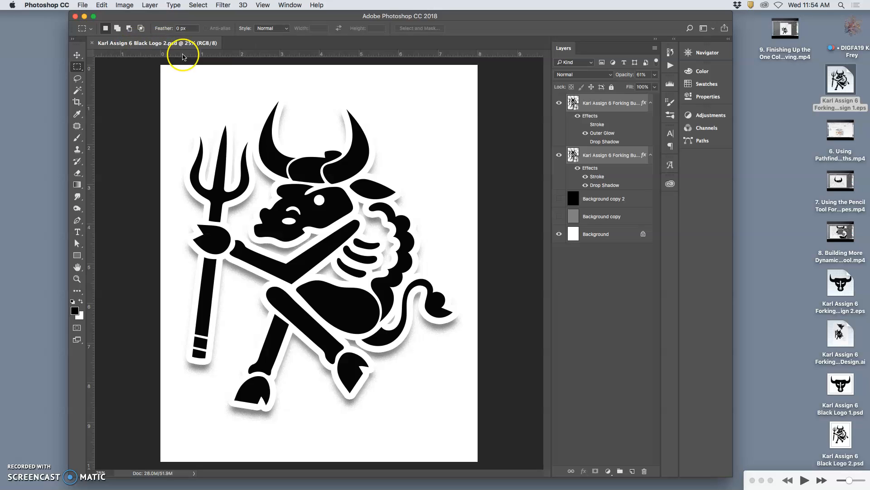
pyautogui.click(82, 6)
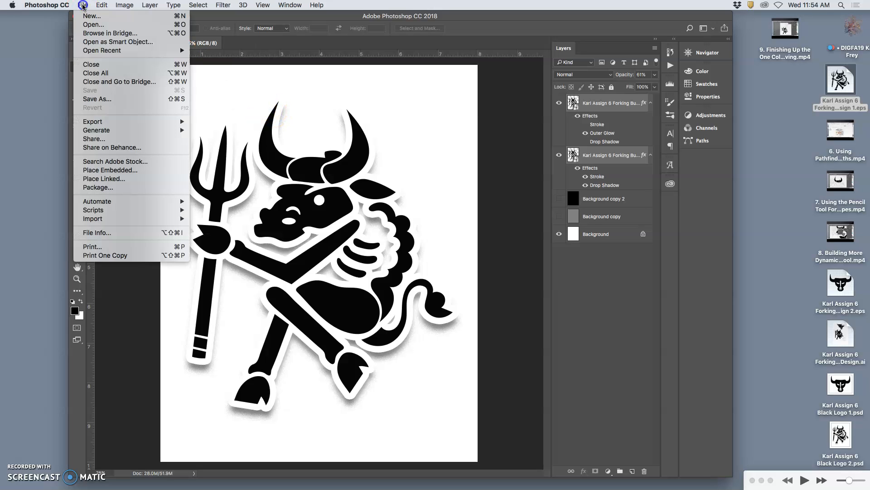
pyautogui.click(107, 100)
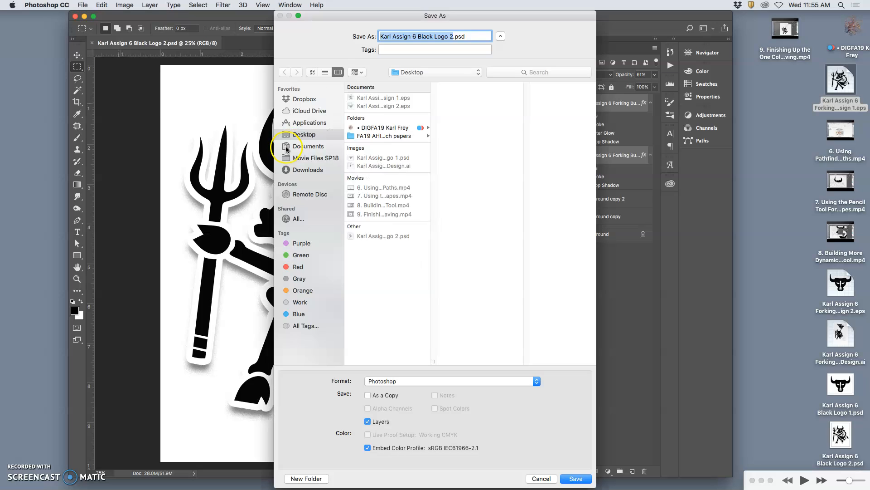
pyautogui.click(434, 381)
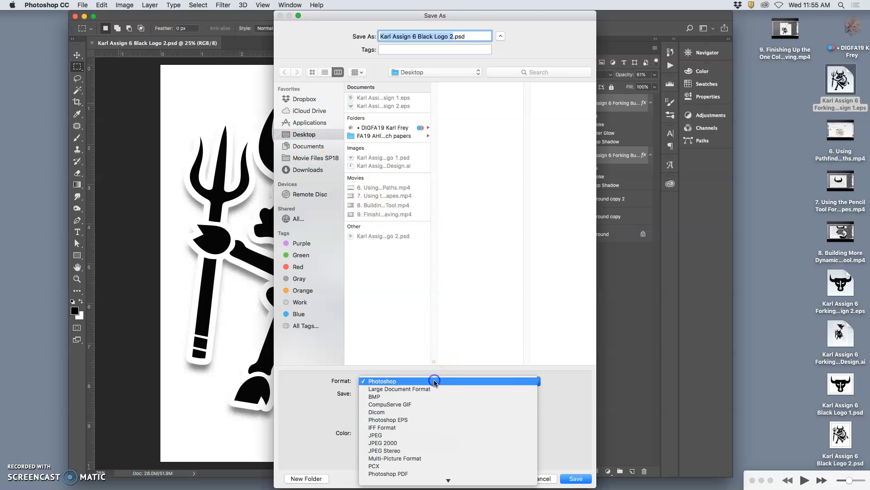
pyautogui.click(583, 374)
pyautogui.click(551, 479)
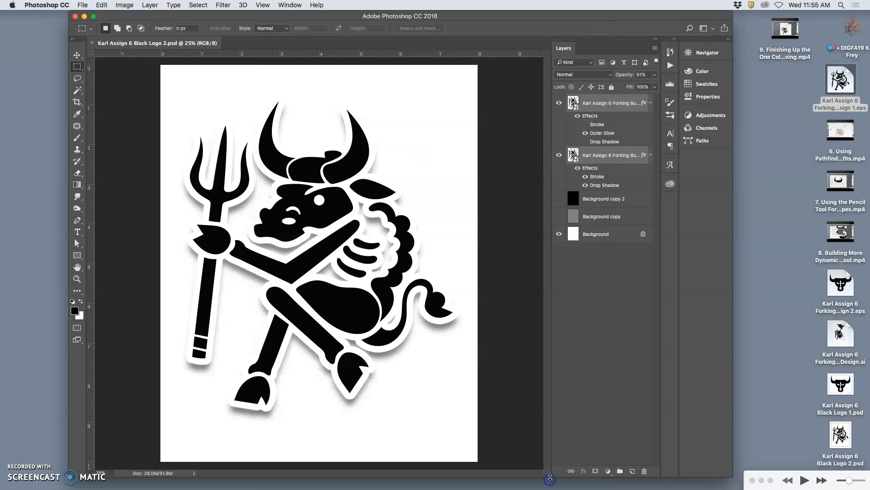
# Step: Hide the white background layer and save the transparent logo to the Desktop in PNG format
pyautogui.click(559, 234)
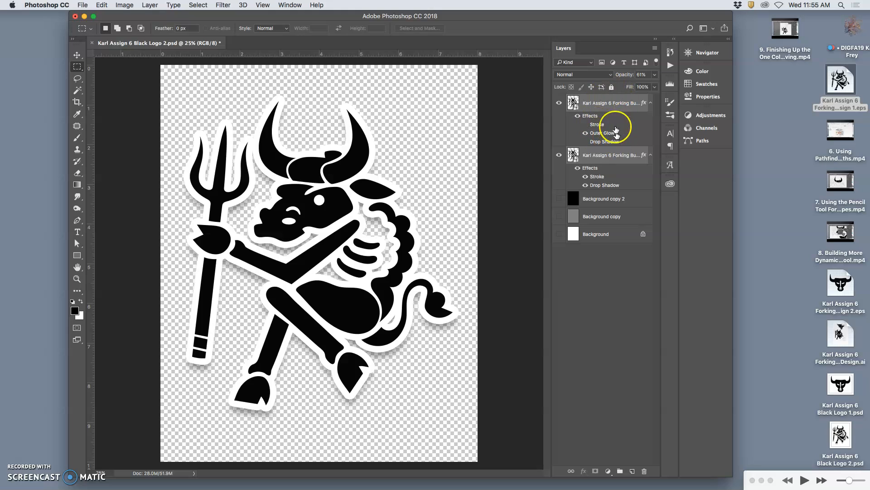
pyautogui.click(82, 8)
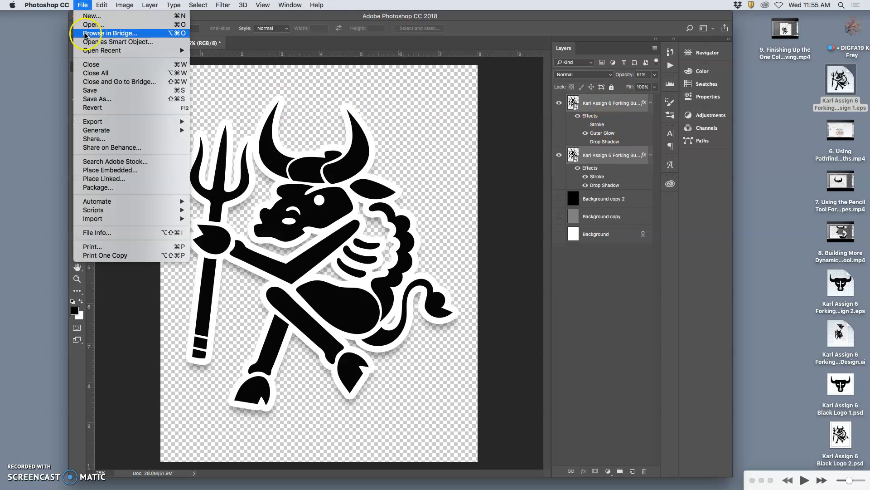
pyautogui.click(371, 166)
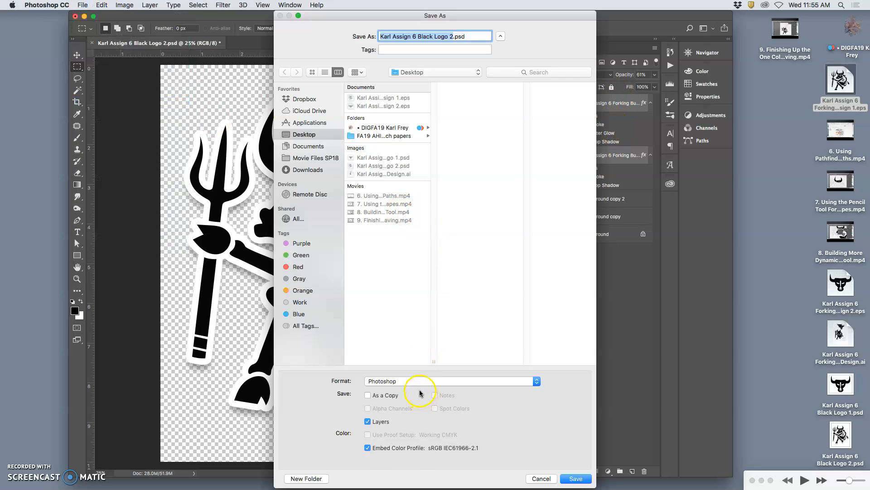
pyautogui.click(419, 382)
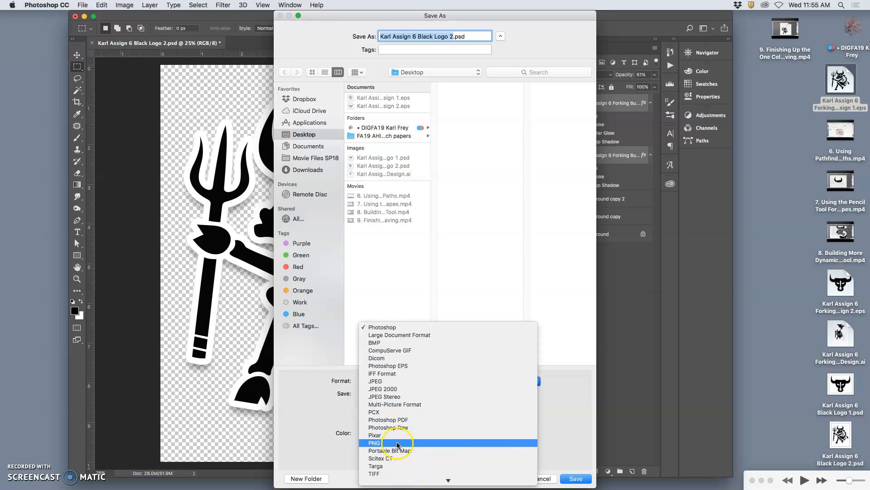
pyautogui.click(397, 444)
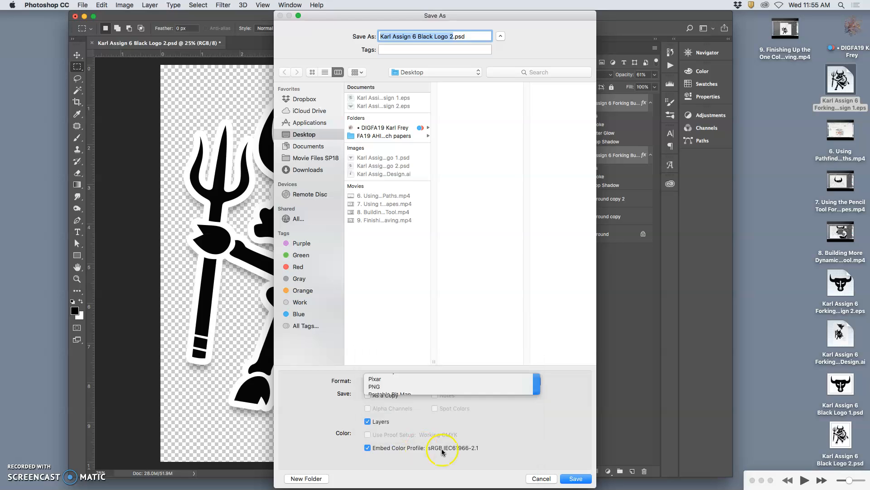
pyautogui.click(572, 479)
pyautogui.click(490, 219)
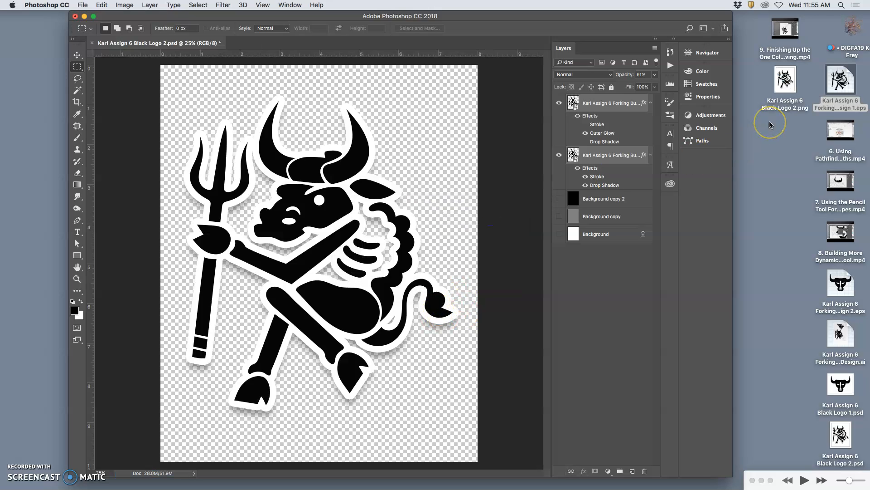
# Step: Tag the new PNG logo file on the desktop with the orange color
pyautogui.rightClick(781, 109)
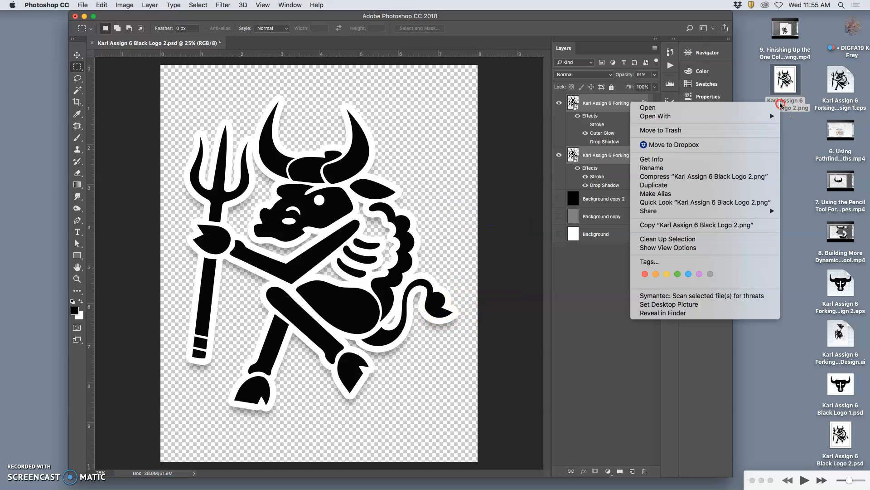
pyautogui.click(656, 274)
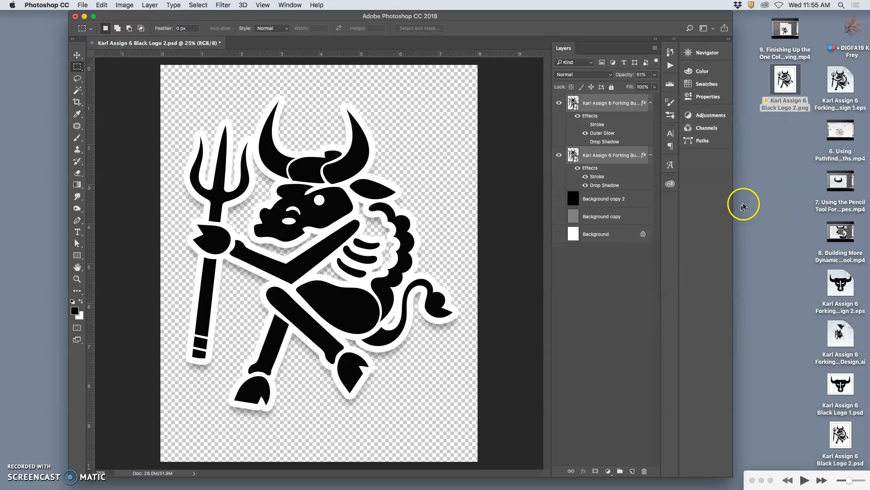
# Step: Switch to the Photobucket library in Chrome and expand the DIGITAL ART 1 album to reach its assignment albums
pyautogui.moveTo(398, 480)
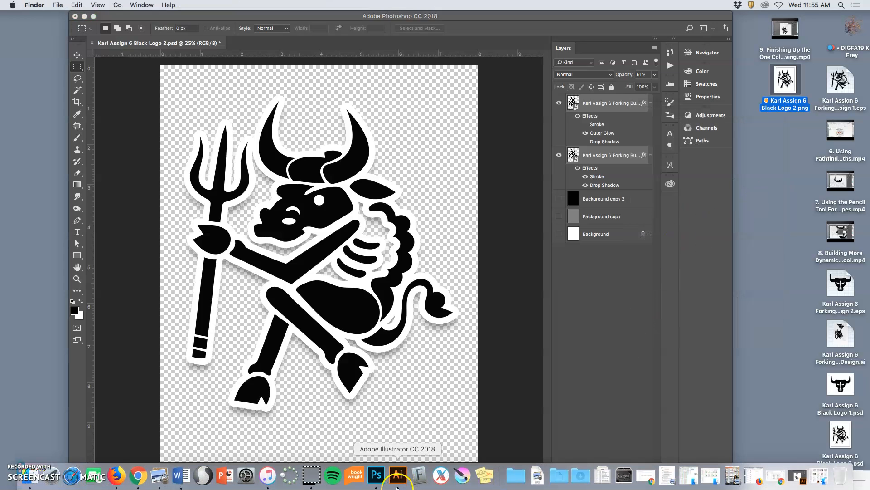
pyautogui.click(138, 476)
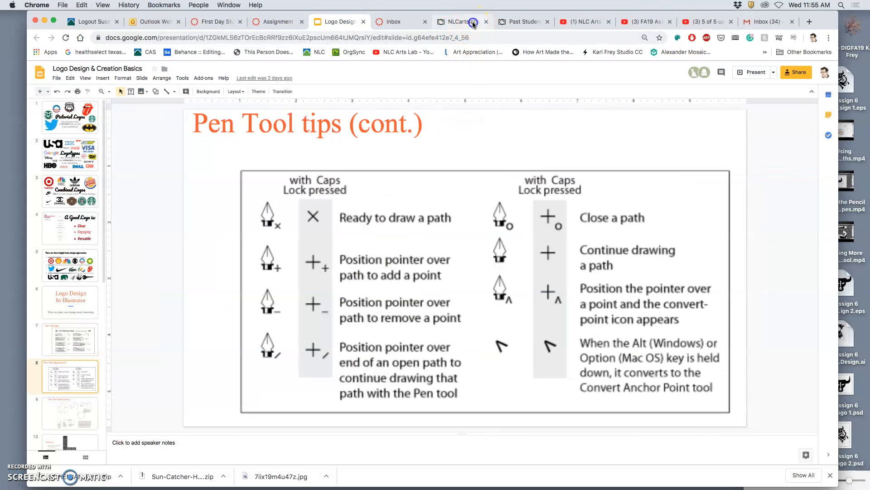
pyautogui.click(473, 22)
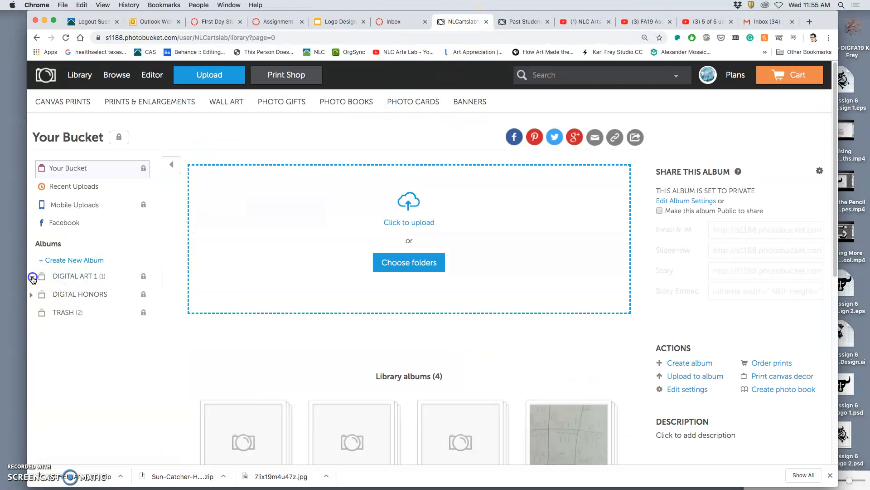
pyautogui.click(32, 278)
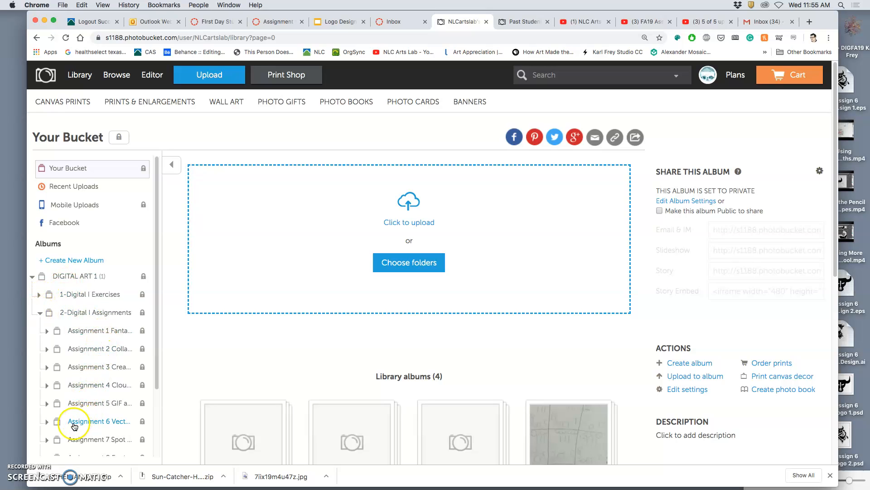
# Step: Open the Instructional Examples sub-album of Assignment 6 Vector Logo Mashup and browse through to its second page
pyautogui.click(75, 423)
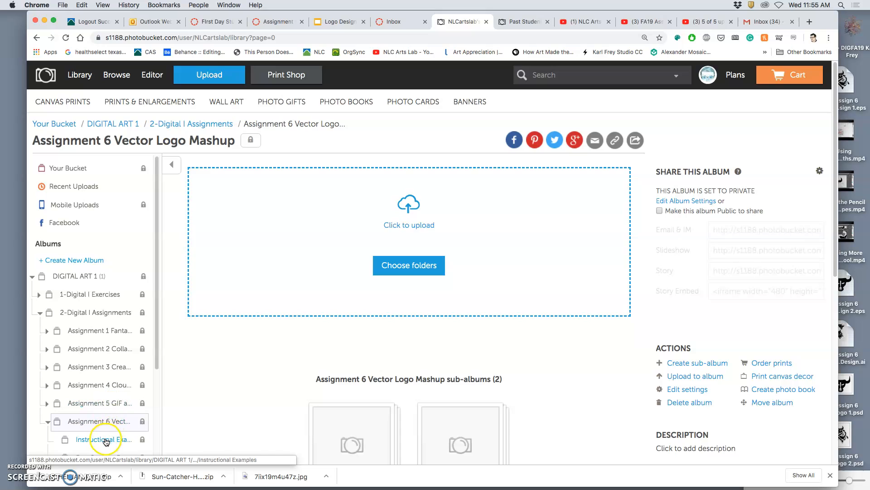
pyautogui.click(97, 439)
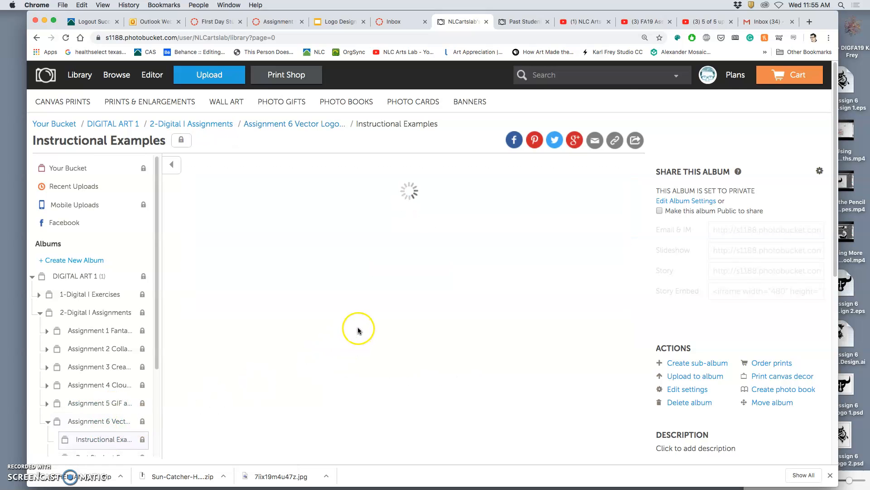
pyautogui.scroll(-3, 358, 330)
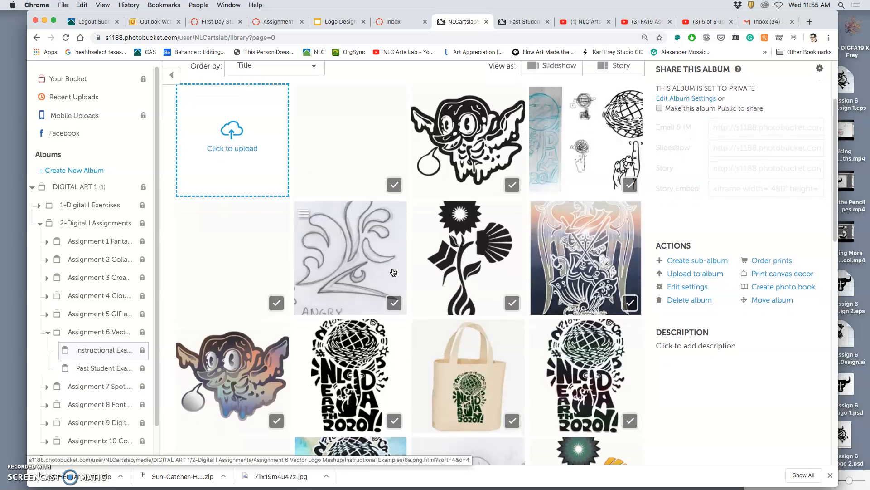
pyautogui.scroll(-10, 394, 272)
pyautogui.scroll(-3, 394, 272)
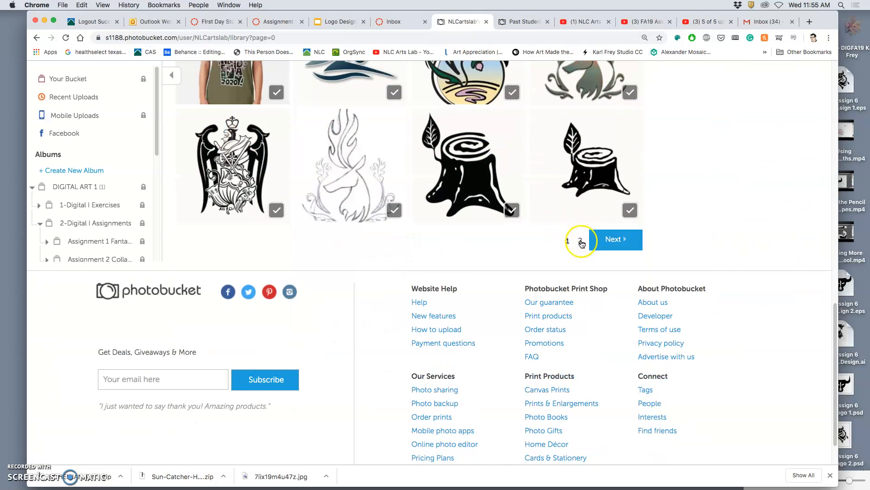
pyautogui.click(598, 239)
pyautogui.scroll(-5, 467, 244)
pyautogui.scroll(5, 467, 245)
pyautogui.scroll(2, 467, 245)
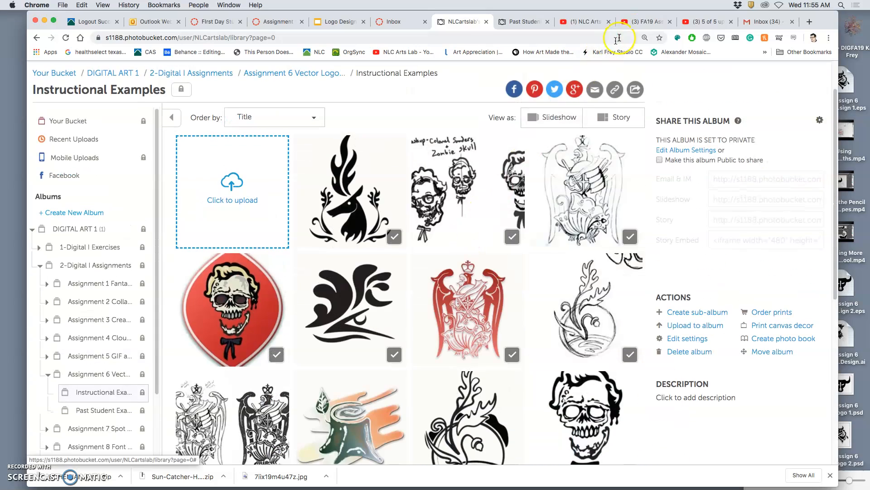
# Step: Upload the orange-tagged Black Logo 2 PNG from the desktop into the Instructional Examples album
pyautogui.moveTo(827, 20); pyautogui.dragTo(608, 7)
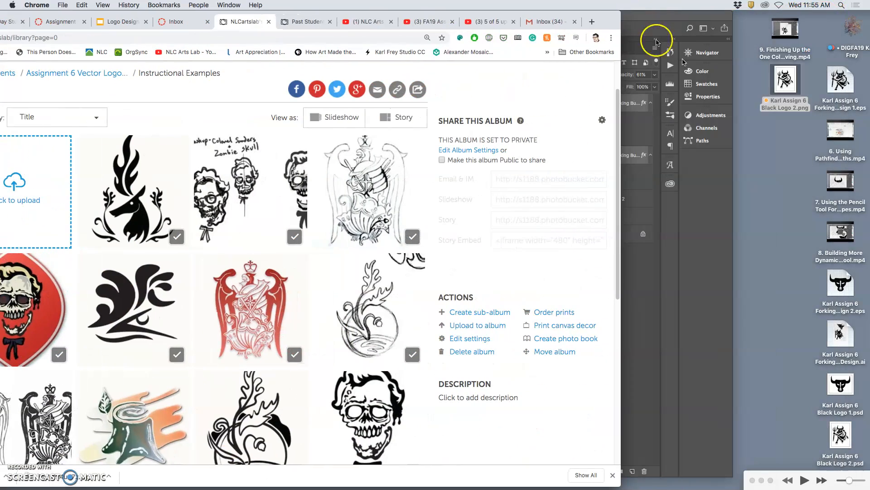
pyautogui.moveTo(793, 86); pyautogui.dragTo(322, 142)
pyautogui.moveTo(594, 12); pyautogui.dragTo(825, 3)
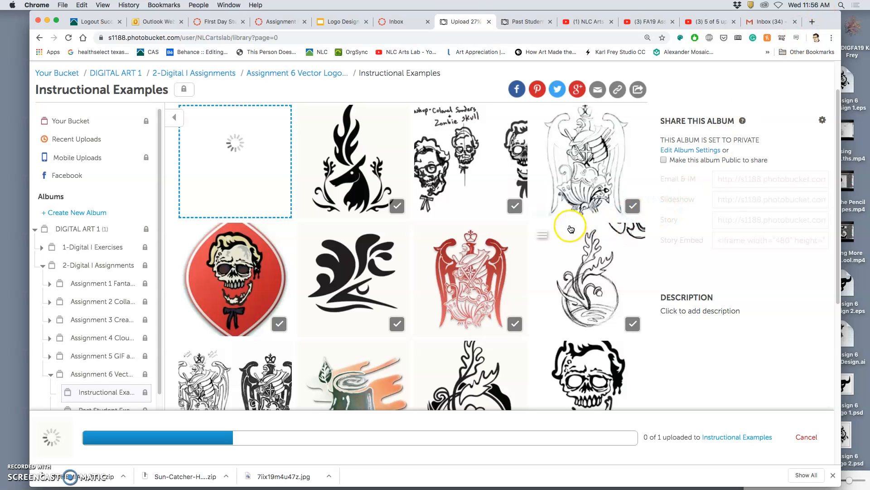
pyautogui.scroll(-3, 570, 228)
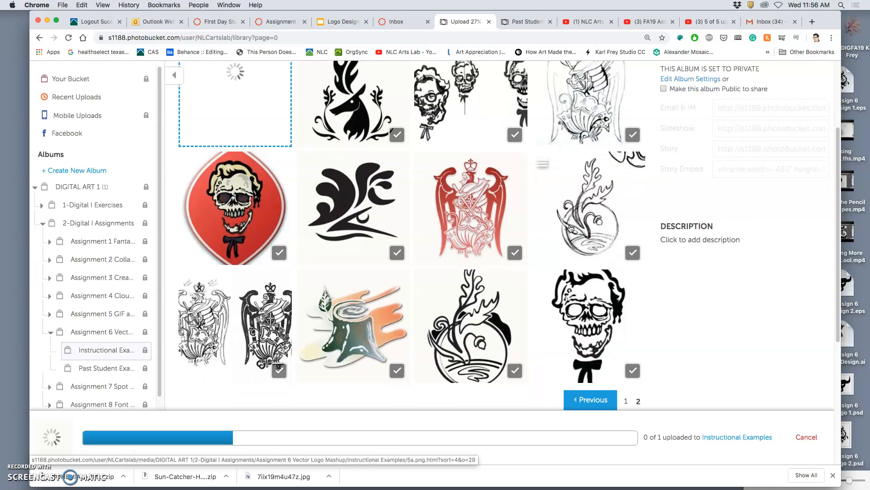
# Step: Switch to Photoshop and show the gray Background copy layer behind the bull logo
pyautogui.moveTo(832, 16); pyautogui.dragTo(812, 359)
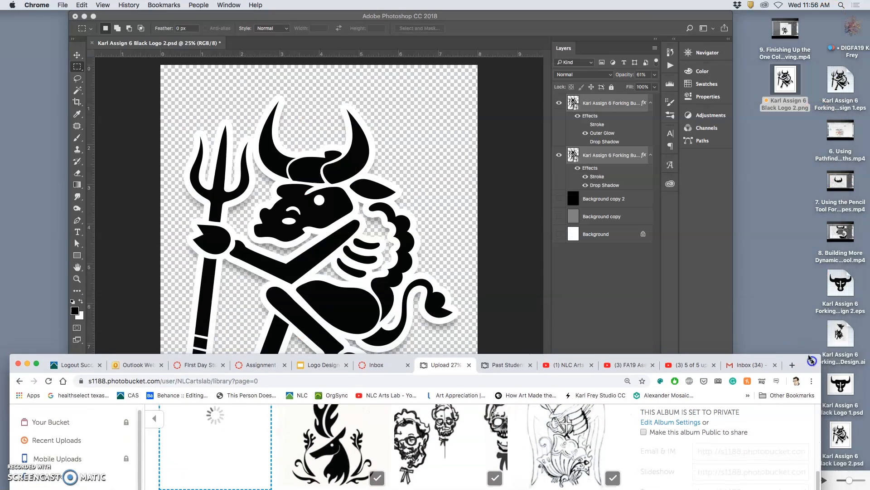
pyautogui.click(501, 28)
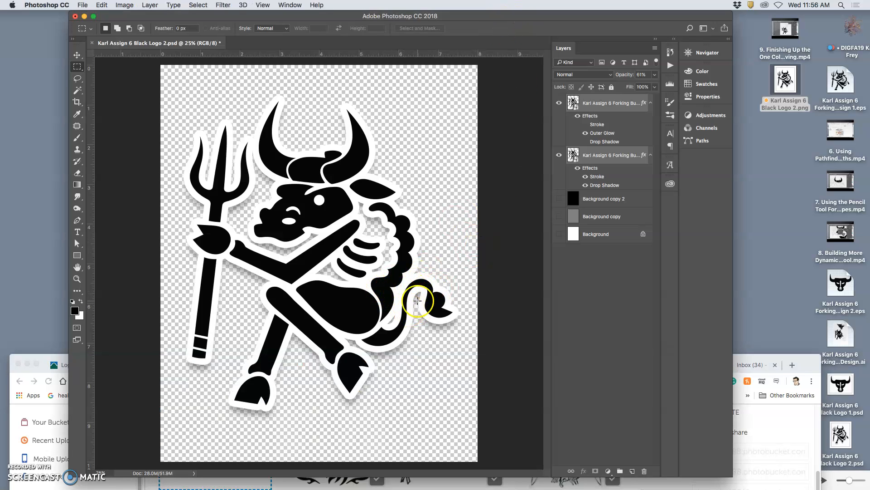
pyautogui.click(559, 216)
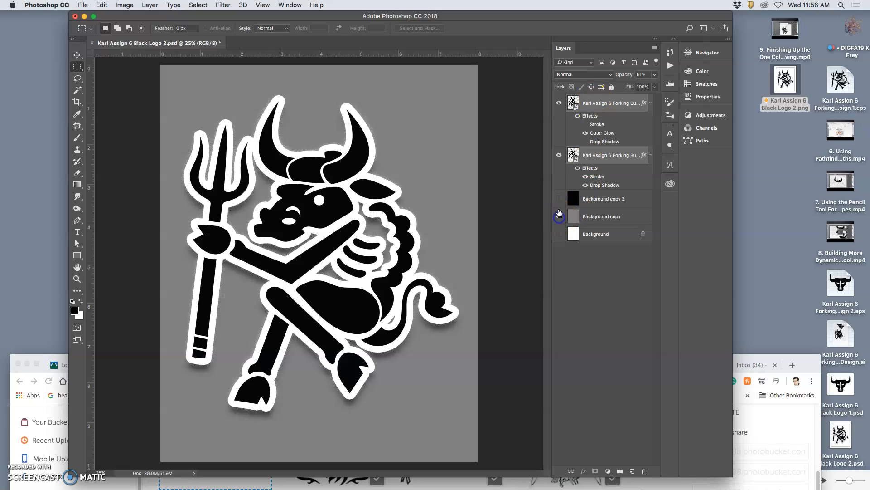
# Step: Add a Color Overlay to the upper logo layer in blue 336699 at about 76% opacity
pyautogui.click(603, 103)
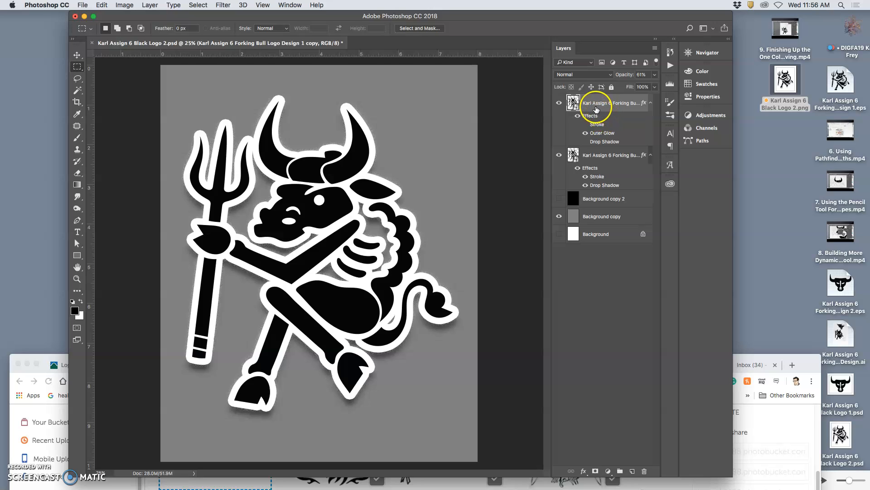
pyautogui.doubleClick(596, 109)
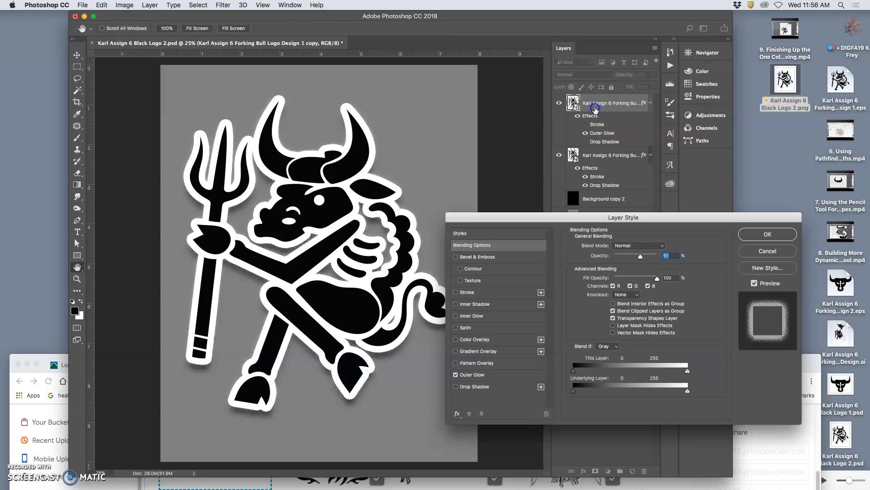
pyautogui.click(456, 340)
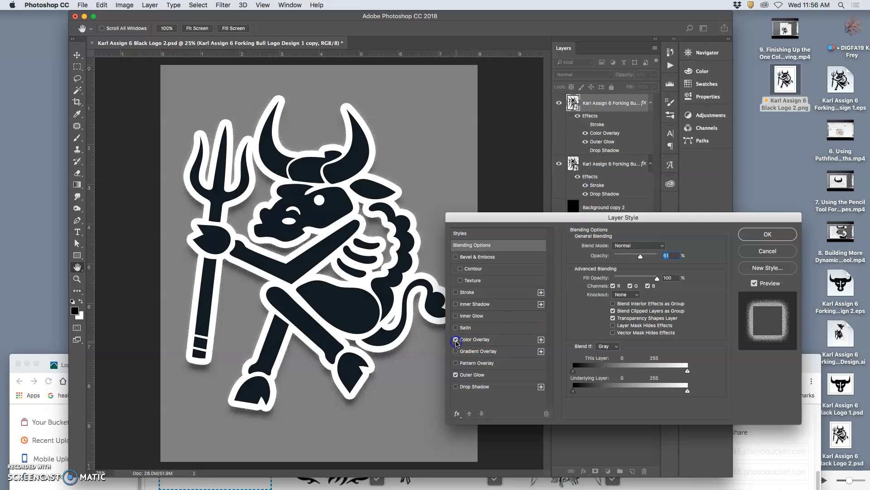
pyautogui.click(471, 340)
pyautogui.click(663, 247)
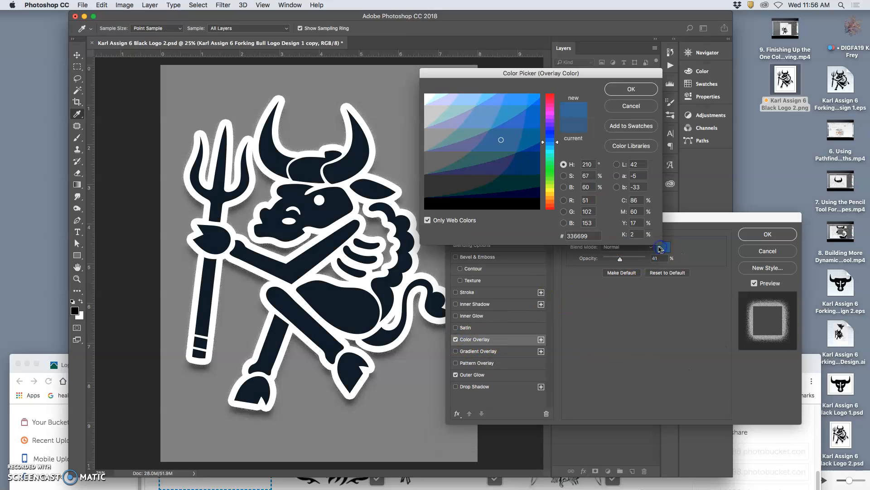
pyautogui.click(631, 89)
pyautogui.moveTo(620, 258); pyautogui.dragTo(637, 262)
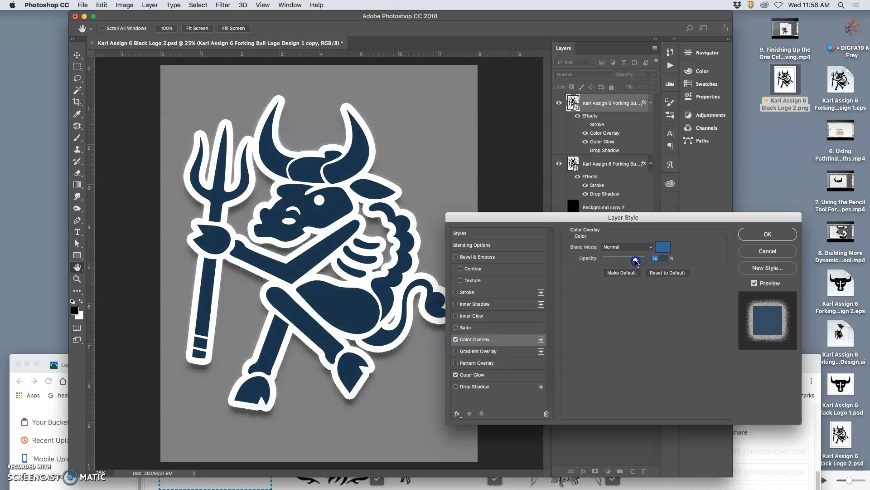
pyautogui.click(753, 234)
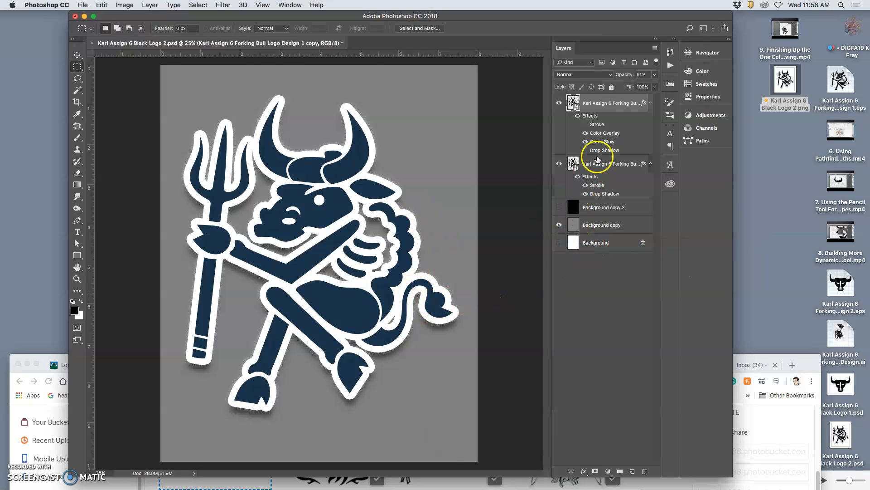
# Step: Add a Gradient Overlay to the upper logo layer using the Violet, Orange preset
pyautogui.doubleClick(588, 117)
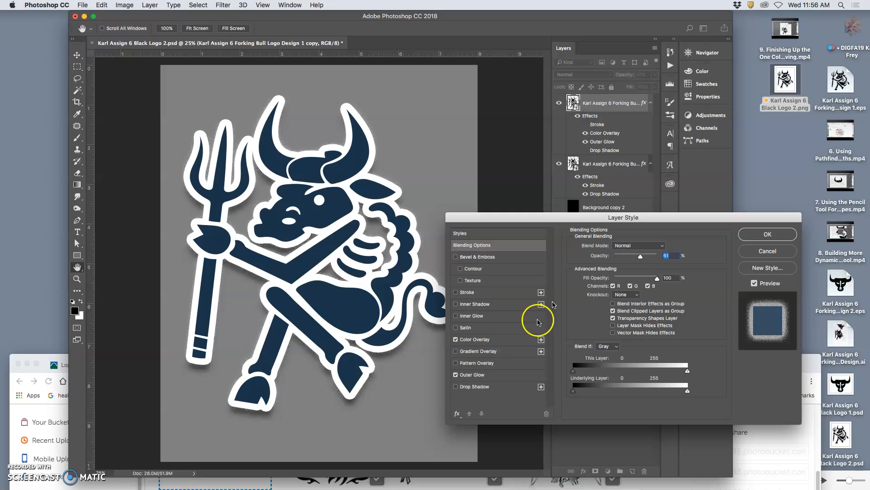
pyautogui.click(456, 352)
pyautogui.click(620, 291)
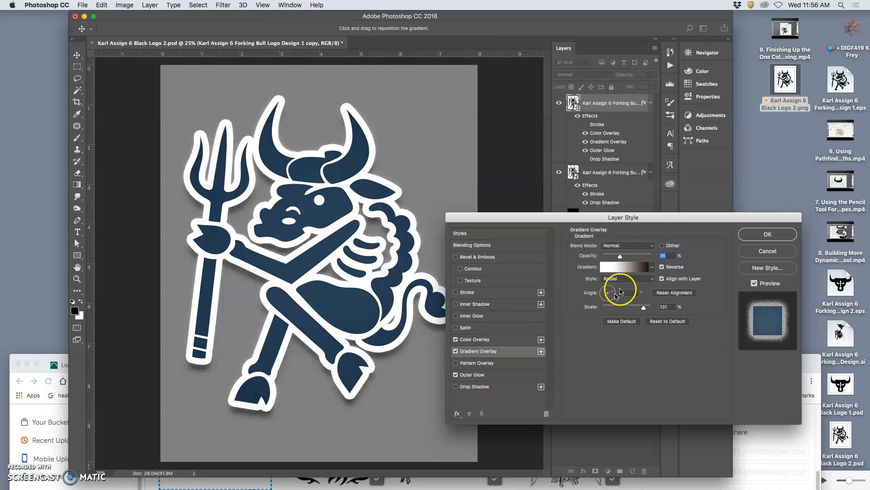
pyautogui.click(637, 272)
pyautogui.click(500, 120)
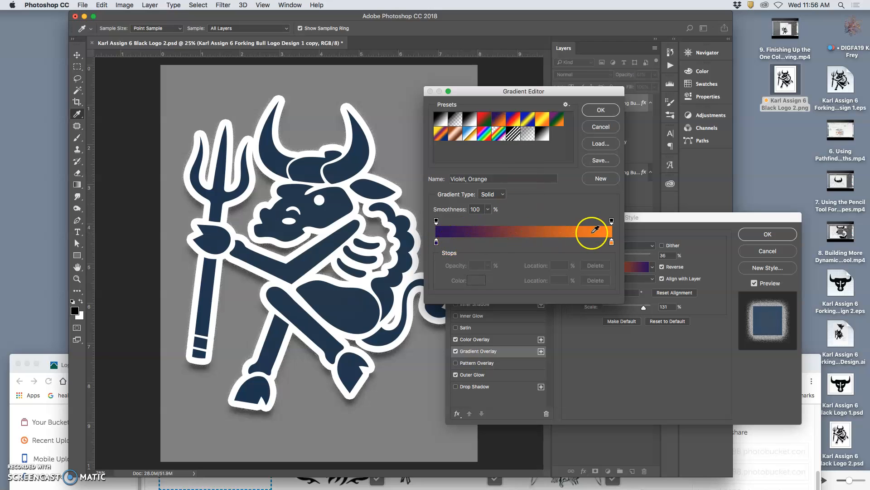
pyautogui.click(600, 110)
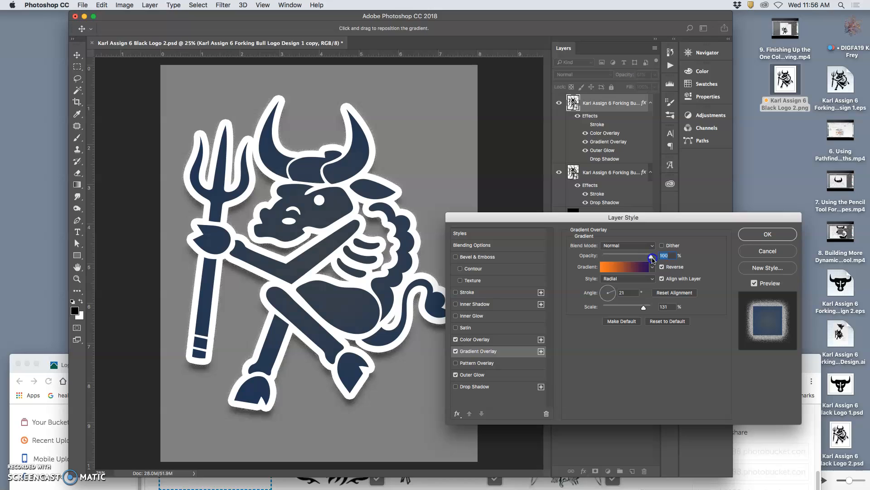
# Step: Change the Gradient Overlay's style to Linear with its scale at 150%
pyautogui.click(626, 278)
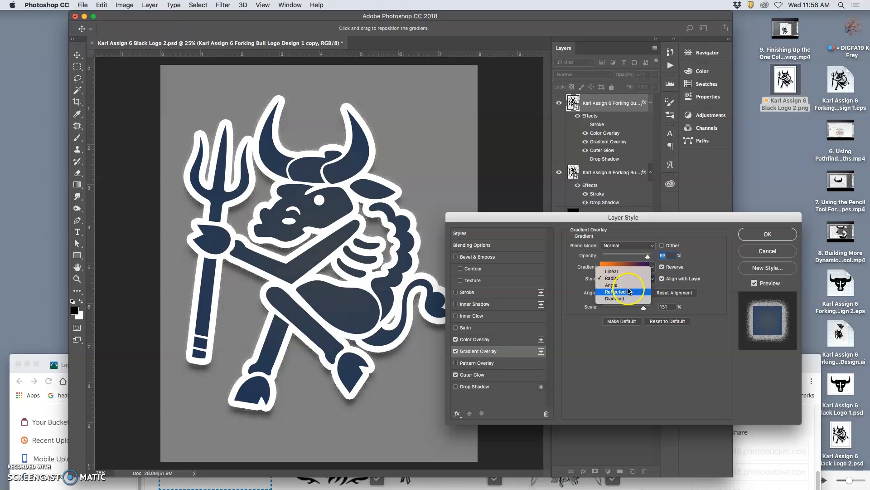
pyautogui.click(624, 278)
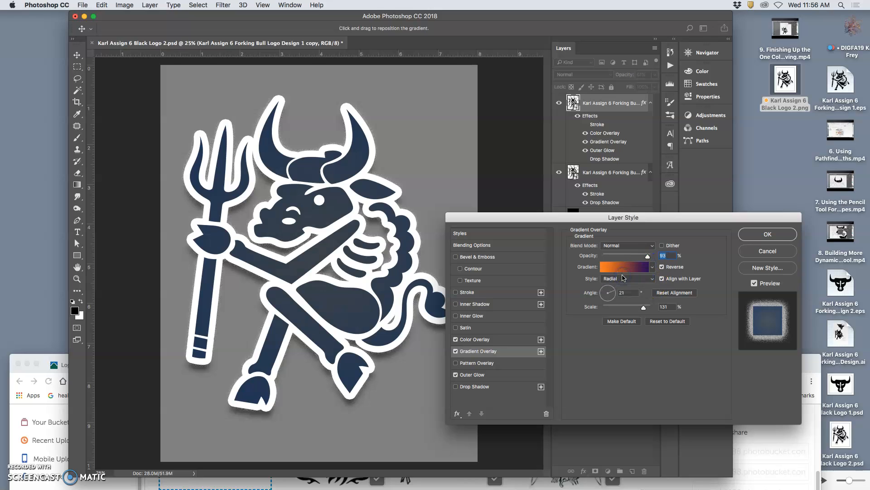
pyautogui.click(632, 280)
pyautogui.click(630, 270)
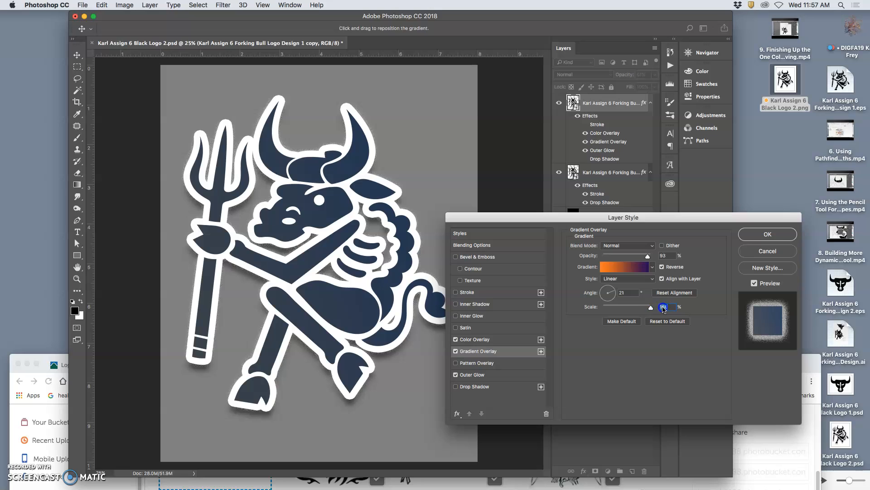
# Step: Set the Gradient Overlay's opacity to 100% and balance the Color Overlay's opacity at about 63%, then apply the layer style
pyautogui.moveTo(644, 262); pyautogui.dragTo(595, 262)
pyautogui.click(494, 339)
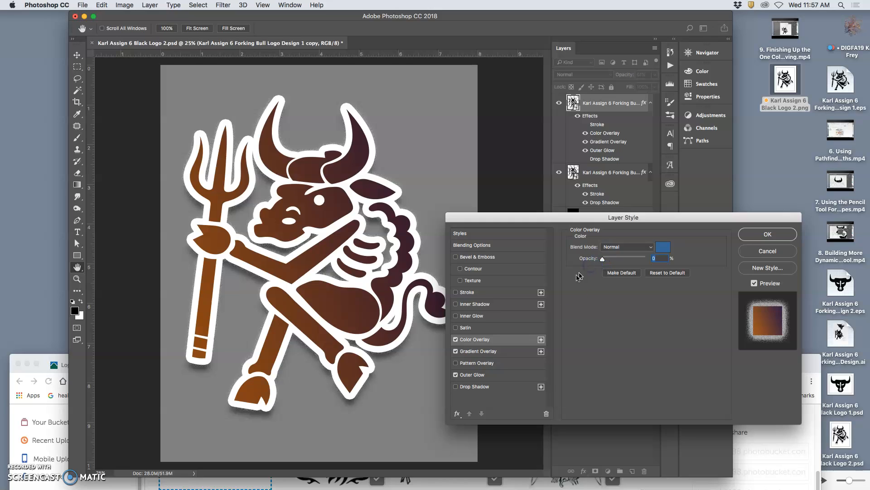
pyautogui.click(502, 352)
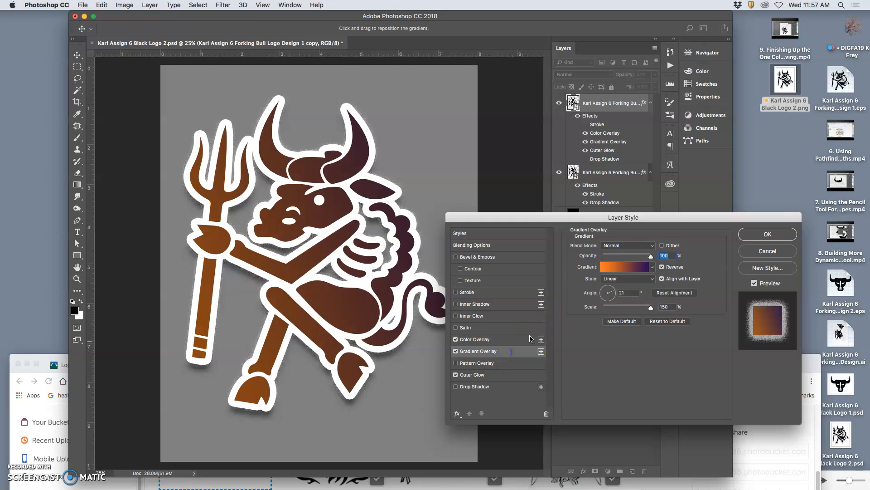
pyautogui.click(517, 340)
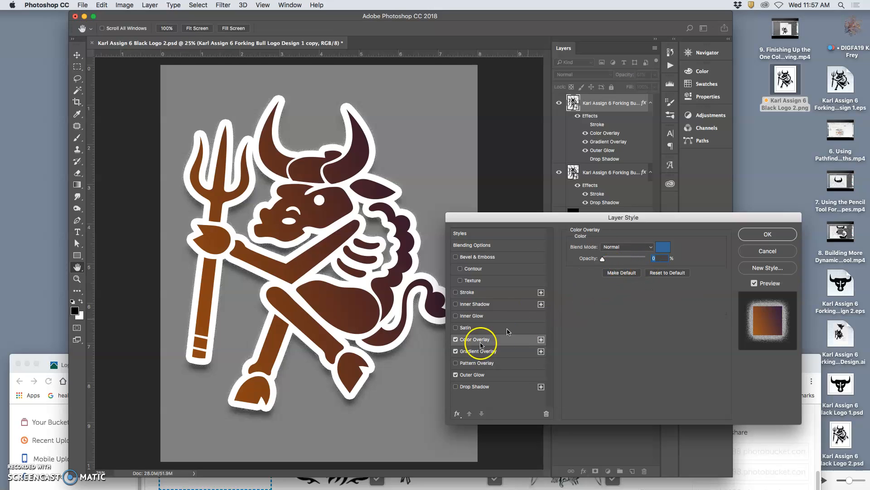
pyautogui.moveTo(638, 259); pyautogui.dragTo(636, 259)
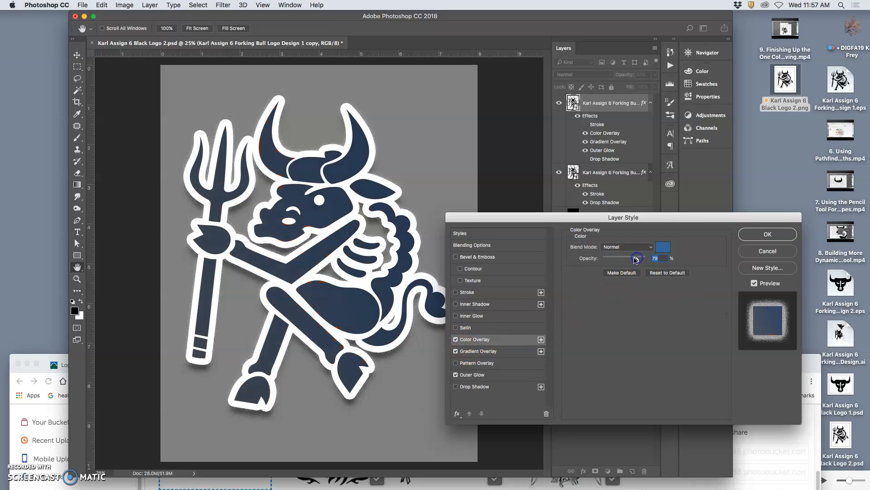
pyautogui.click(749, 236)
# Step: Toggle the upper logo layer's Color Overlay off and on to compare the logo with and without it
pyautogui.click(586, 133)
pyautogui.click(586, 133)
pyautogui.click(585, 133)
pyautogui.click(585, 133)
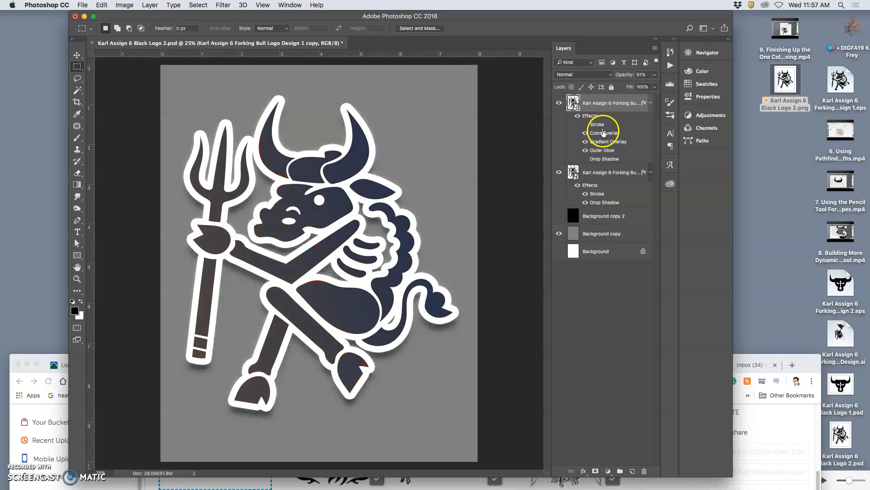
# Step: Set the upper logo layer's Color Overlay to Dissolve blend mode at about 46% opacity
pyautogui.doubleClick(589, 116)
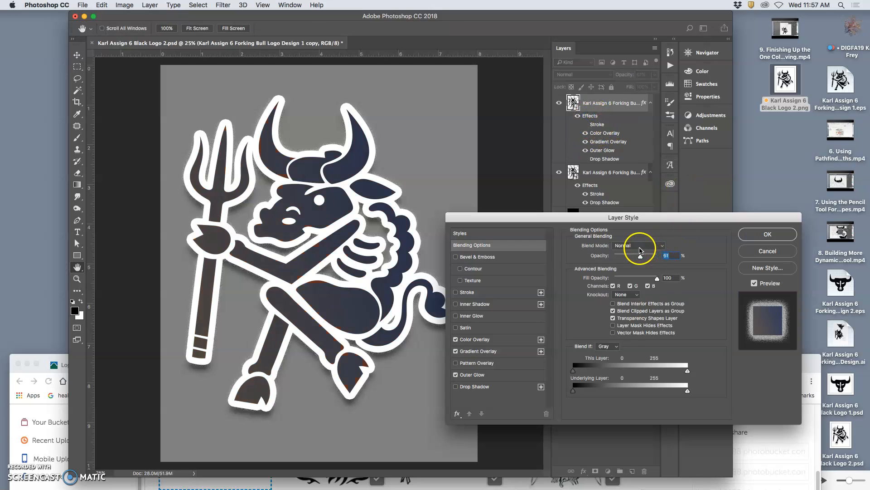
pyautogui.click(507, 341)
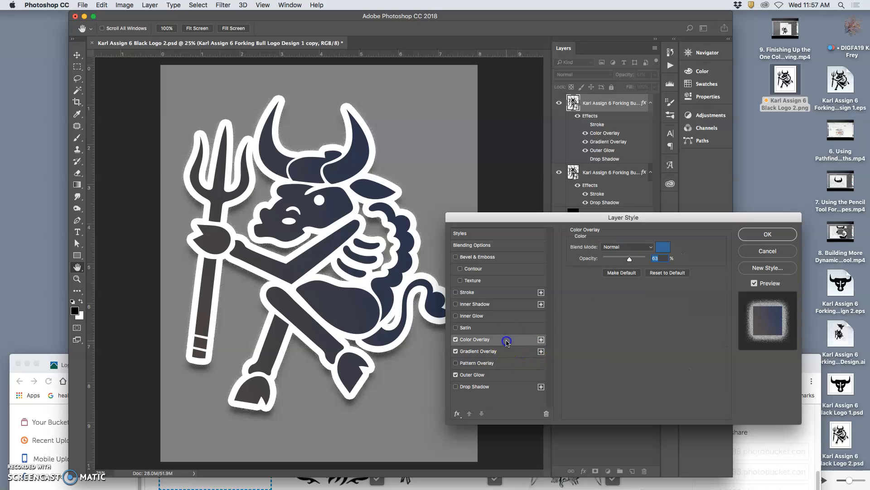
pyautogui.click(634, 246)
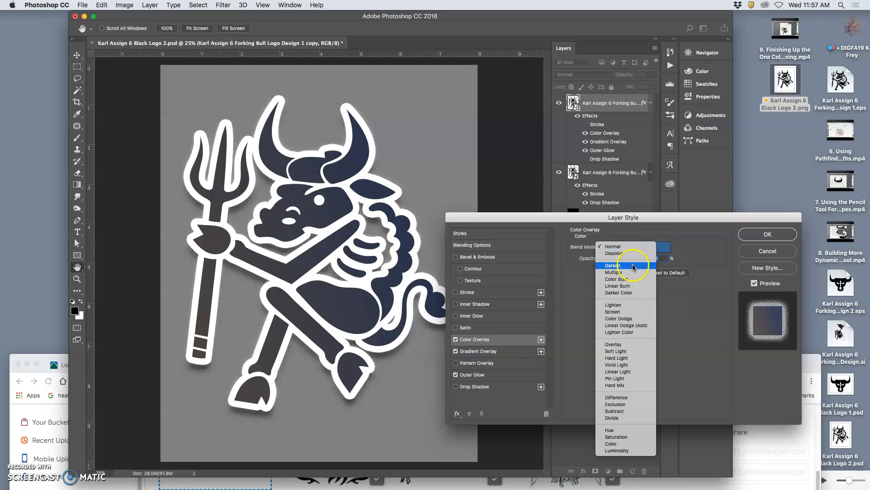
pyautogui.click(627, 253)
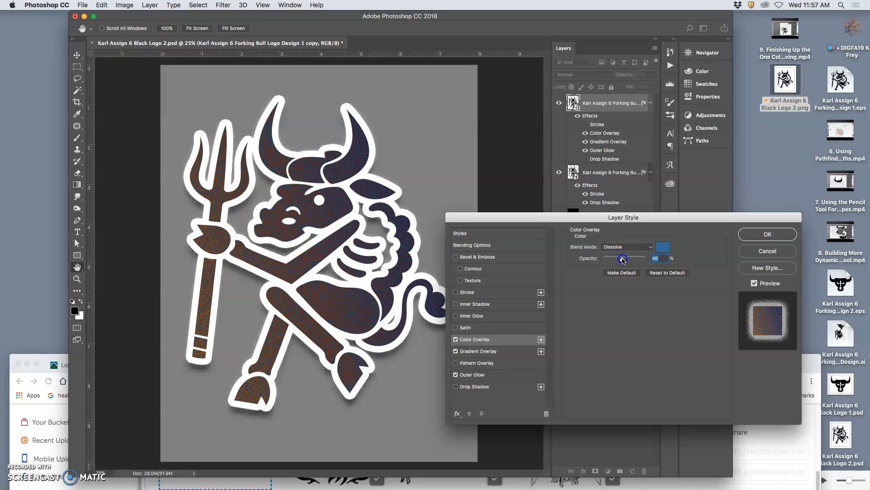
# Step: Examine the dissolved color texture on the bull's arm up close at 300% magnification
pyautogui.press('super+plus')
pyautogui.press('super+plus')
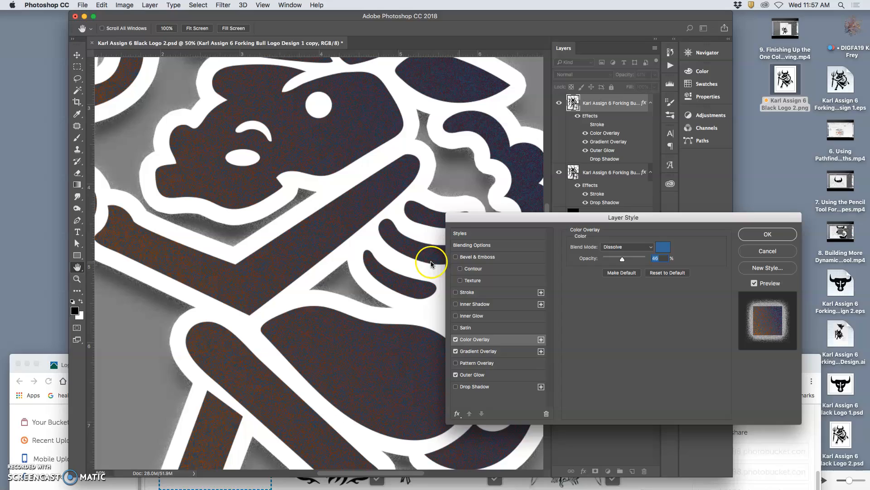
pyautogui.press('super+plus')
pyautogui.press('super+plus')
pyautogui.press('super+plus')
pyautogui.press('super+plus')
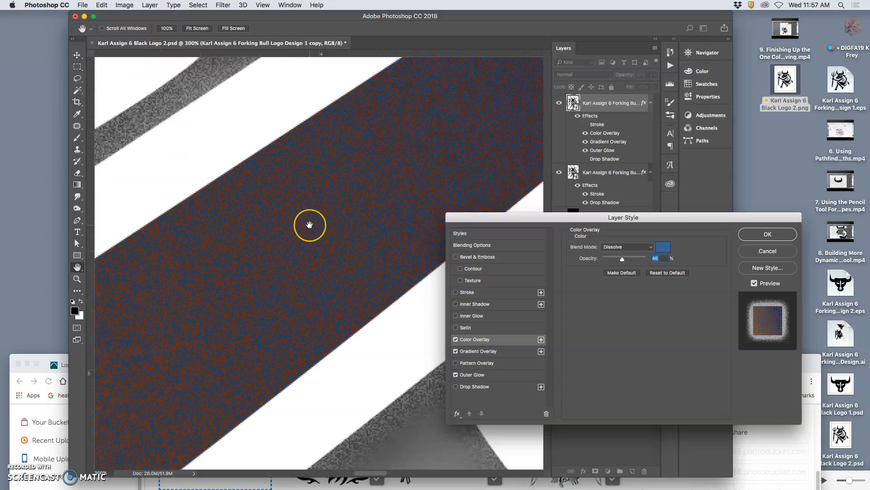
# Step: Return to a full view of the logo at 16.7% zoom and apply the layer style with the dissolved Color Overlay
pyautogui.press('super+minus')
pyautogui.press('super+minus')
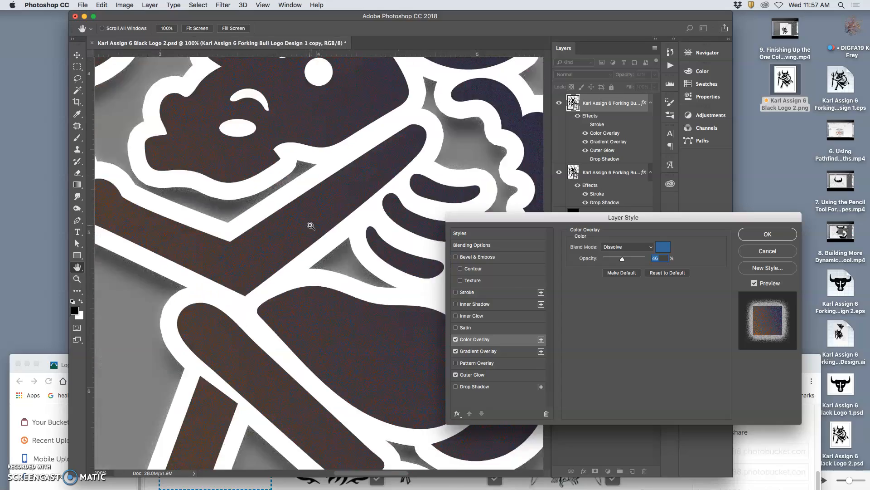
pyautogui.press('super+minus')
pyautogui.press('super+minus')
pyautogui.press('super+minus')
pyautogui.press('super+minus')
pyautogui.press('super+minus')
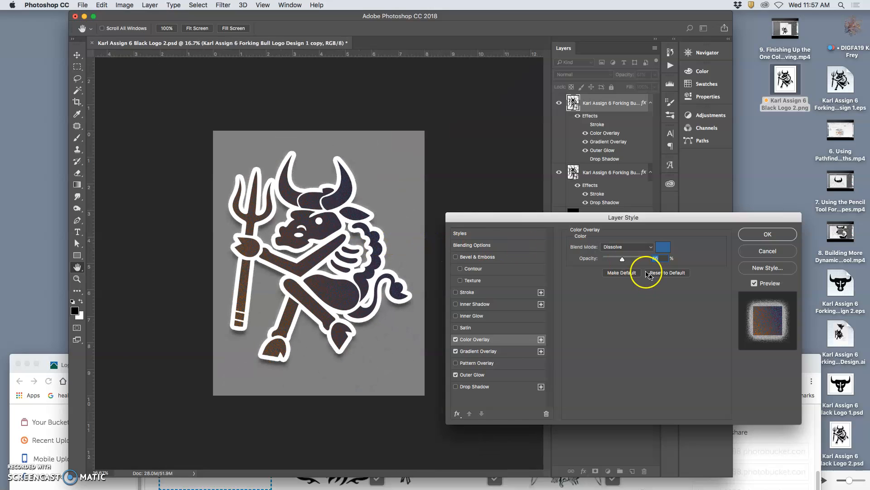
pyautogui.click(767, 234)
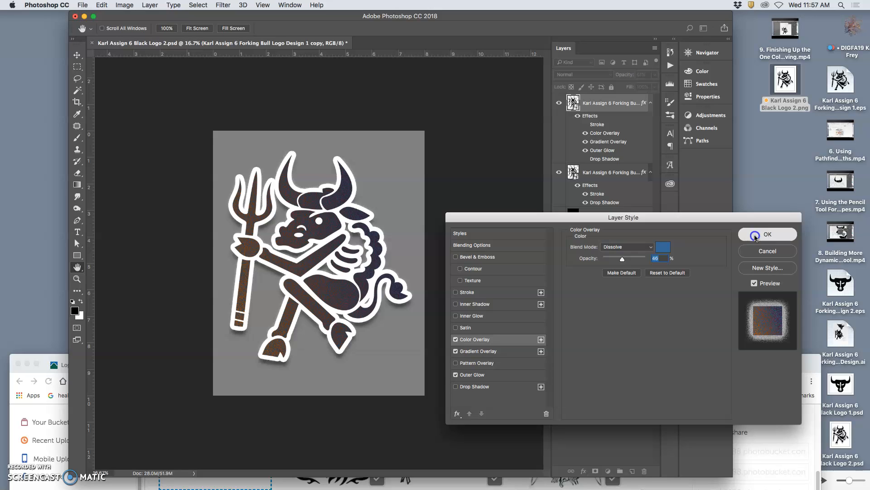
# Step: Hide the gray Background copy layer to put the logo on white, and compare it with the Color Overlay off and on
pyautogui.click(559, 251)
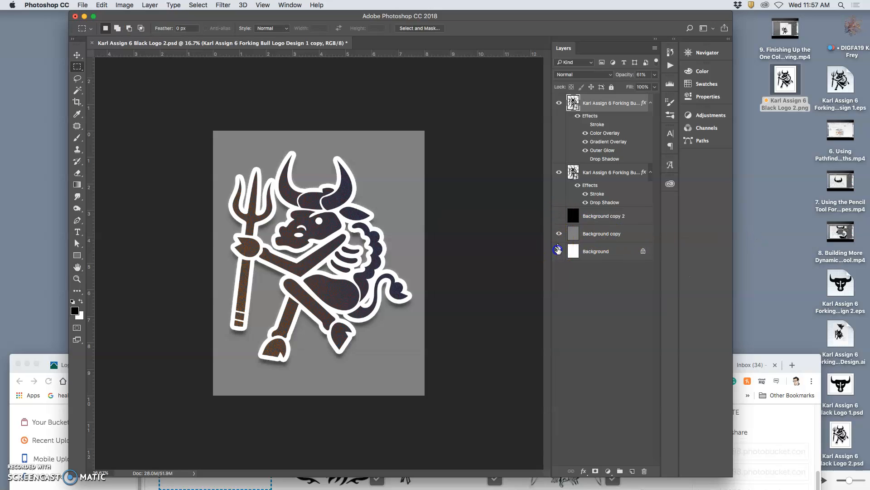
pyautogui.click(558, 234)
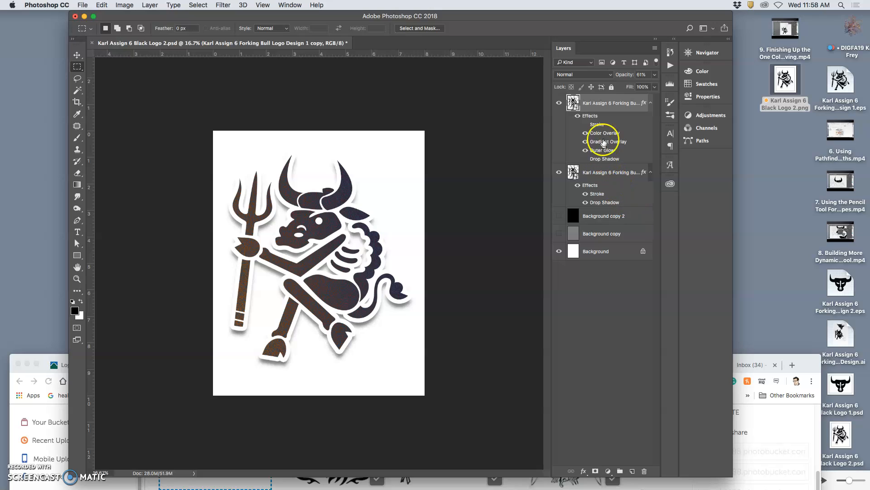
pyautogui.click(585, 134)
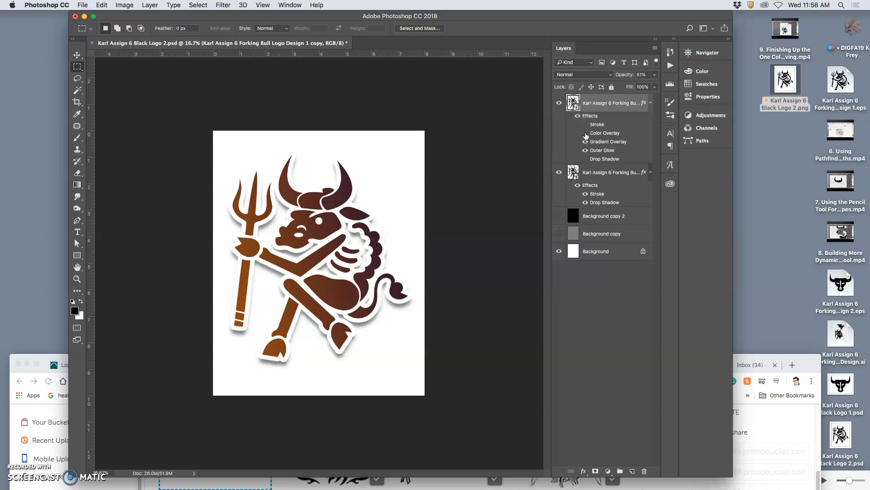
pyautogui.click(586, 133)
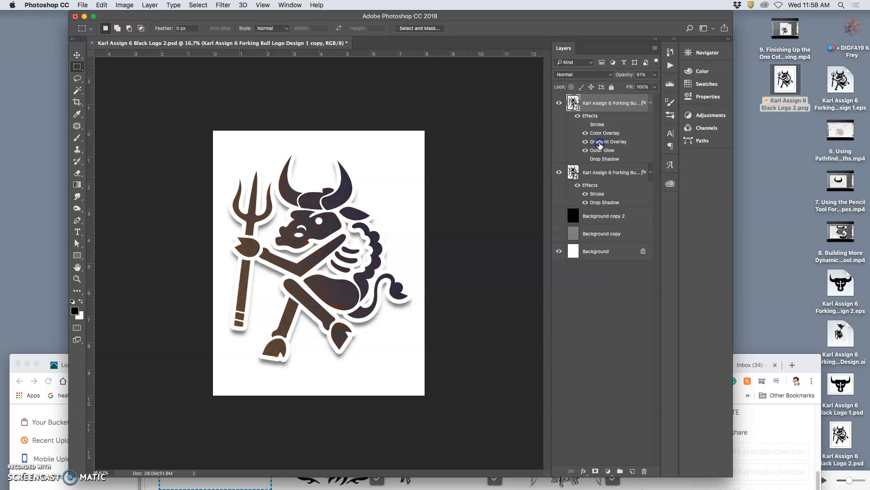
# Step: Set the upper logo layer's Gradient Overlay angle to 16° and compare the logo with and without the Color Overlay
pyautogui.doubleClick(600, 142)
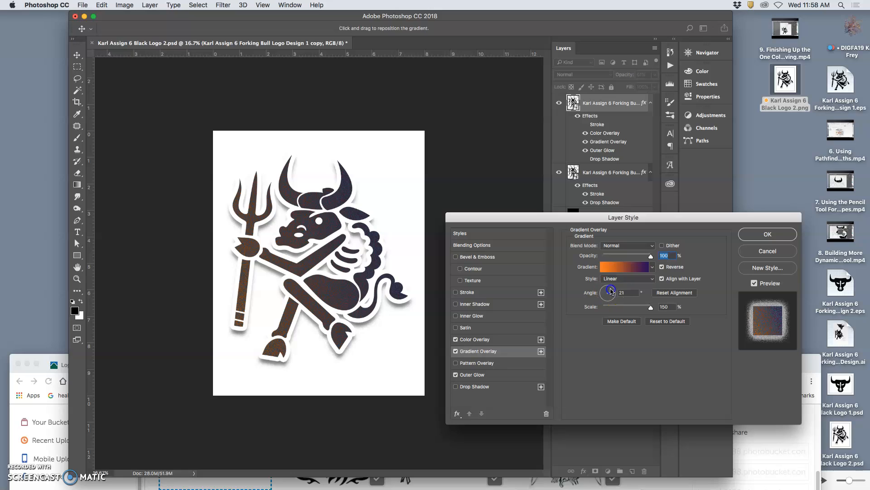
pyautogui.moveTo(609, 288); pyautogui.dragTo(612, 293)
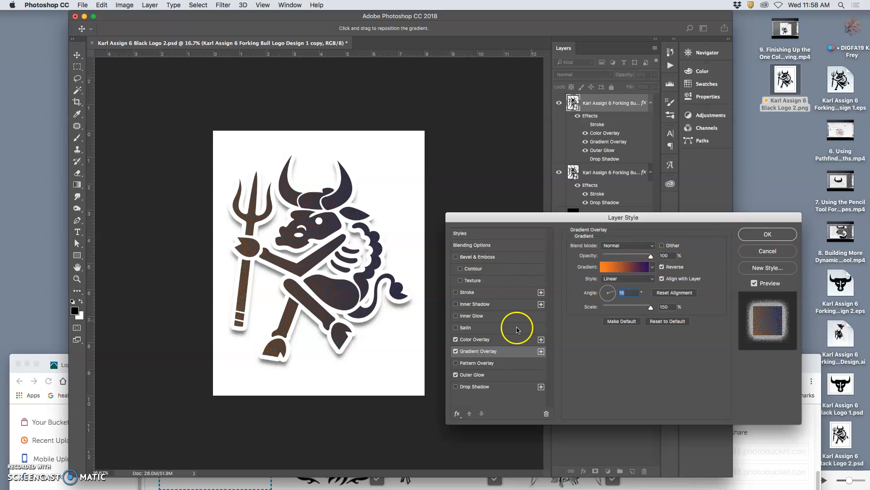
pyautogui.click(456, 339)
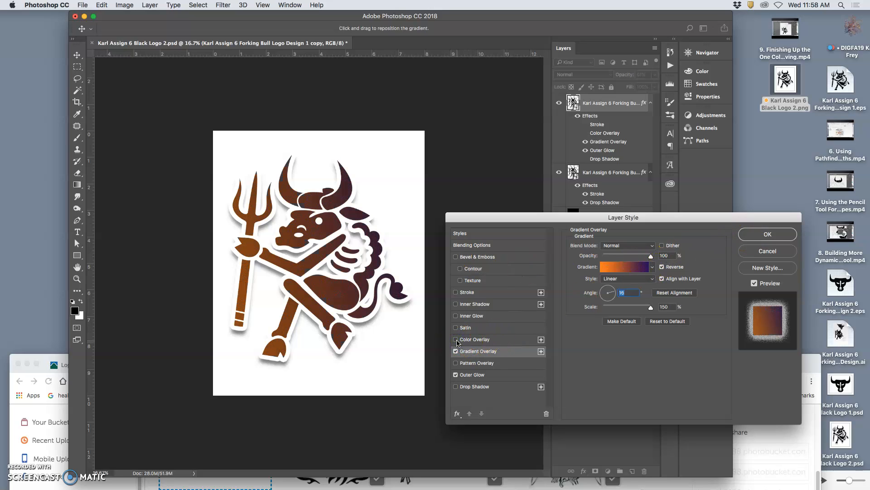
pyautogui.click(456, 339)
pyautogui.click(456, 339)
# Step: Try Overlay and Pin Light for the Color Overlay's blend mode, then settle on Soft Light at about 35% opacity
pyautogui.click(482, 340)
pyautogui.moveTo(622, 260); pyautogui.dragTo(623, 260)
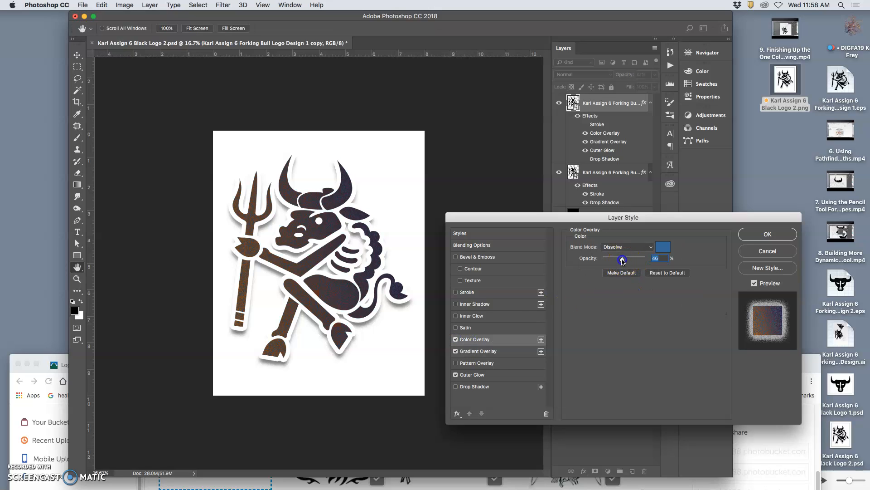
pyautogui.click(628, 247)
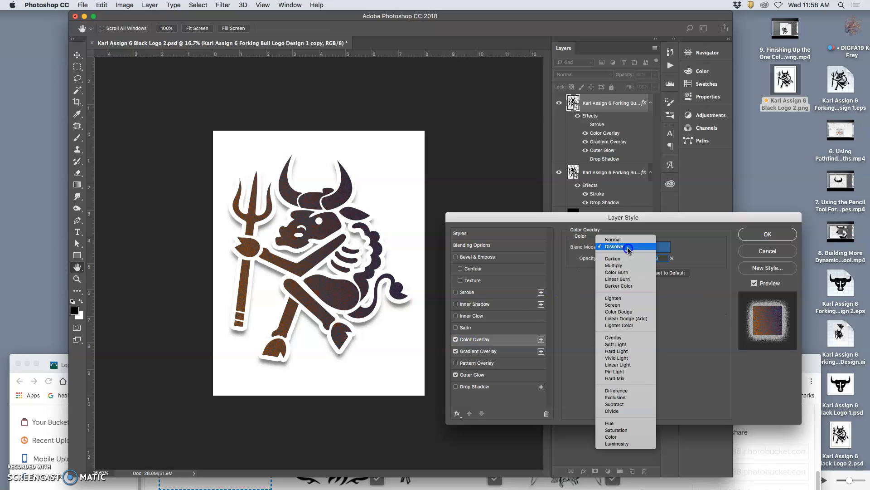
pyautogui.click(620, 341)
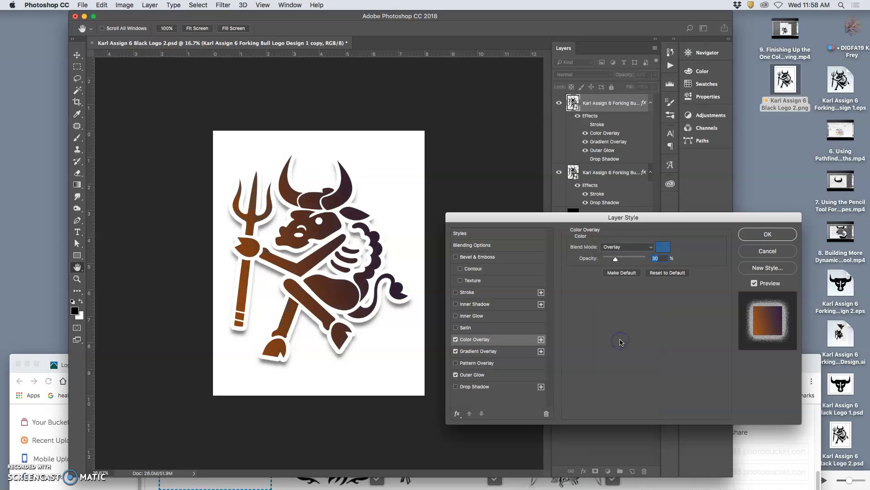
pyautogui.click(628, 247)
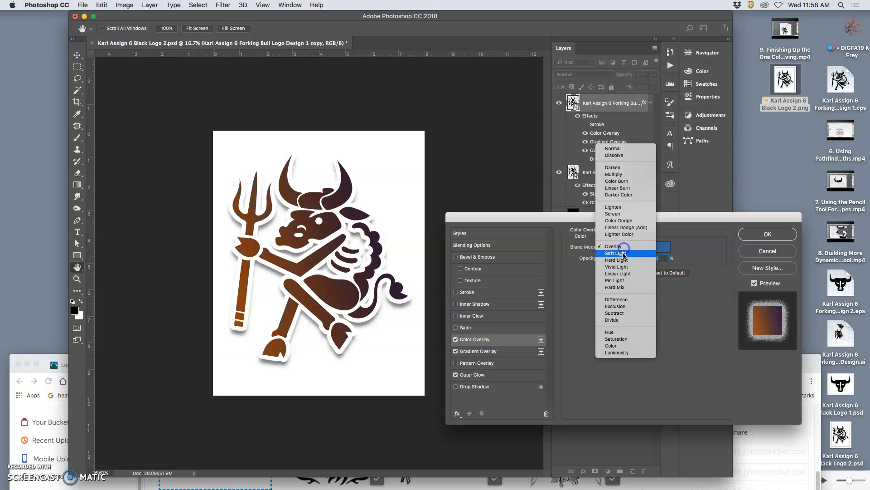
pyautogui.click(621, 284)
pyautogui.click(622, 246)
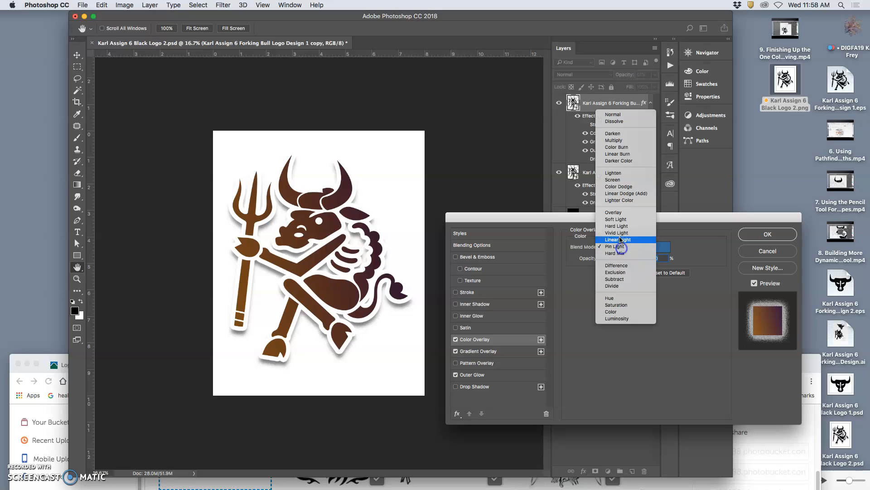
pyautogui.click(616, 220)
pyautogui.moveTo(621, 257); pyautogui.dragTo(623, 259)
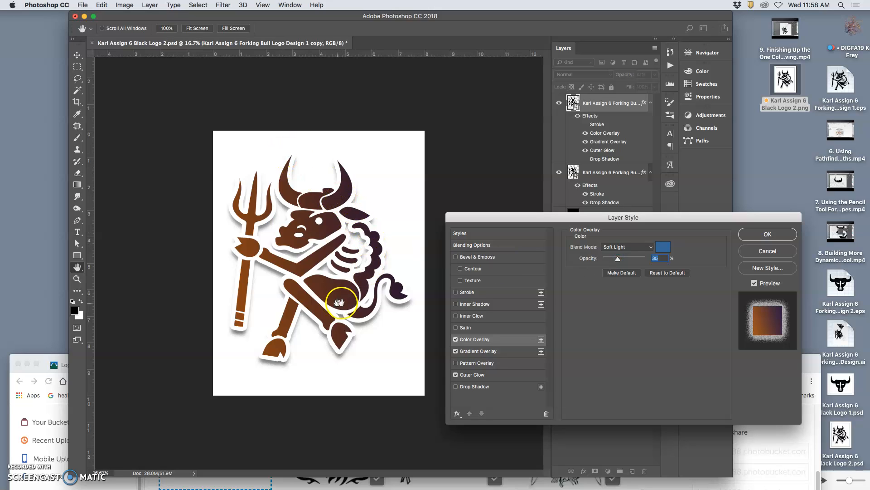
# Step: Recolor the orange end stop of the Gradient Overlay's gradient to the lighter orange ff9966
pyautogui.click(497, 352)
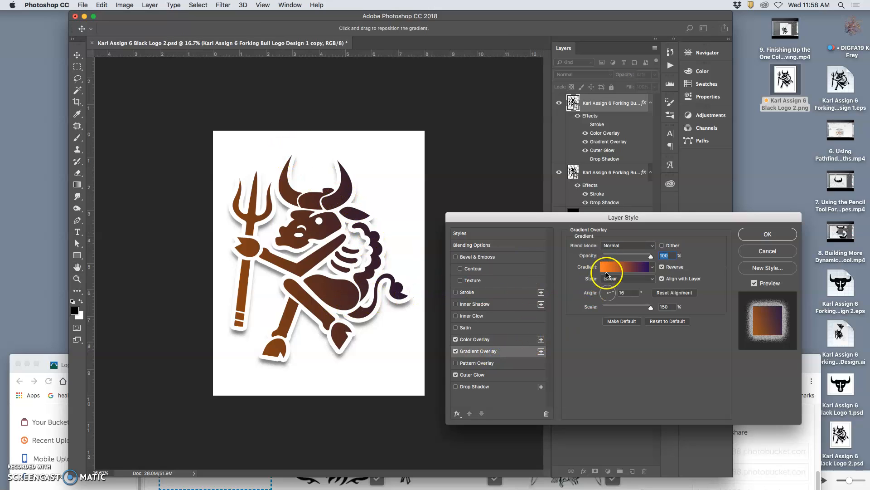
pyautogui.click(610, 270)
pyautogui.doubleClick(611, 243)
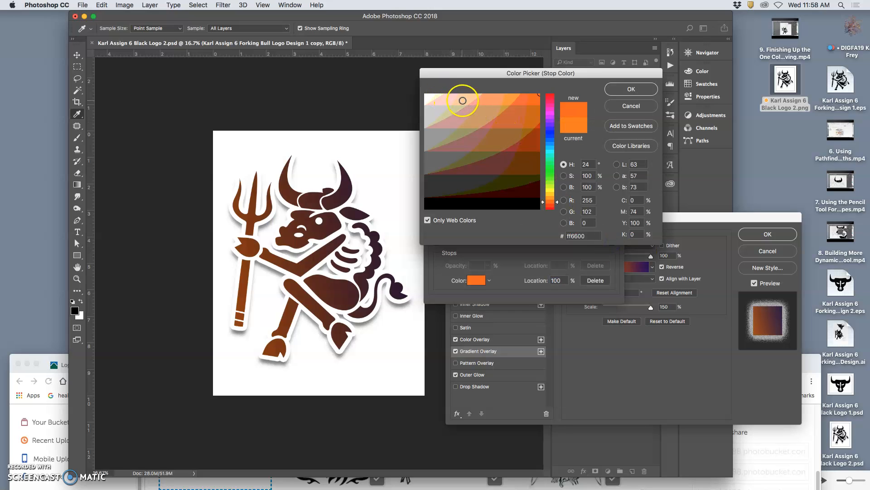
pyautogui.click(464, 99)
pyautogui.moveTo(465, 100); pyautogui.dragTo(490, 100)
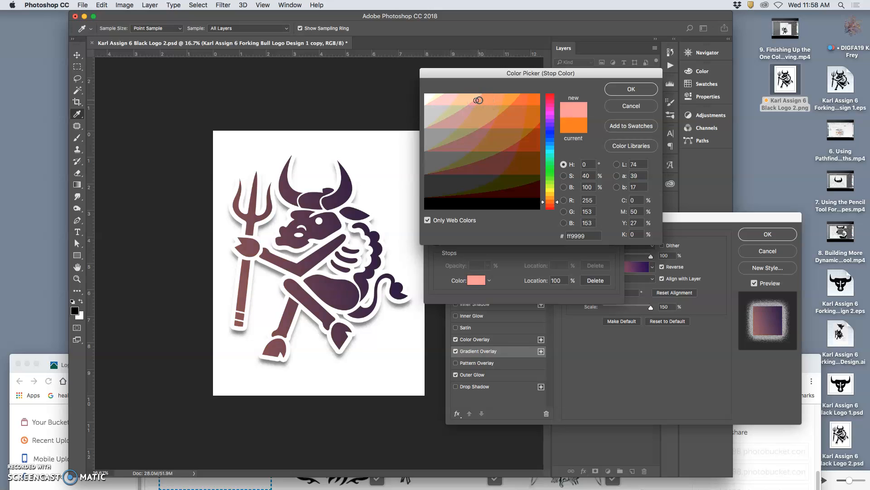
pyautogui.moveTo(480, 99); pyautogui.dragTo(452, 98)
pyautogui.click(480, 99)
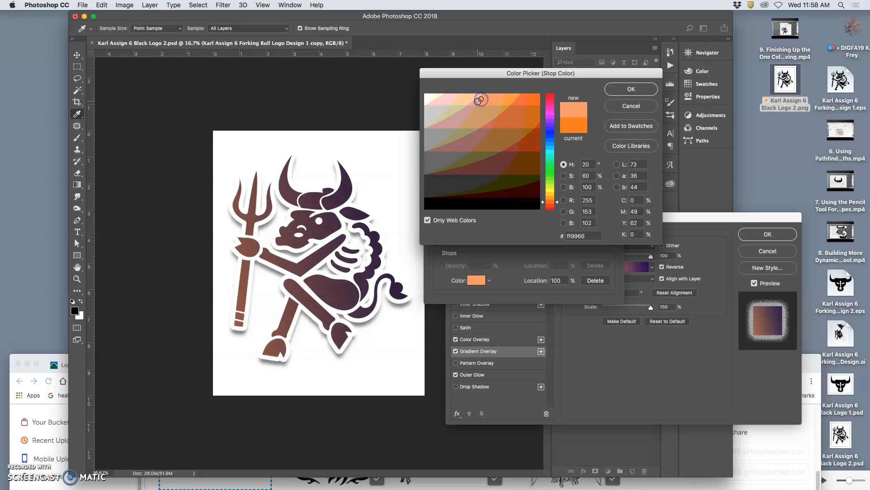
pyautogui.moveTo(478, 102); pyautogui.dragTo(484, 99)
pyautogui.click(621, 88)
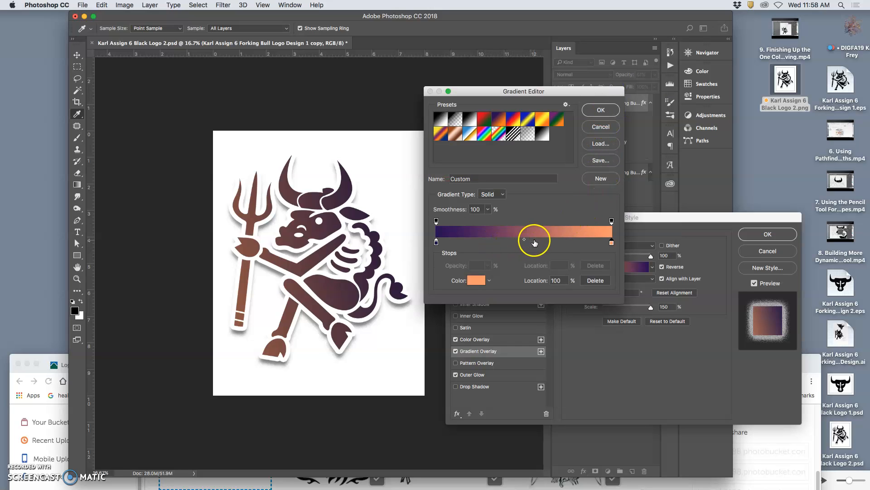
# Step: Add a color stop at 28% of the gradient and color it blue 336699
pyautogui.moveTo(539, 242); pyautogui.dragTo(486, 243)
pyautogui.doubleClick(486, 243)
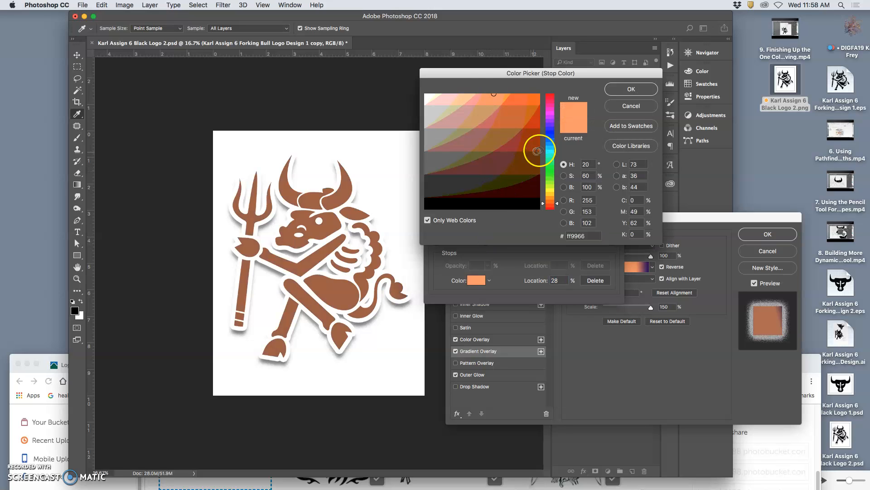
pyautogui.click(550, 143)
pyautogui.click(491, 145)
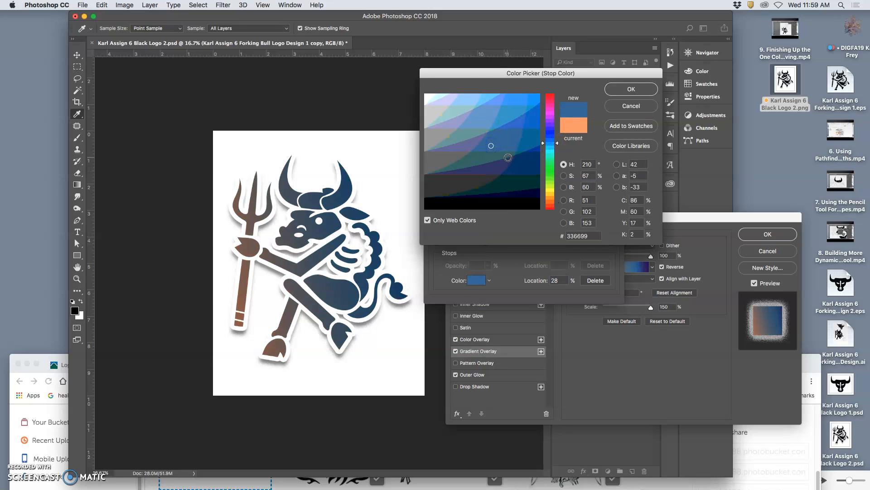
pyautogui.click(634, 89)
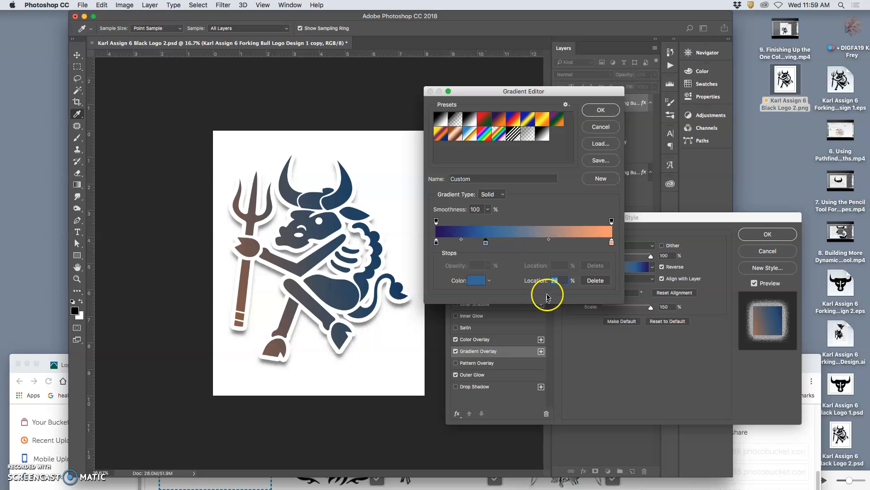
# Step: Lower the gradient's smoothness to 23% and add a dark navy 000033 color stop at 9%
pyautogui.click(488, 210)
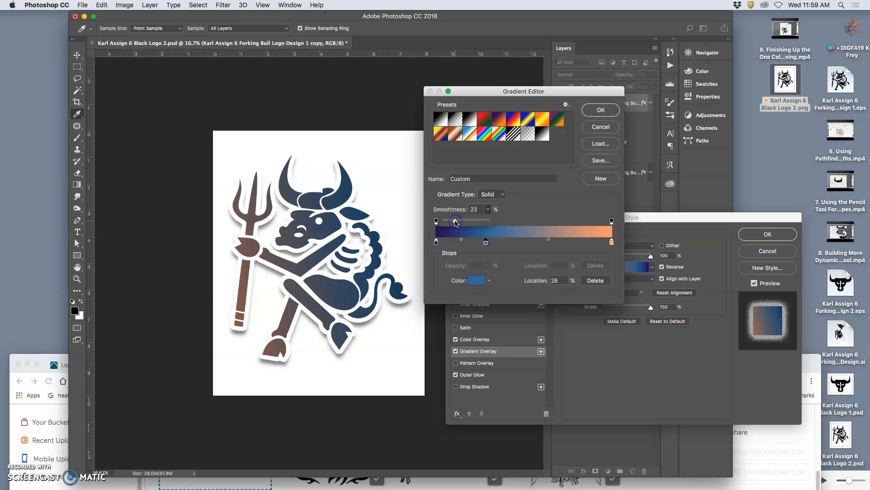
pyautogui.click(452, 242)
pyautogui.doubleClick(452, 244)
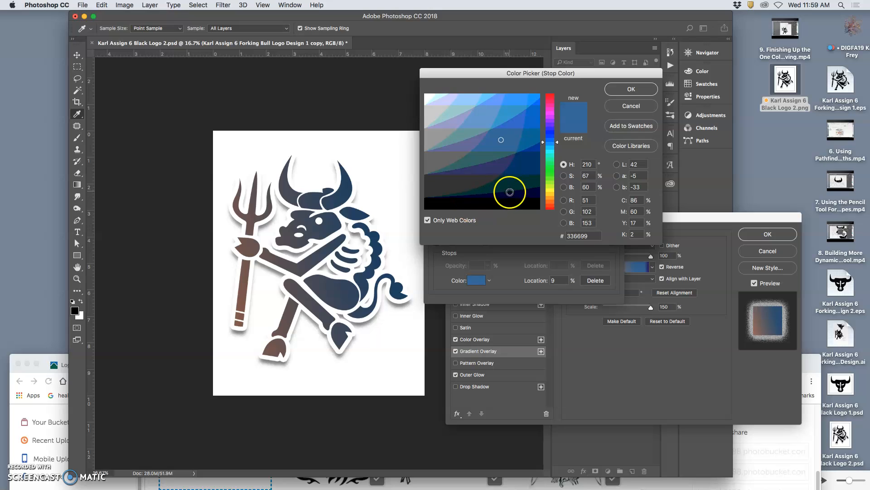
pyautogui.click(508, 194)
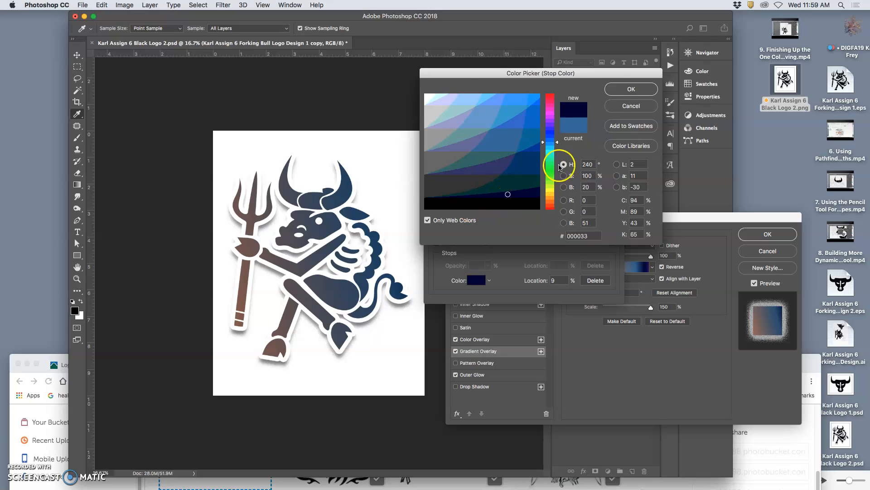
pyautogui.click(631, 89)
# Step: Move the navy stop to 59% and the blue stop to 28%, and set the gradient's smoothness to 30%
pyautogui.moveTo(452, 242); pyautogui.dragTo(547, 242)
pyautogui.moveTo(473, 243); pyautogui.dragTo(488, 244)
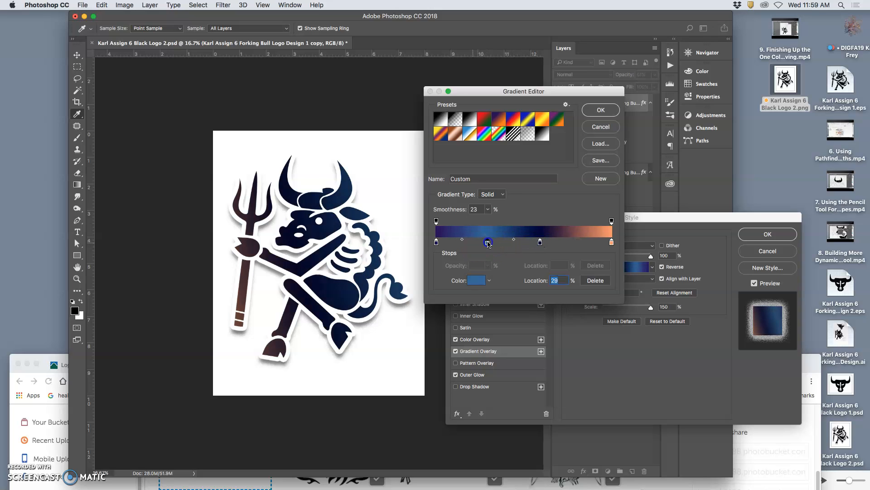
pyautogui.click(488, 209)
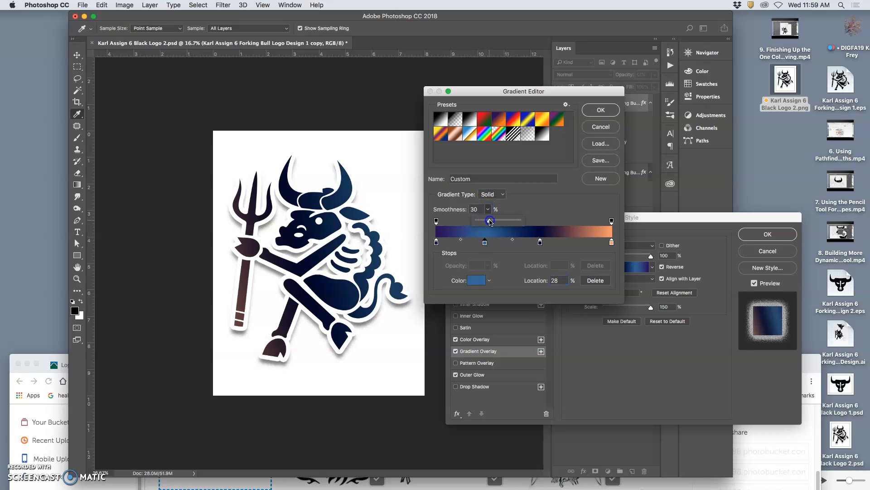
# Step: Recolor the navy stop at 59% to the muted blue 333366
pyautogui.doubleClick(540, 243)
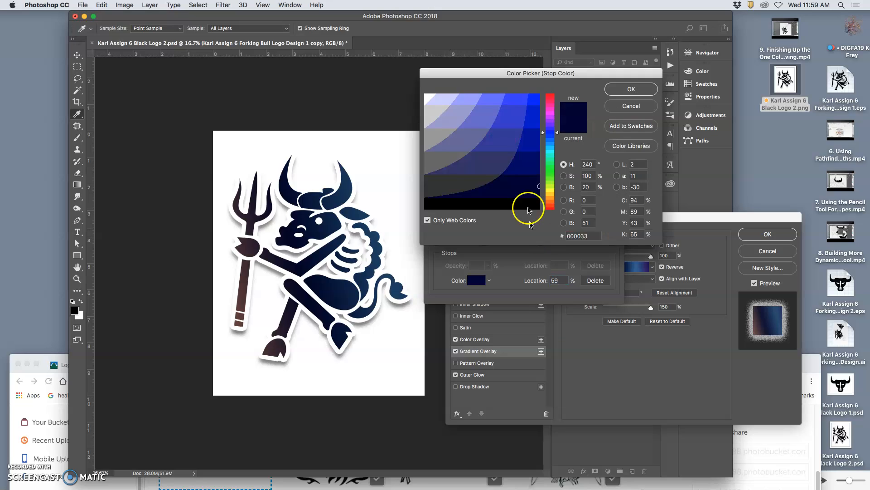
pyautogui.click(521, 169)
pyautogui.click(498, 146)
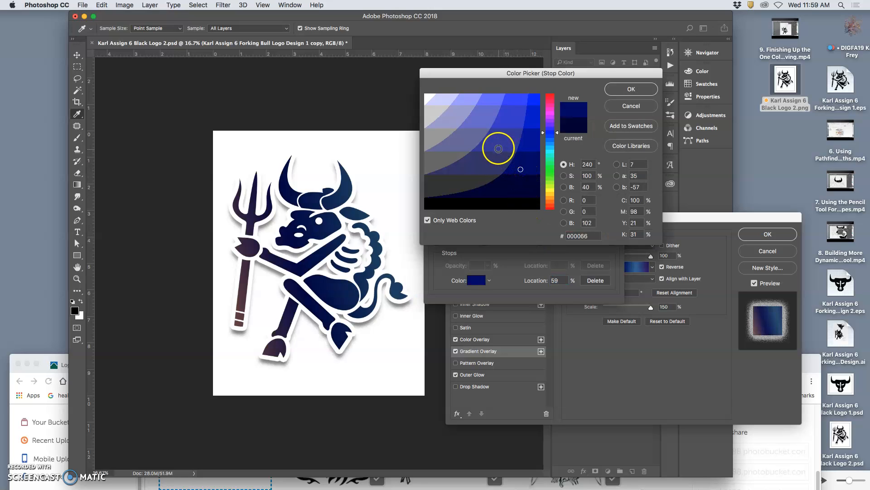
pyautogui.click(499, 163)
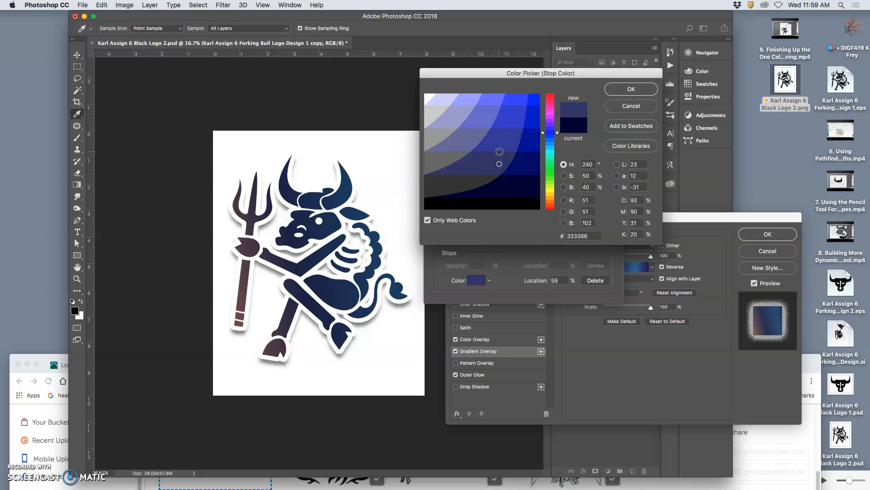
pyautogui.click(631, 89)
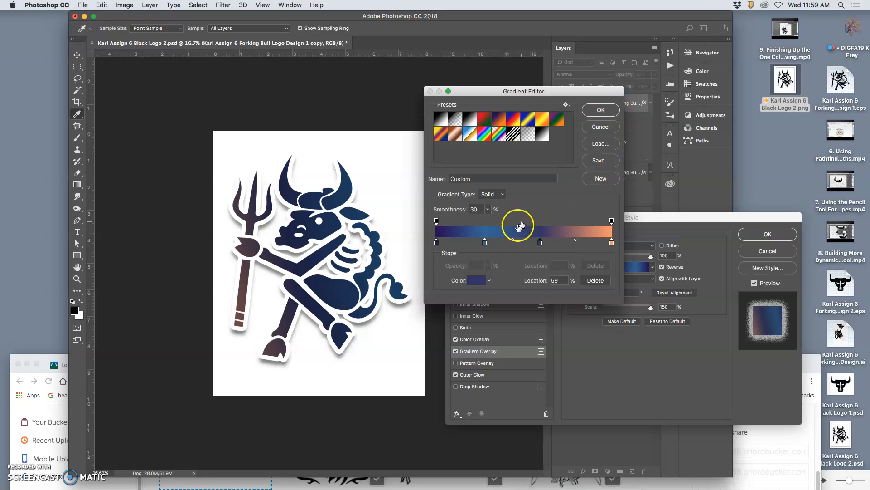
# Step: Shift the lighter blue stop toward the purple end and the 333366 stop to 44%, and accept the edited gradient
pyautogui.moveTo(484, 244); pyautogui.dragTo(478, 244)
pyautogui.moveTo(540, 243); pyautogui.dragTo(513, 244)
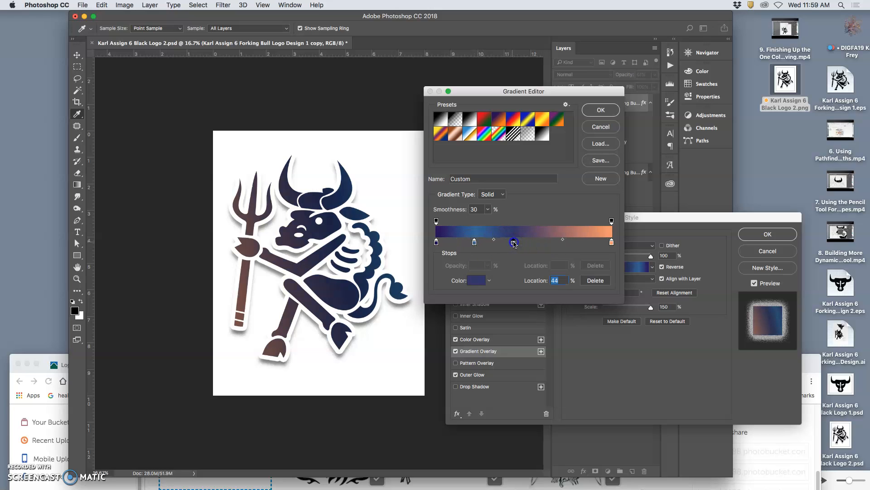
pyautogui.click(602, 110)
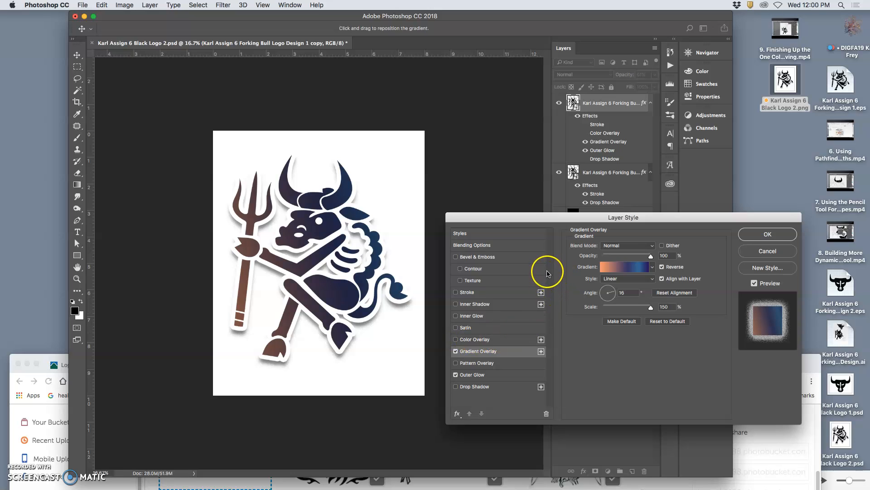
# Step: Enable Bevel & Emboss with its Contour and Texture options on the gradient logo layer
pyautogui.click(456, 257)
pyautogui.click(461, 281)
pyautogui.click(460, 268)
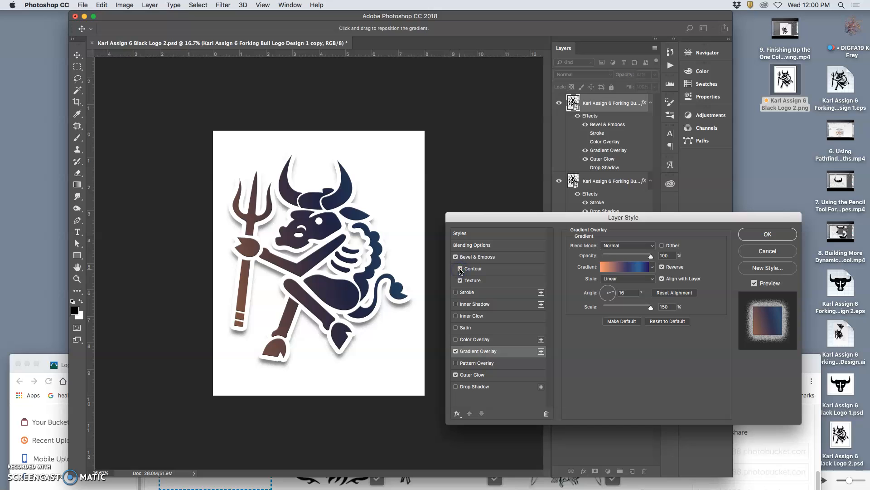
pyautogui.press('super+equal')
pyautogui.press('super+equal')
pyautogui.press('super+equal')
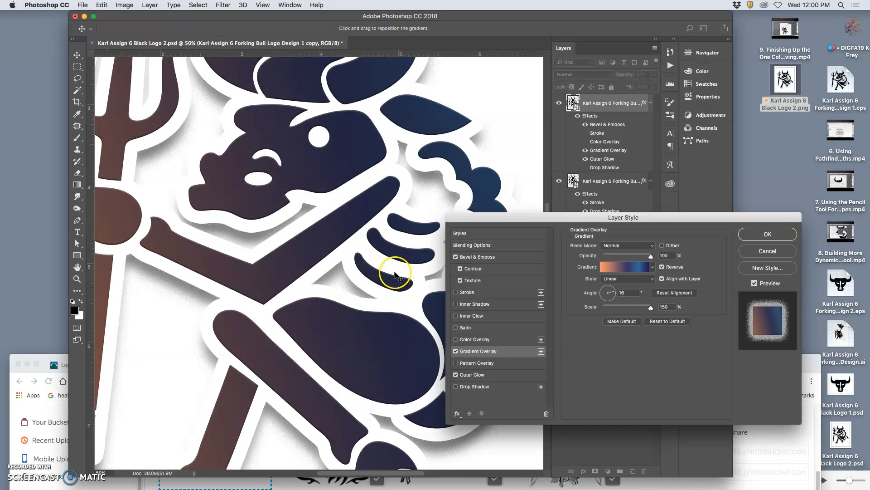
pyautogui.press('super+equal')
pyautogui.press('super+equal')
pyautogui.press('super+equal')
pyautogui.press('super+equal')
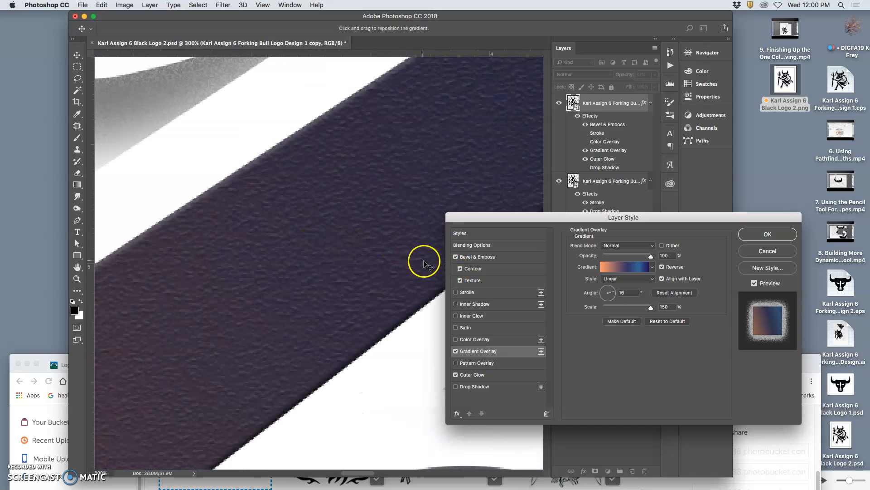
# Step: Compare the logo up close with and without the Bevel & Emboss and Texture effects, leaving them enabled
pyautogui.click(474, 268)
pyautogui.click(461, 269)
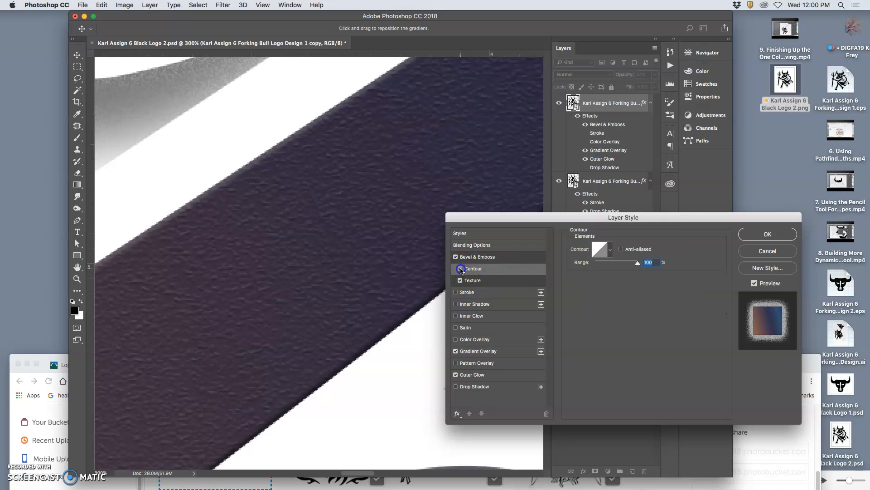
pyautogui.click(460, 269)
pyautogui.click(457, 257)
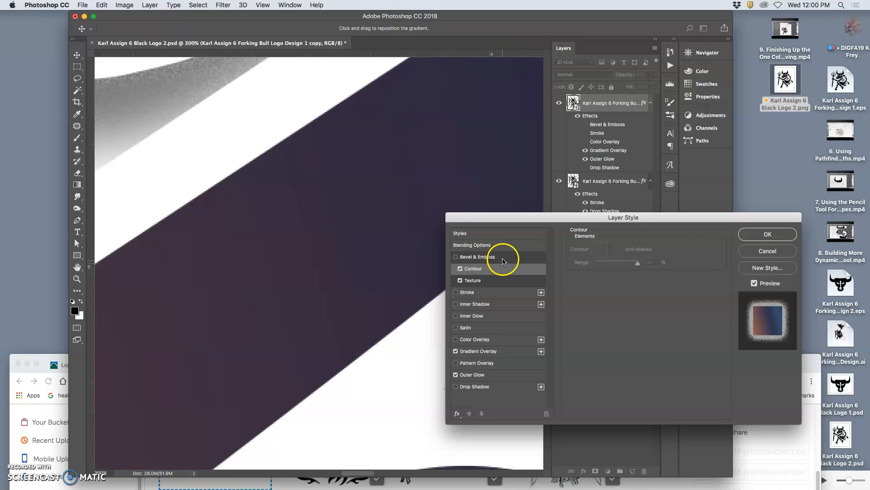
pyautogui.click(455, 257)
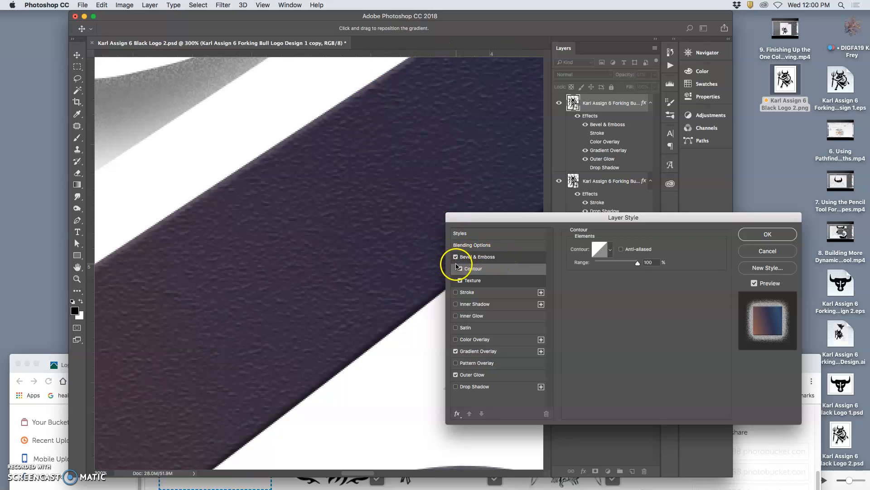
pyautogui.click(461, 281)
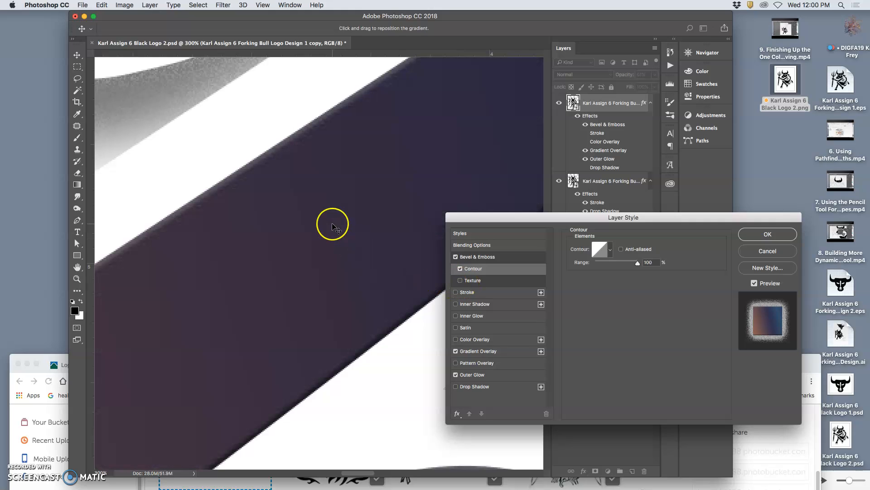
pyautogui.click(460, 280)
# Step: Examine the textured bevel on the bull's head up close and across the whole logo, including its Texture settings
pyautogui.press('super+minus')
pyautogui.press('super+minus')
pyautogui.press('super+minus')
pyautogui.press('super+minus')
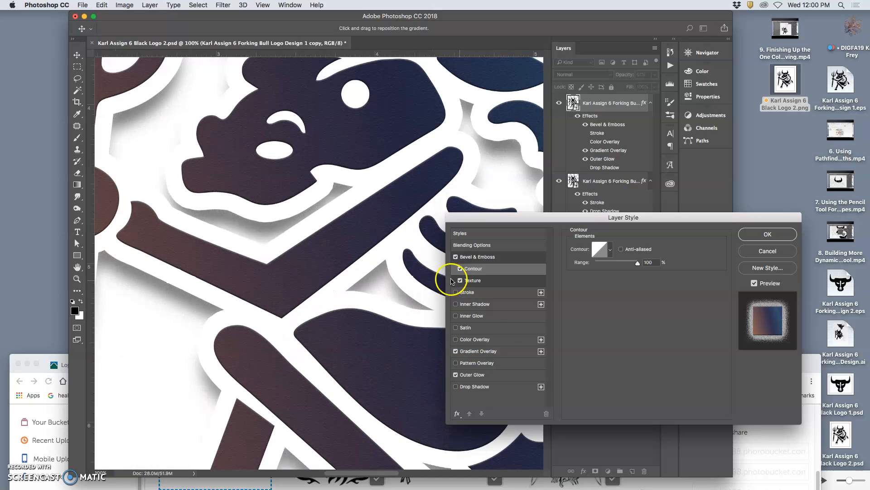
pyautogui.hscroll(1, 380, 266)
pyautogui.scroll(5, 380, 267)
pyautogui.hscroll(-1, 380, 267)
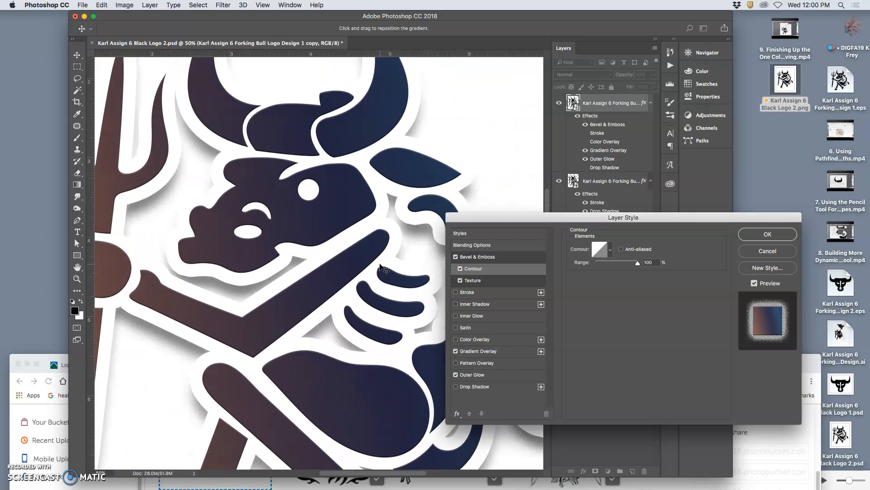
pyautogui.hscroll(-1, 380, 267)
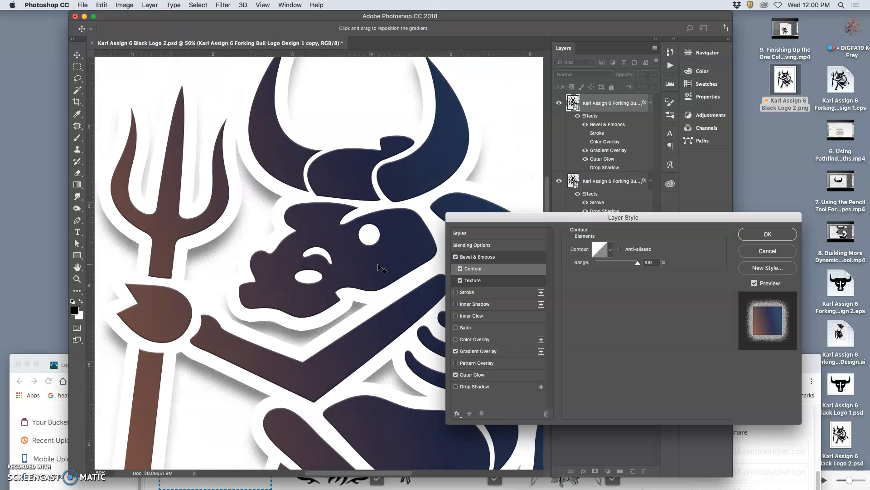
pyautogui.press('super+equal')
pyautogui.press('super+equal')
pyautogui.press('super+equal')
pyautogui.press('super+equal')
pyautogui.press('super+equal')
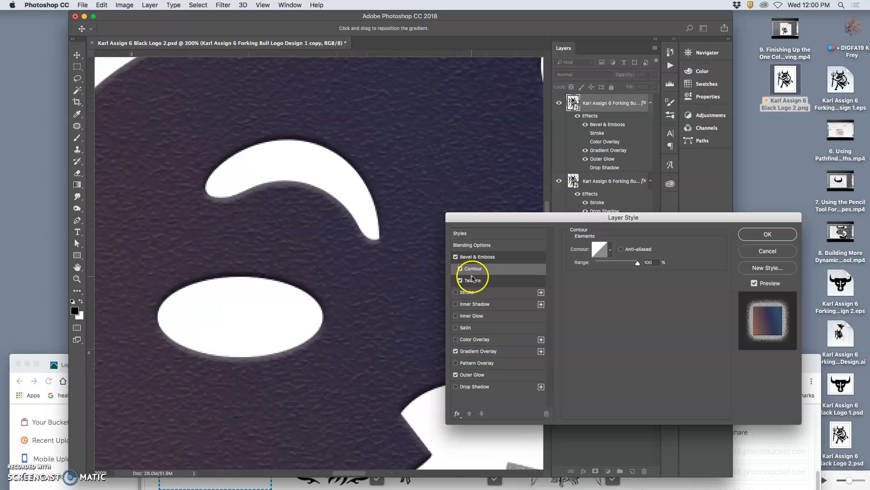
pyautogui.click(474, 281)
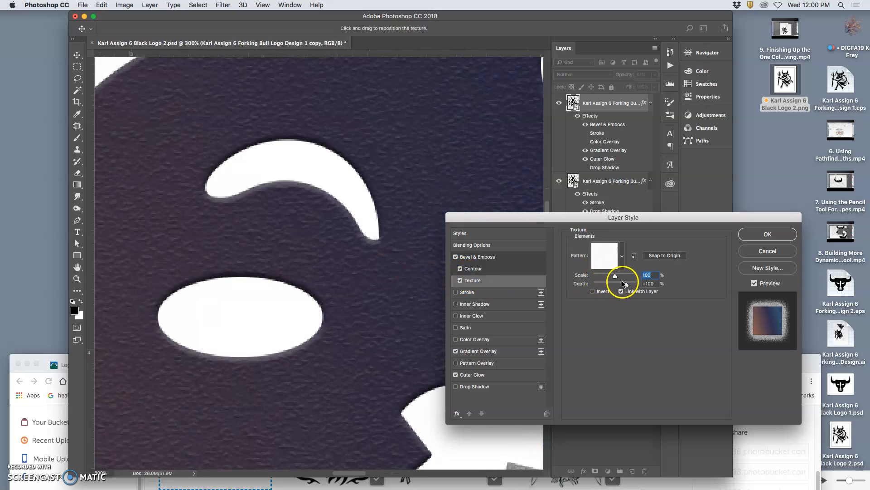
pyautogui.press('super+minus')
pyautogui.press('super+minus')
pyautogui.press('super+minus')
pyautogui.press('super+minus')
pyautogui.press('super+minus')
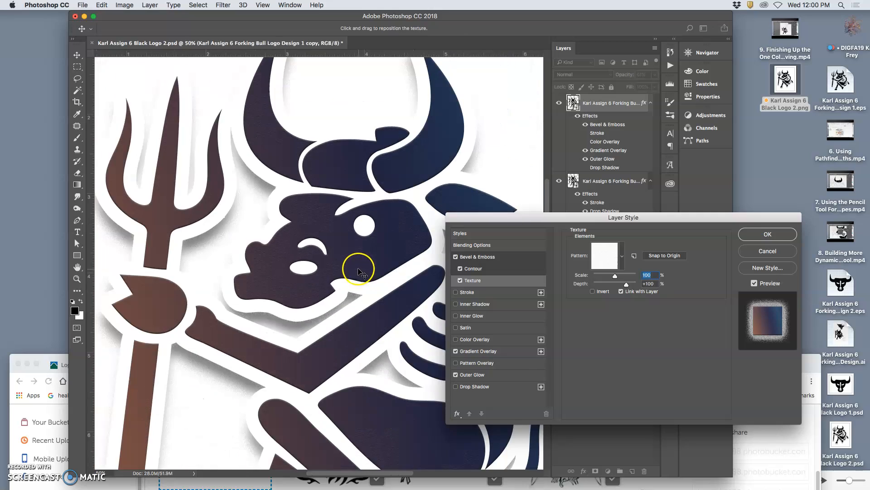
pyautogui.press('super+minus')
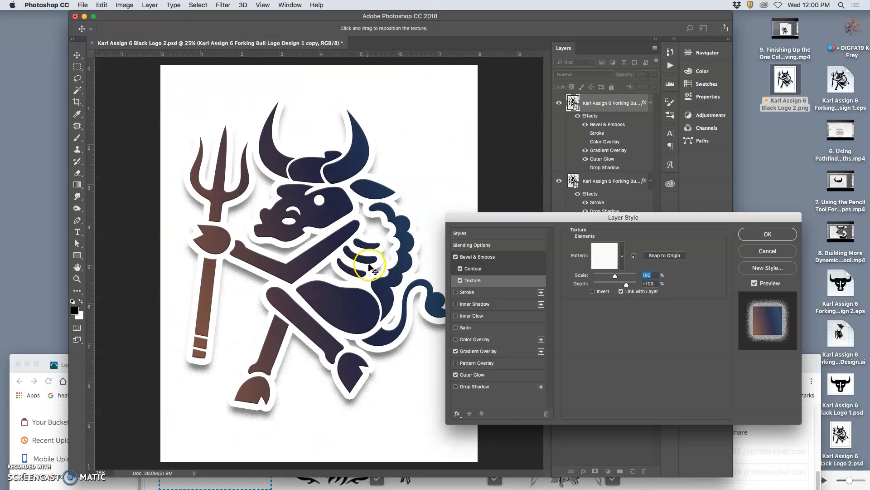
# Step: Accept the layer style and save the Photoshop document
pyautogui.click(768, 234)
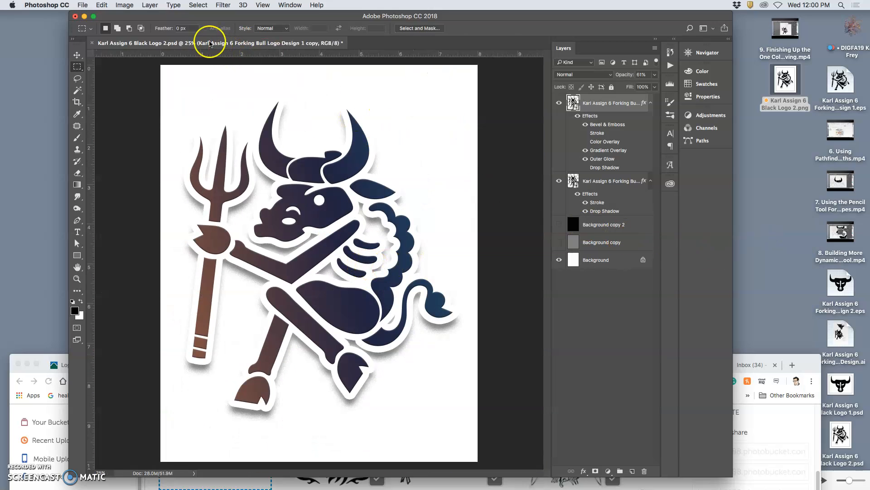
pyautogui.click(84, 5)
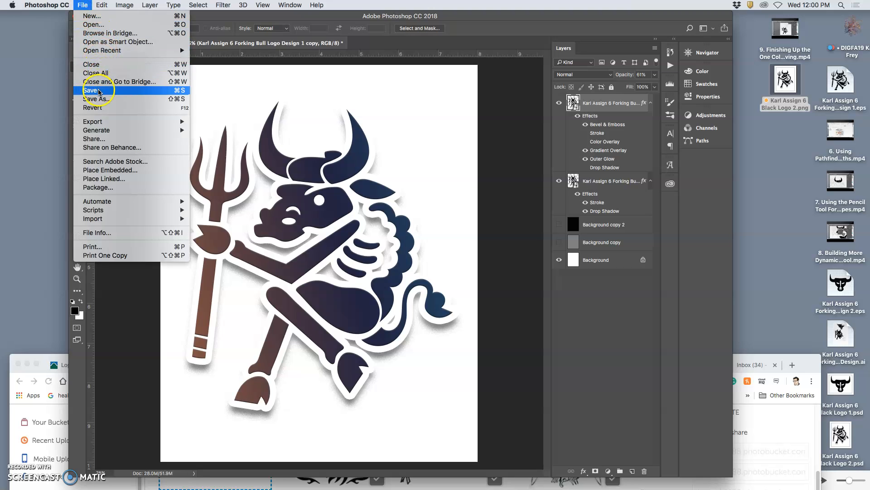
pyautogui.click(231, 119)
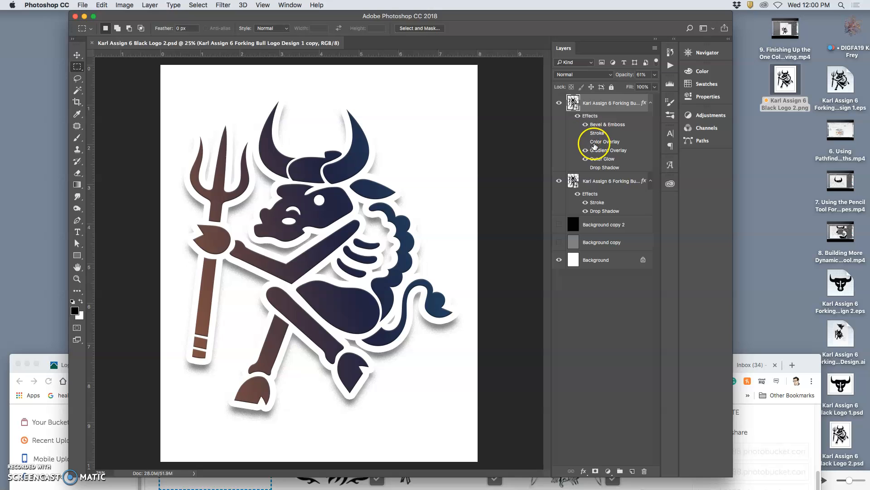
# Step: Compare the logo with and without the gradient layer by toggling that layer's visibility, leaving it shown
pyautogui.click(559, 104)
pyautogui.click(559, 104)
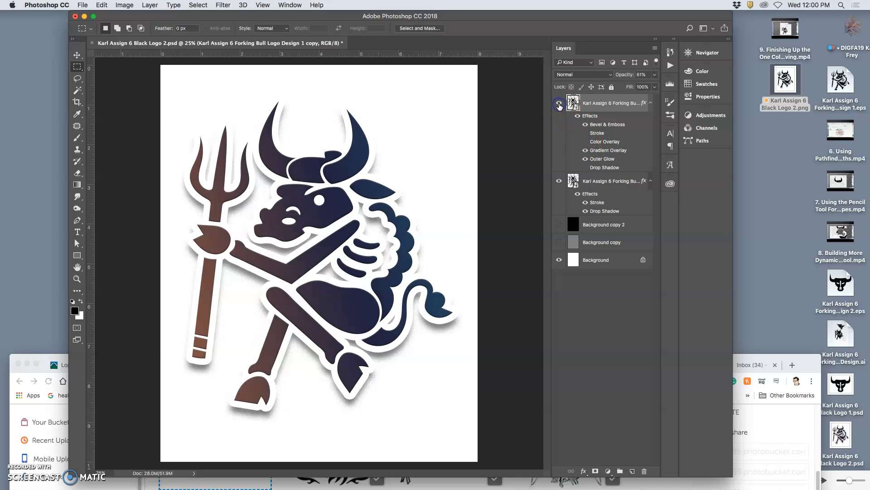
pyautogui.click(559, 104)
pyautogui.click(559, 104)
pyautogui.click(559, 104)
pyautogui.click(559, 105)
# Step: Preview the logo against the black and gray background layers, leaving both hidden
pyautogui.click(558, 224)
pyautogui.click(560, 242)
pyautogui.click(558, 225)
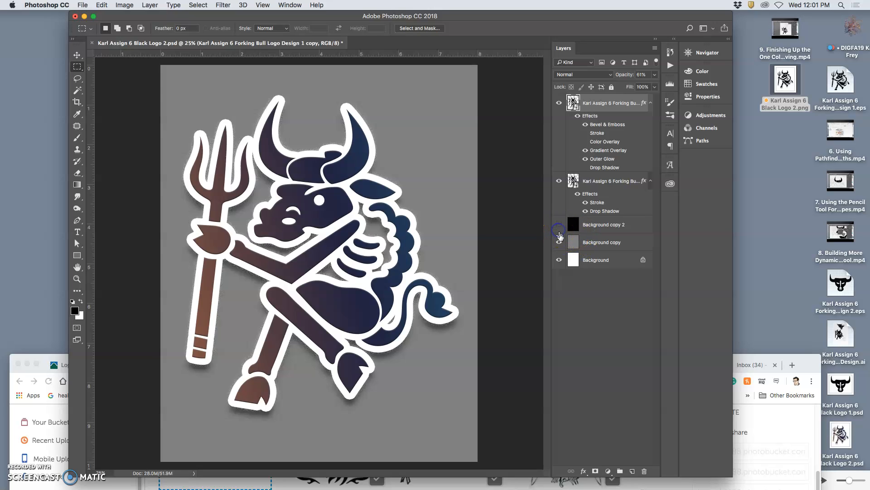
pyautogui.click(561, 242)
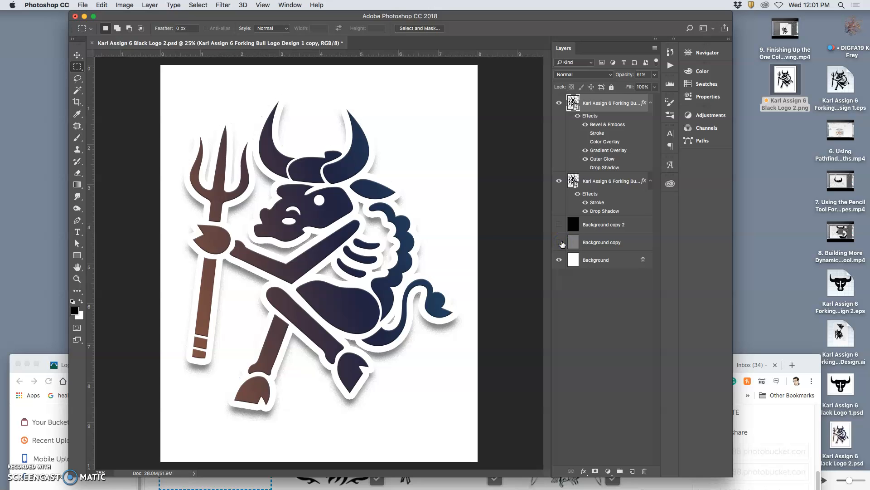
pyautogui.click(561, 242)
pyautogui.click(561, 224)
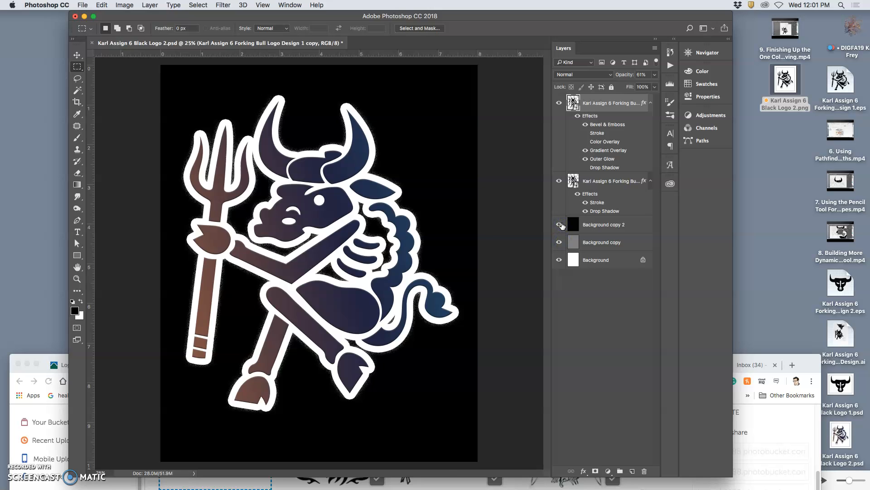
pyautogui.click(561, 225)
pyautogui.click(561, 242)
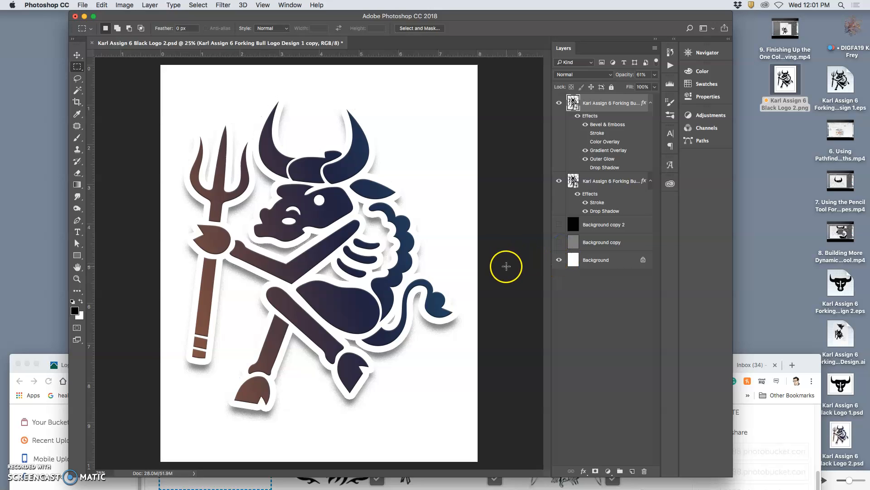
# Step: Hide the white Background layer and save a PNG copy to the Desktop with "Black" replaced by "Color" in the file name
pyautogui.click(559, 260)
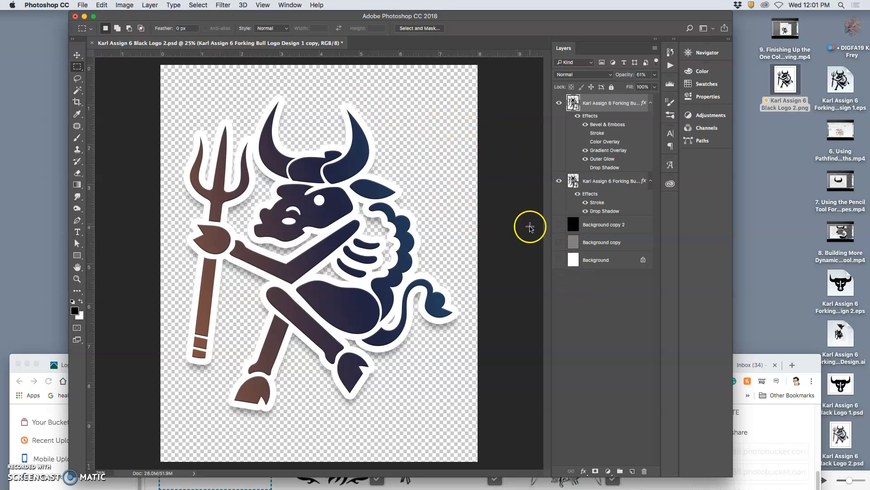
pyautogui.click(83, 5)
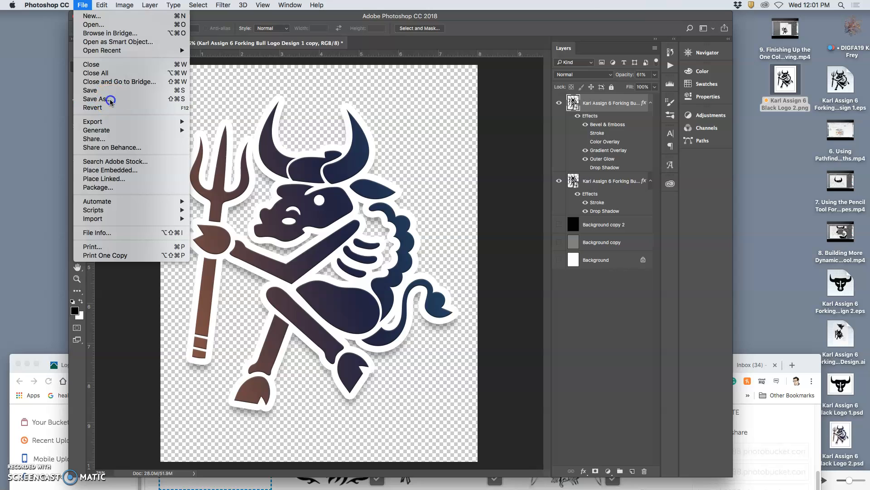
pyautogui.click(116, 111)
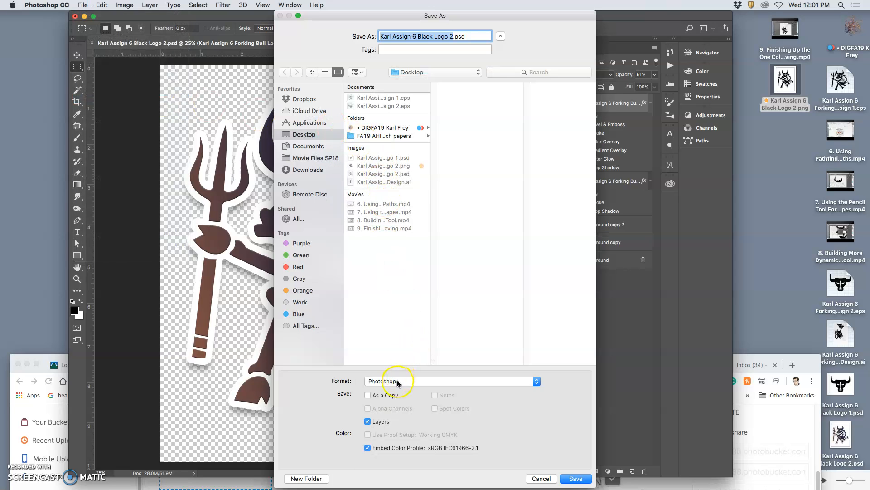
pyautogui.click(401, 381)
pyautogui.click(375, 443)
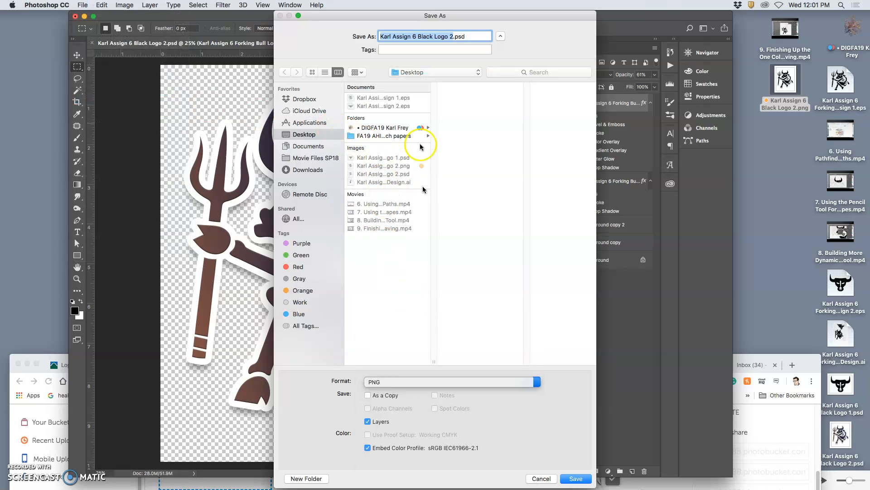
pyautogui.click(433, 37)
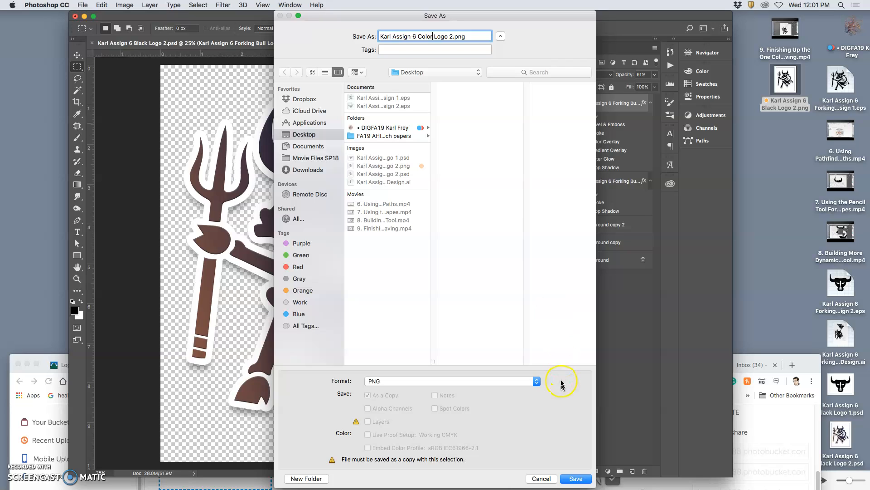
pyautogui.click(574, 477)
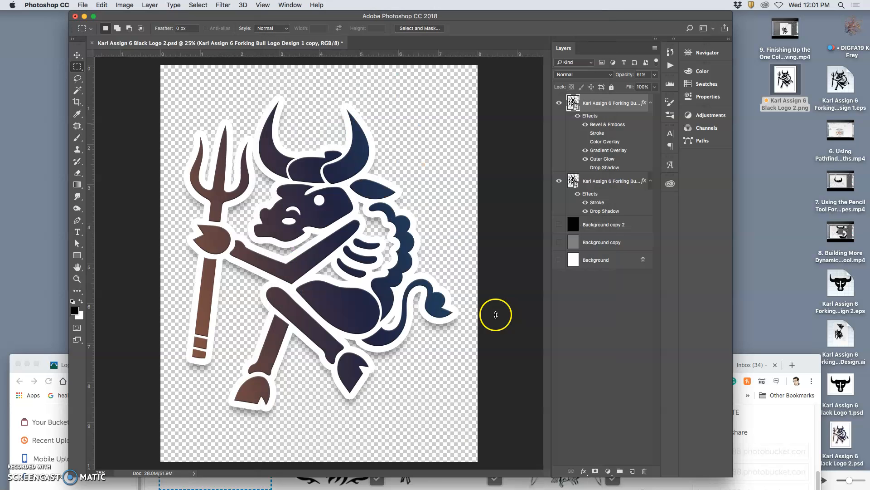
pyautogui.click(491, 220)
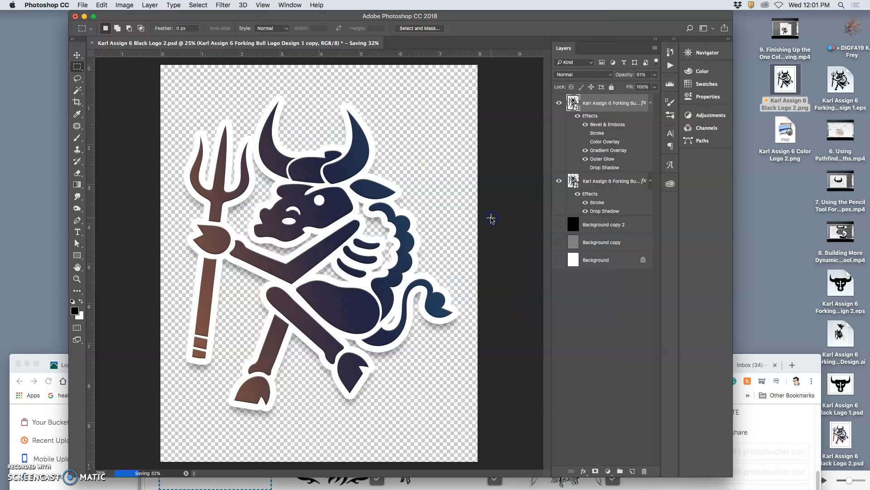
pyautogui.click(487, 227)
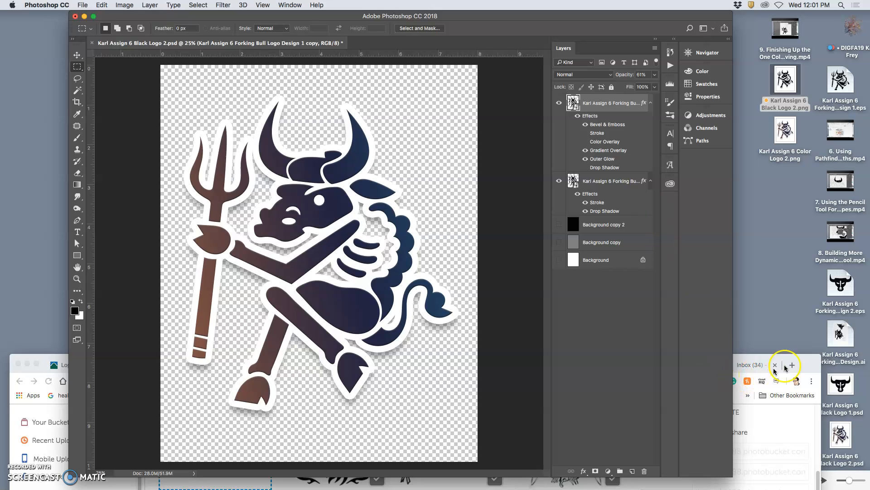
# Step: Switch to the Photobucket library in Chrome, go back to the album's first page and bring the upload progress into view
pyautogui.moveTo(803, 360); pyautogui.dragTo(756, 150)
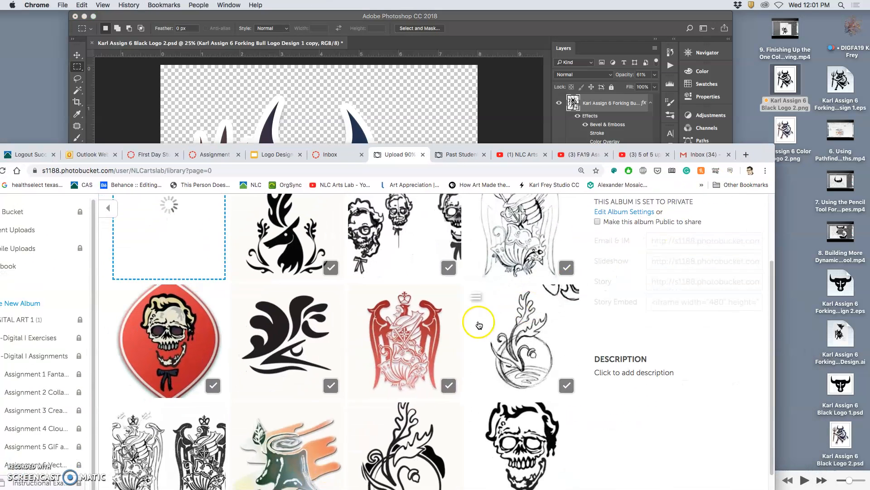
pyautogui.scroll(-5, 479, 322)
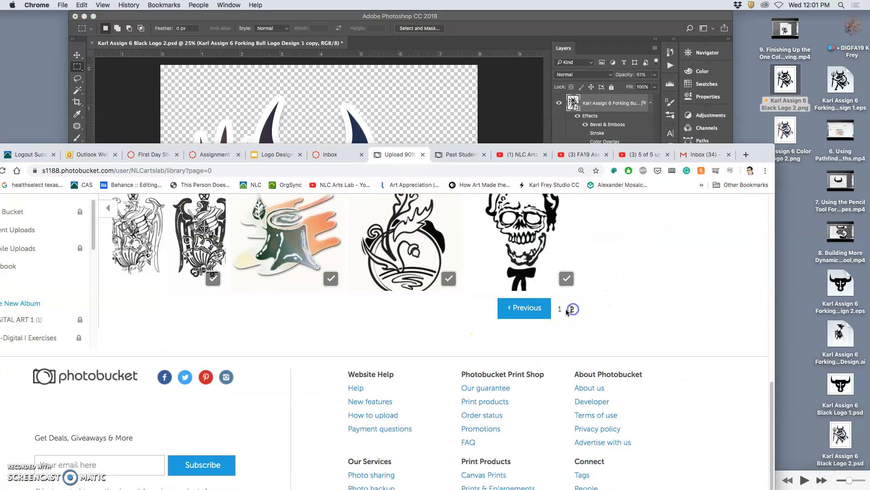
pyautogui.click(505, 308)
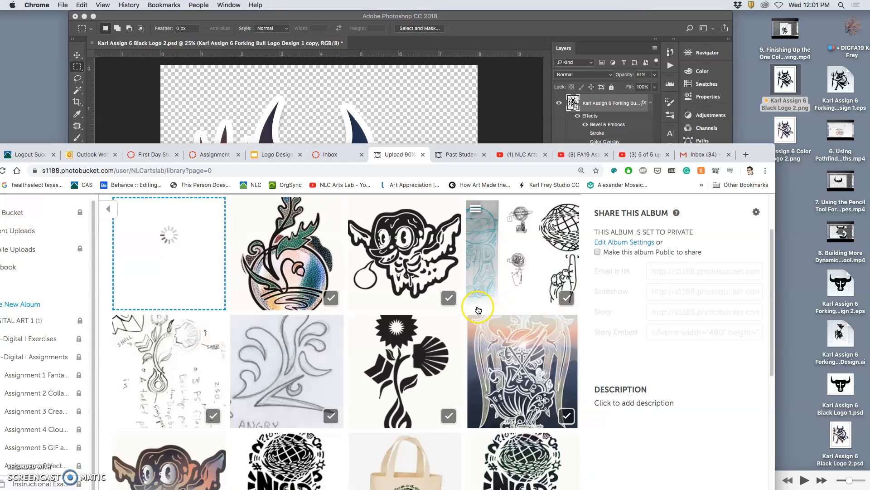
pyautogui.scroll(-1, 478, 310)
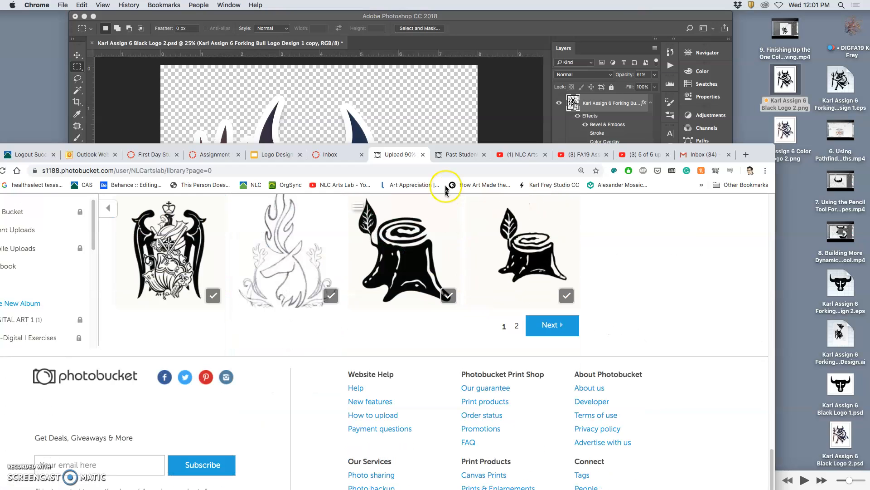
pyautogui.moveTo(760, 154); pyautogui.dragTo(795, 3)
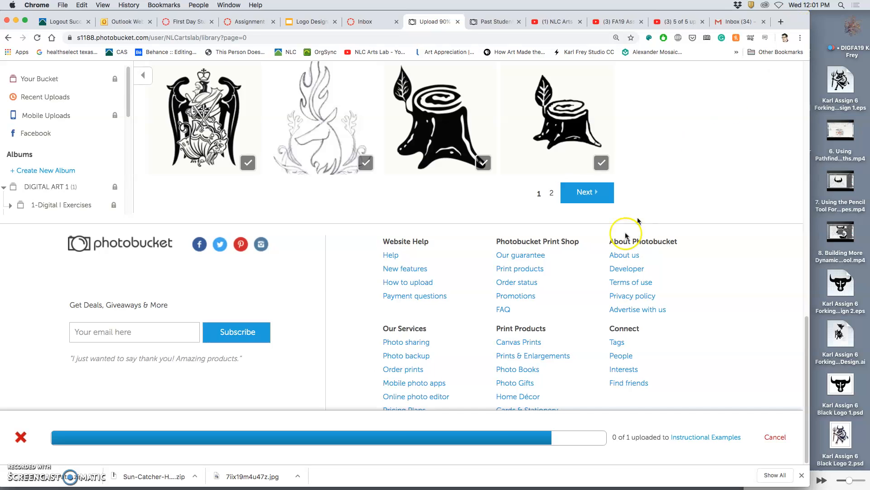
# Step: Cancel the running Photobucket upload and move the Chrome window out of the way to uncover the desktop
pyautogui.click(775, 436)
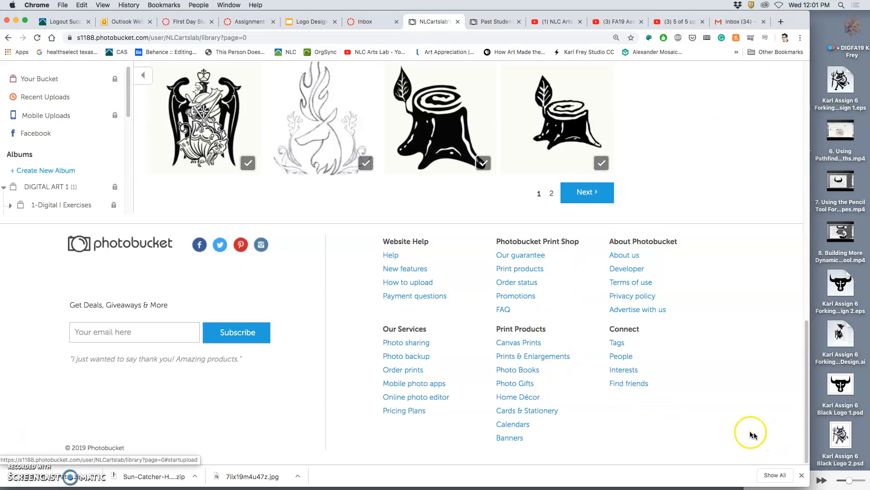
pyautogui.moveTo(793, 18); pyautogui.dragTo(800, 471)
pyautogui.click(773, 205)
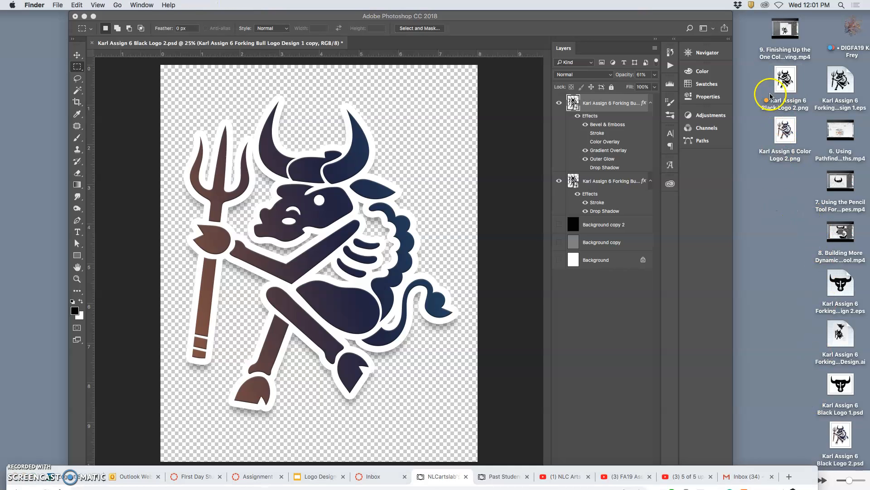
# Step: Open both Logo 2 PNG files in Preview, compare the black and color versions, and close the window
pyautogui.moveTo(760, 86); pyautogui.dragTo(787, 136)
pyautogui.doubleClick(786, 131)
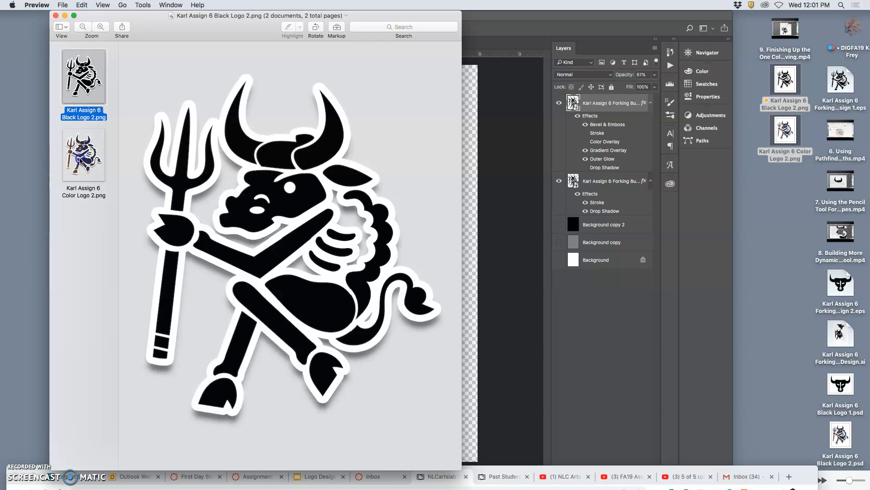
pyautogui.click(81, 160)
pyautogui.click(85, 94)
pyautogui.click(94, 153)
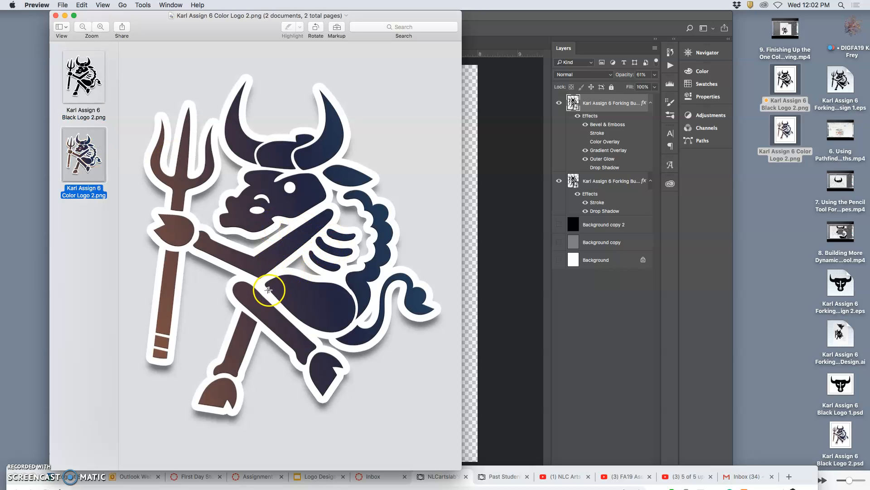
pyautogui.click(56, 17)
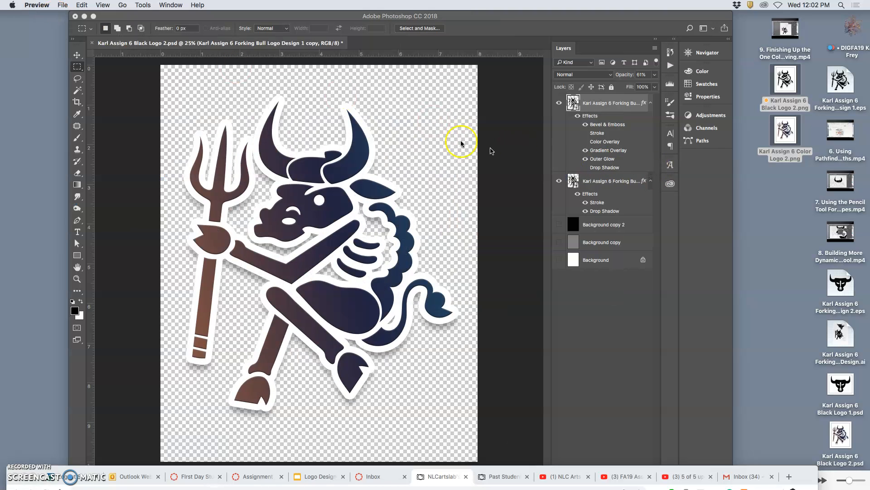
# Step: Close the Black Logo 2 document with its changes saved and open Black Logo 1.psd from the desktop
pyautogui.click(91, 43)
pyautogui.click(92, 44)
pyautogui.click(506, 170)
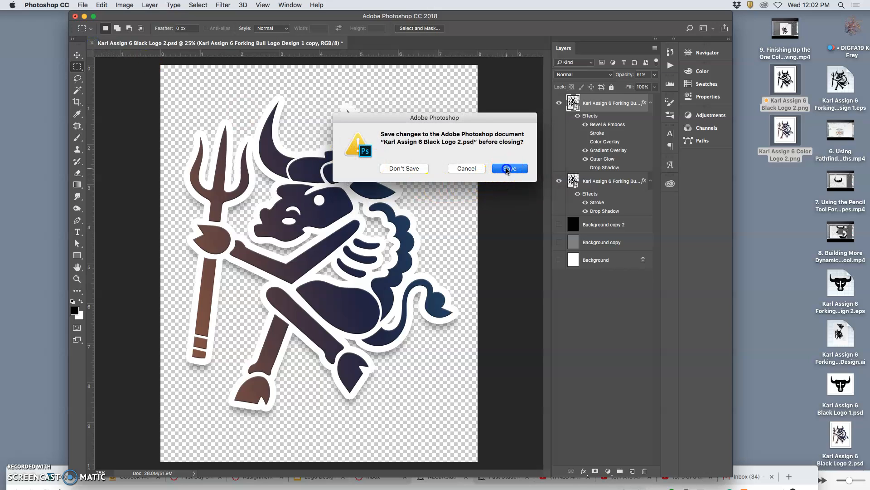
pyautogui.doubleClick(839, 408)
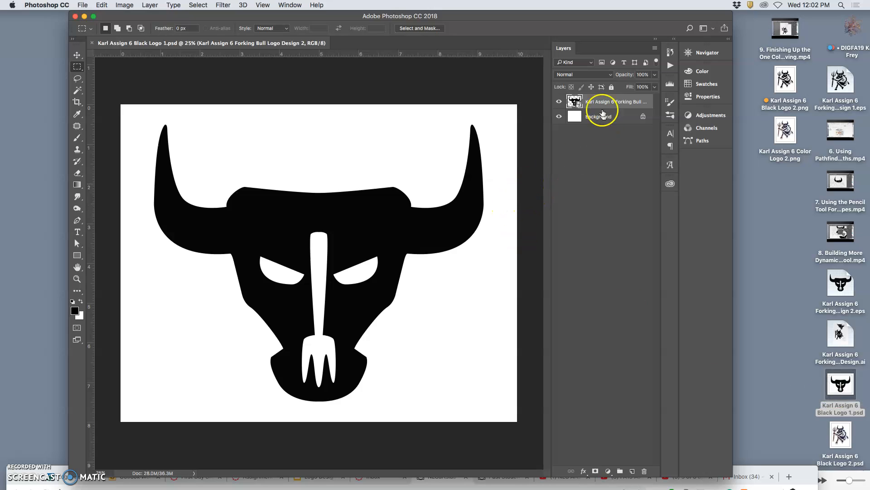
# Step: Duplicate the Background layer twice and fill the upper copy with black at 100% opacity
pyautogui.click(601, 114)
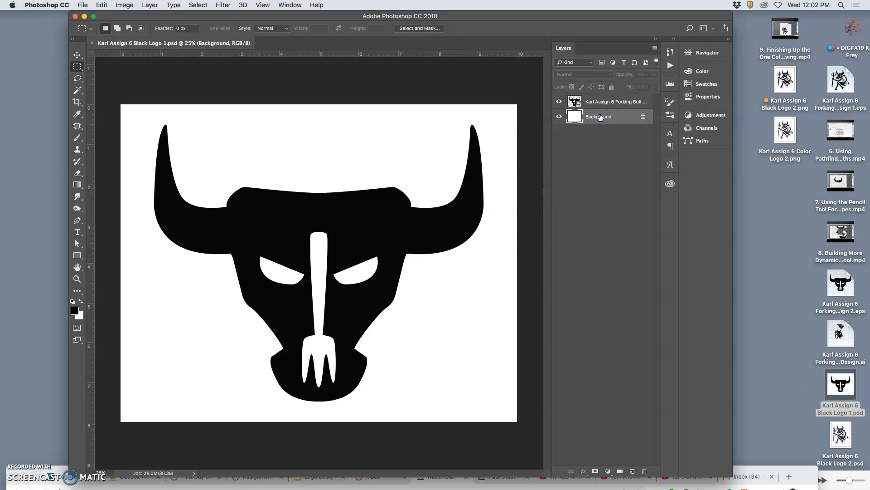
pyautogui.press('super+j')
pyautogui.press('super+j')
pyautogui.click(596, 132)
pyautogui.click(589, 119)
pyautogui.click(103, 5)
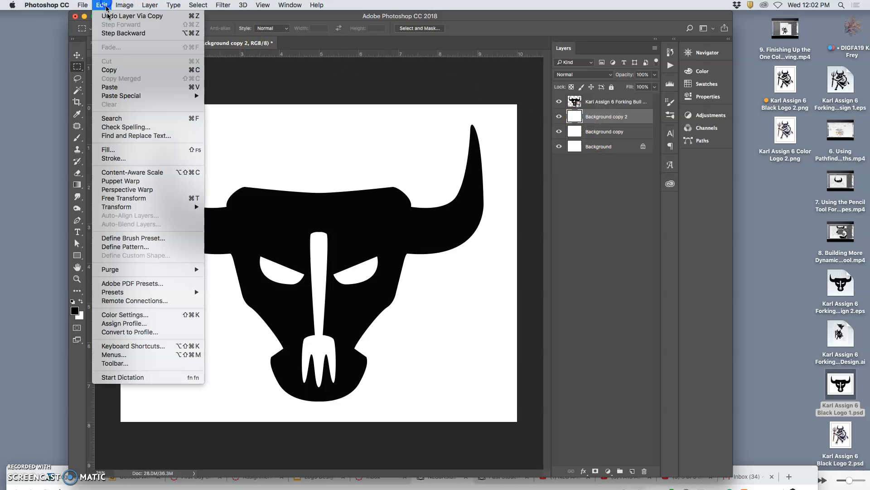
pyautogui.click(112, 149)
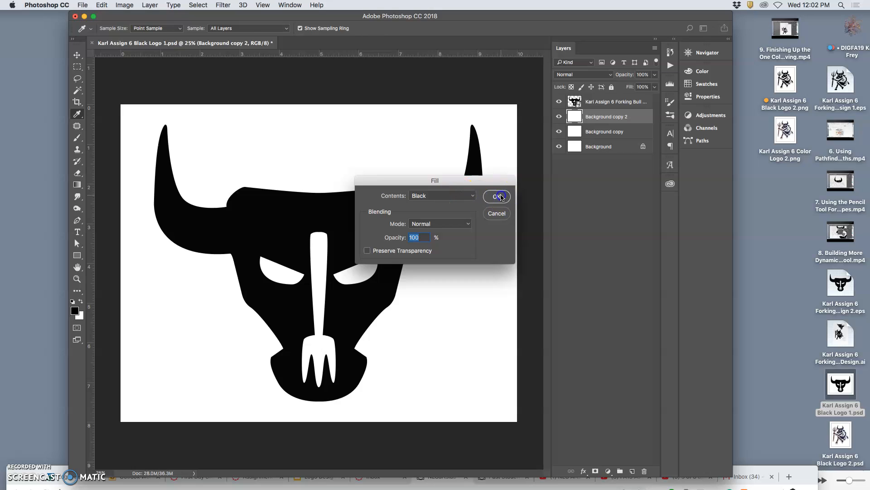
pyautogui.click(497, 197)
pyautogui.press('m')
# Step: Hide the black background copy and fill the lower background copy with gray
pyautogui.click(603, 131)
pyautogui.click(559, 117)
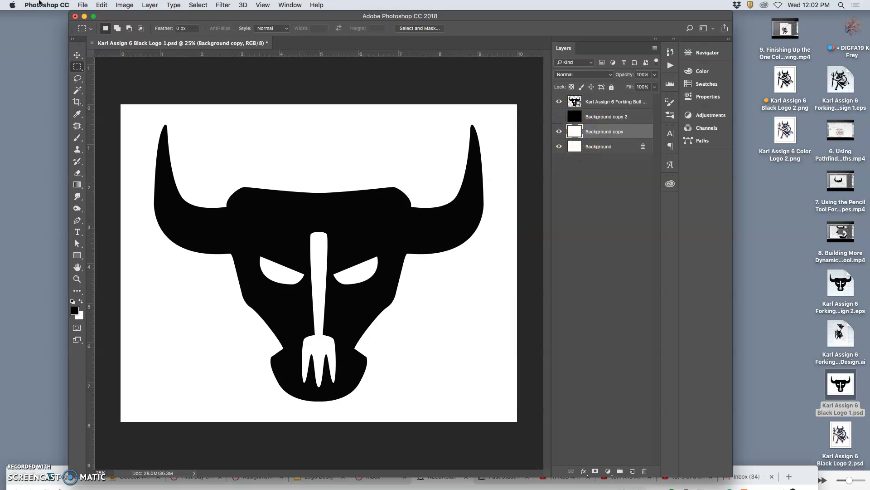
pyautogui.click(95, 4)
pyautogui.click(109, 148)
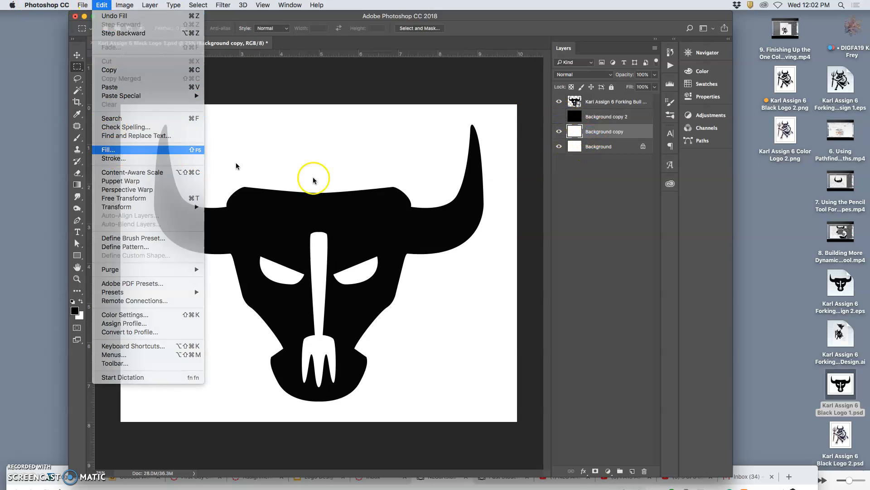
pyautogui.click(447, 203)
pyautogui.click(448, 199)
pyautogui.click(498, 198)
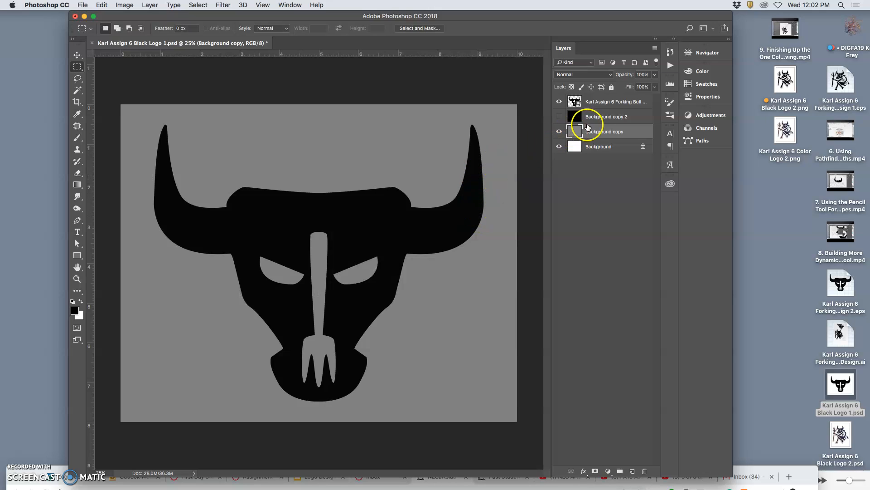
# Step: Show the black background copy and give the bull head layer a white outside stroke of 103 px
pyautogui.click(560, 117)
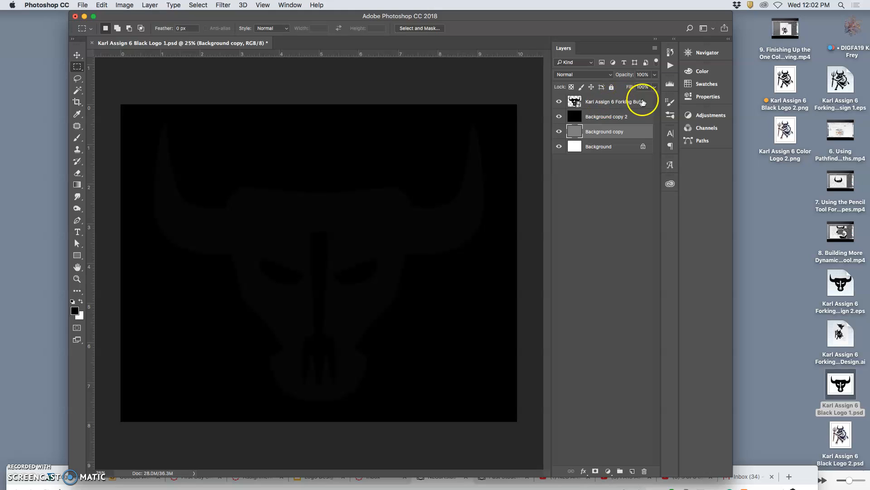
pyautogui.click(647, 100)
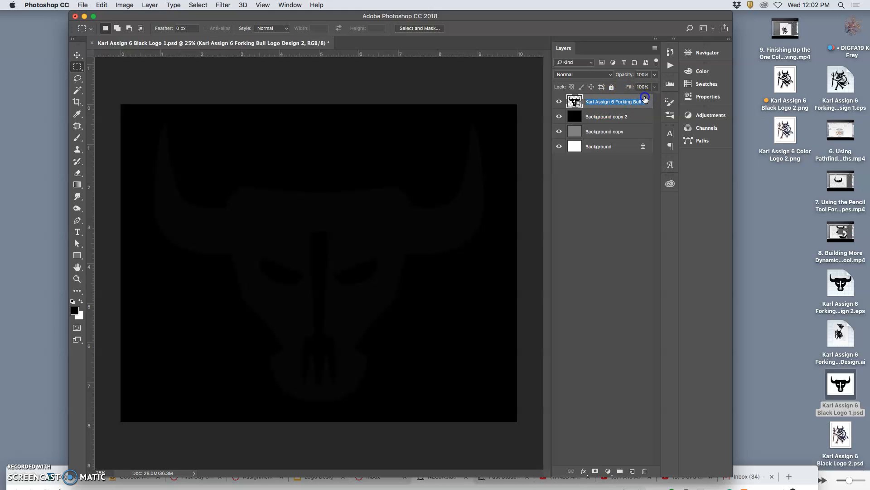
pyautogui.doubleClick(624, 96)
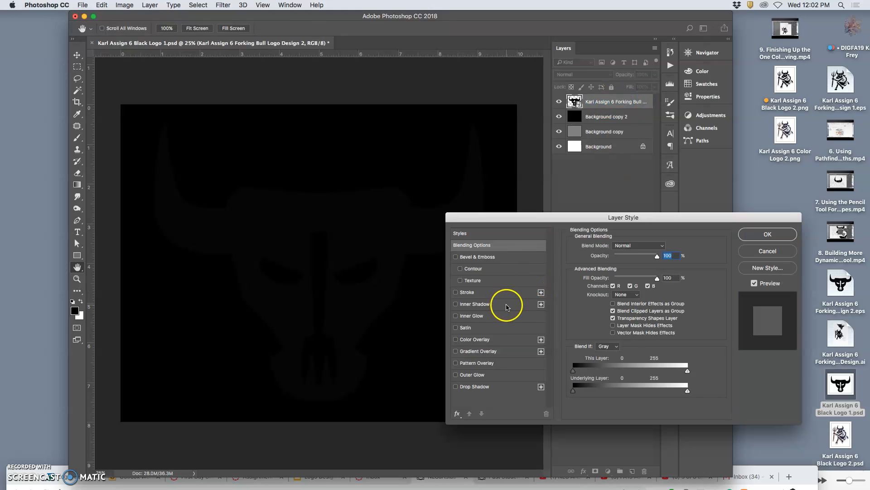
pyautogui.click(457, 292)
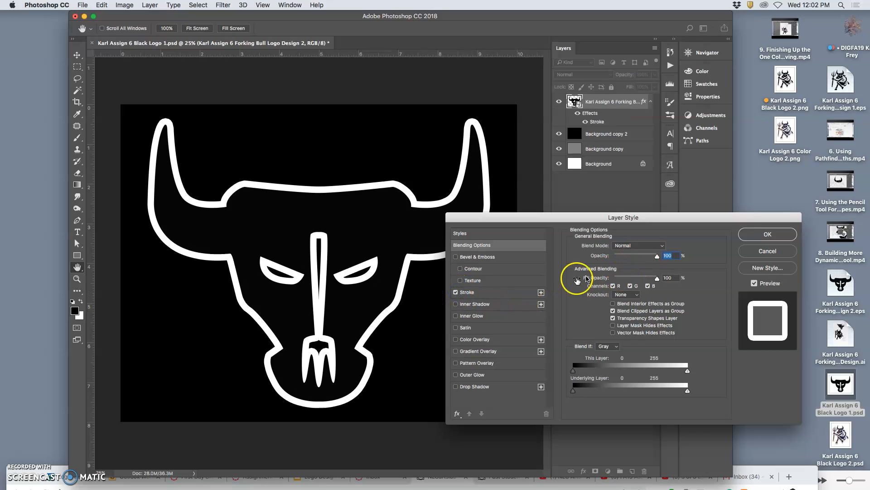
pyautogui.click(510, 297)
pyautogui.moveTo(614, 249); pyautogui.dragTo(627, 248)
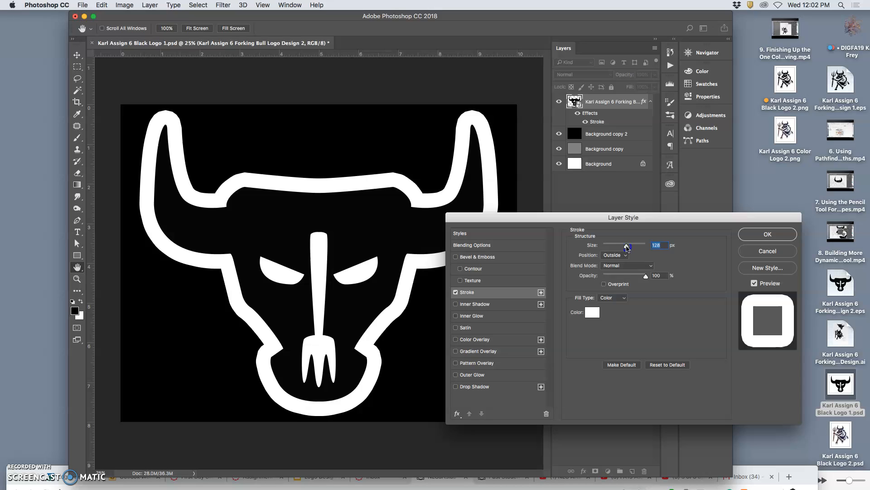
pyautogui.moveTo(627, 247)
pyautogui.mouseDown()
pyautogui.moveTo(609, 248)
pyautogui.moveTo(623, 247)
pyautogui.mouseUp()
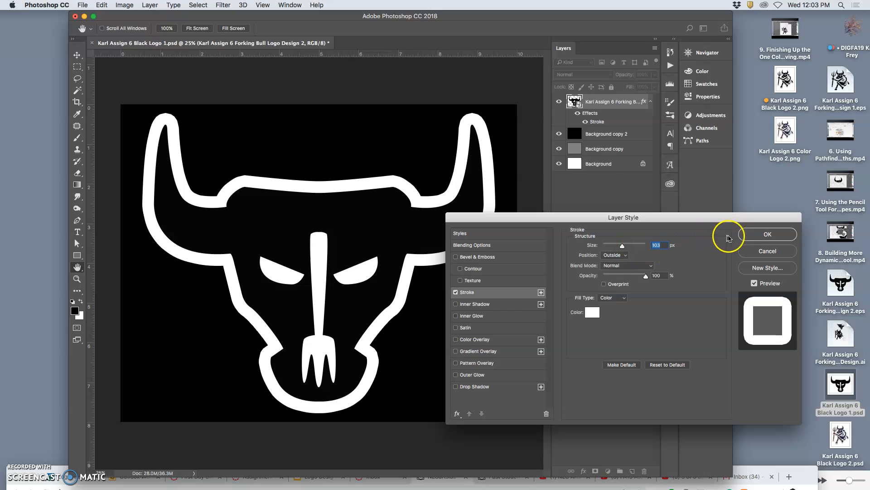
pyautogui.click(751, 239)
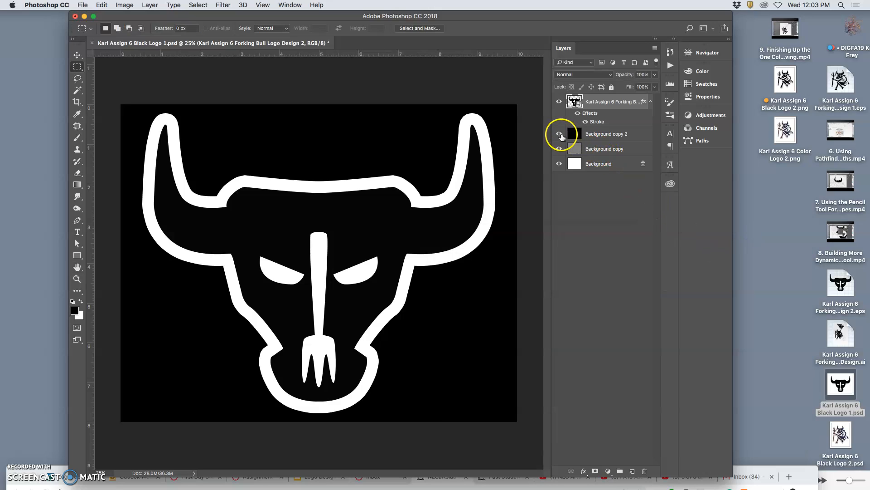
# Step: Hide the black background copy and scale the bull head down slightly around its center
pyautogui.click(559, 135)
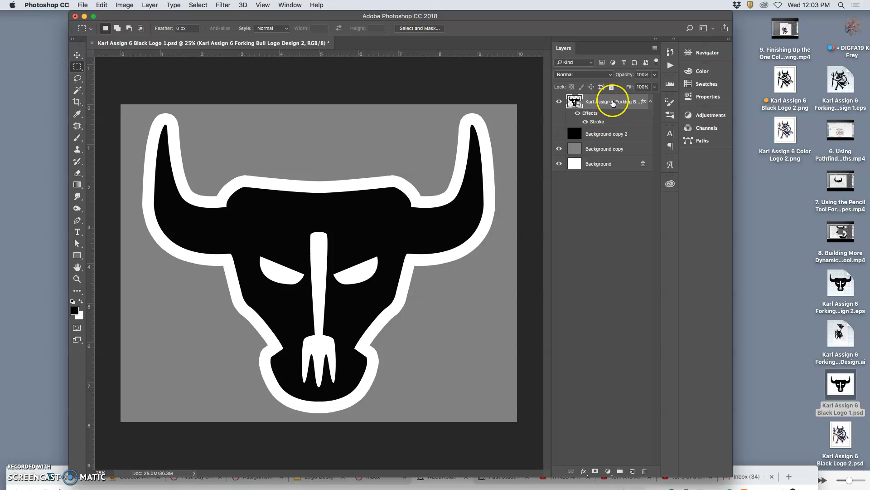
pyautogui.hotkey('ctrl', 't')
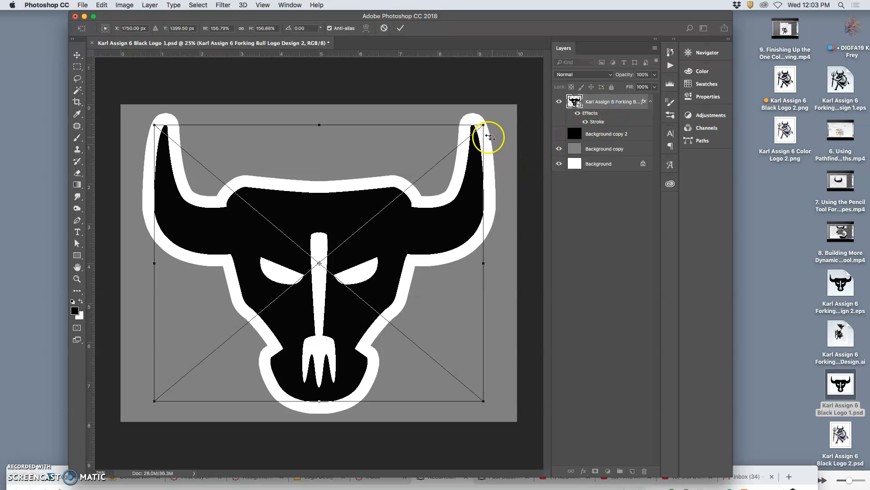
pyautogui.moveTo(484, 125); pyautogui.dragTo(472, 135)
pyautogui.press('Return')
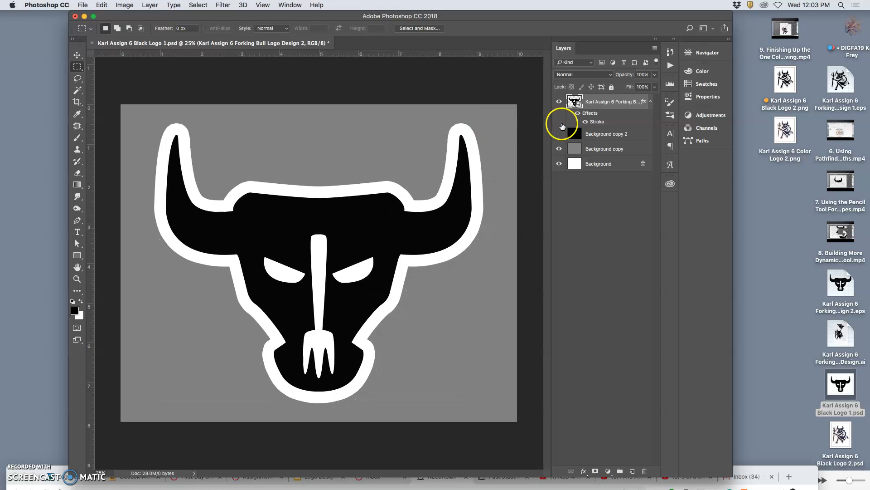
# Step: Add a drop shadow to the bull head with 58% opacity, 69 px distance, 38% spread and 150 px size
pyautogui.doubleClick(594, 115)
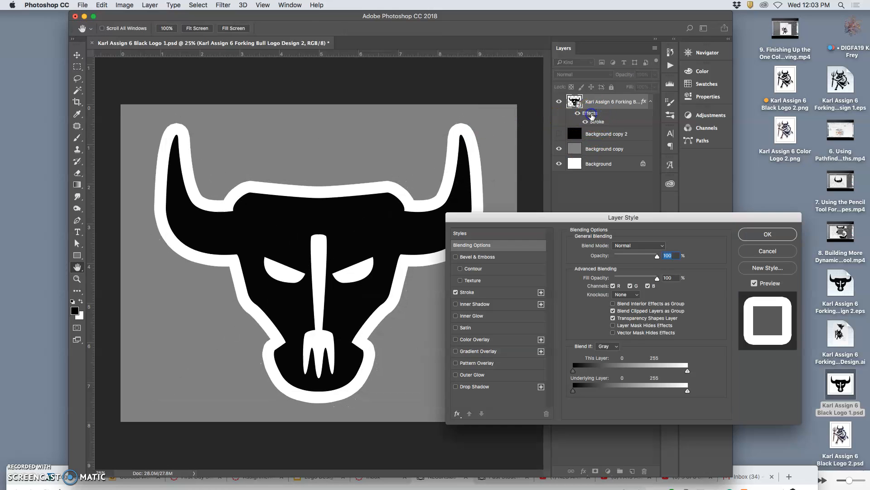
pyautogui.click(456, 387)
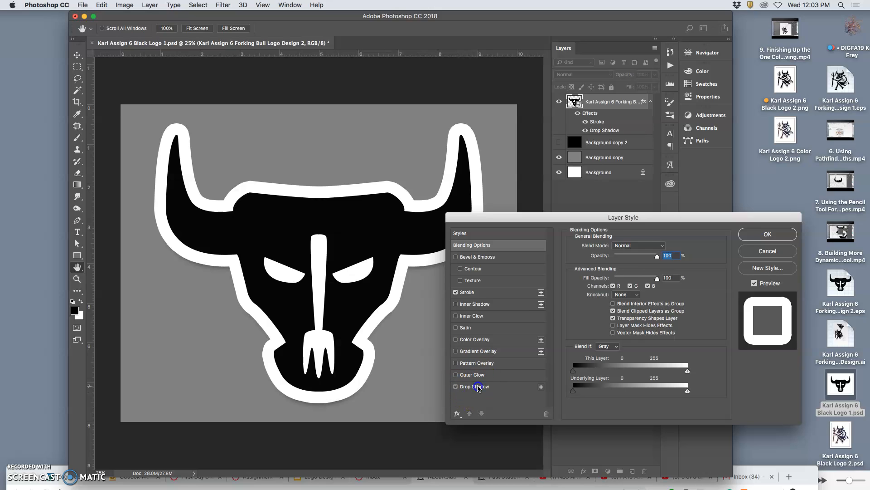
pyautogui.click(477, 387)
pyautogui.moveTo(615, 304); pyautogui.dragTo(627, 307)
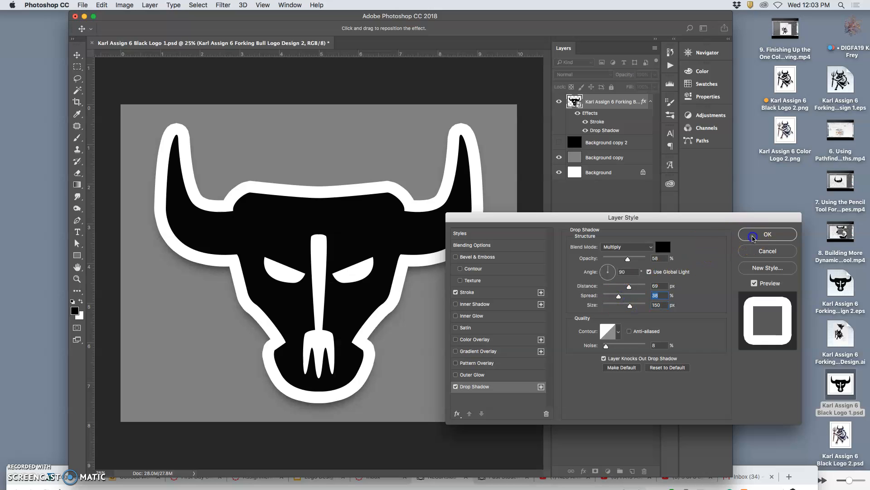
pyautogui.click(768, 234)
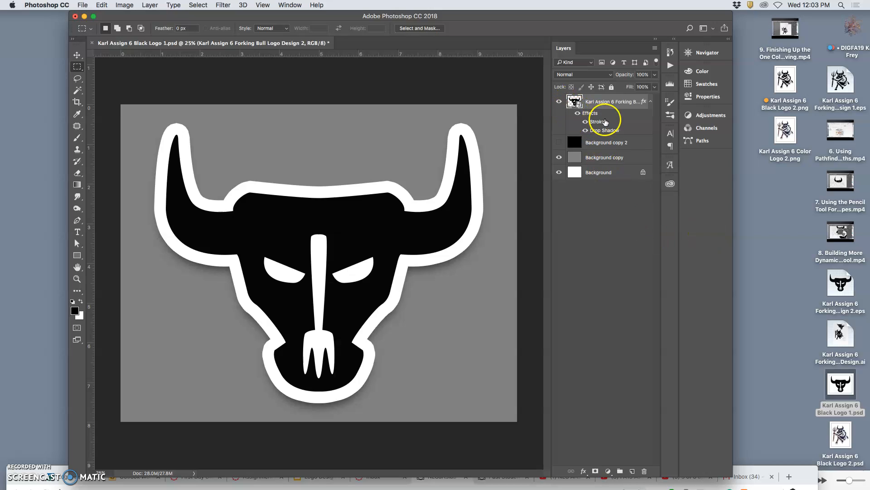
# Step: Preview the bull head against the black background copy, and leave both the black and gray copies hidden
pyautogui.click(559, 143)
pyautogui.click(559, 142)
pyautogui.click(560, 157)
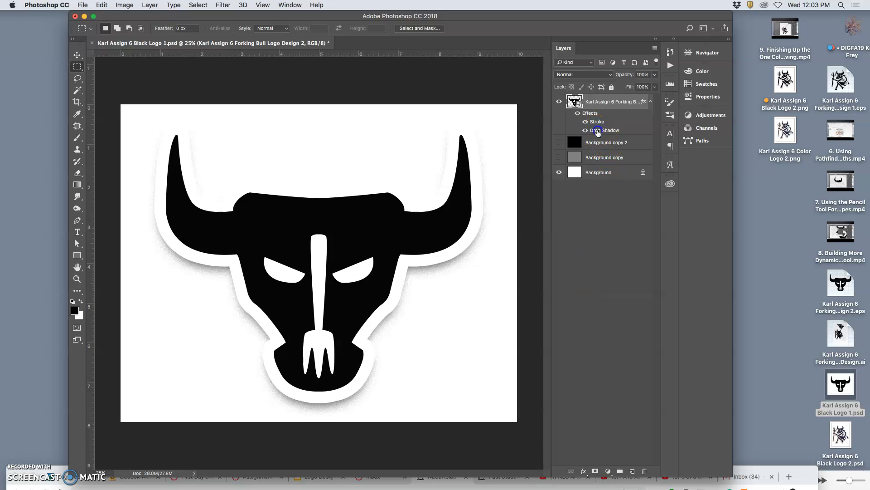
# Step: Soften the bull head's drop shadow with 32% spread, 250 px size, a shorter distance and less noise
pyautogui.doubleClick(597, 131)
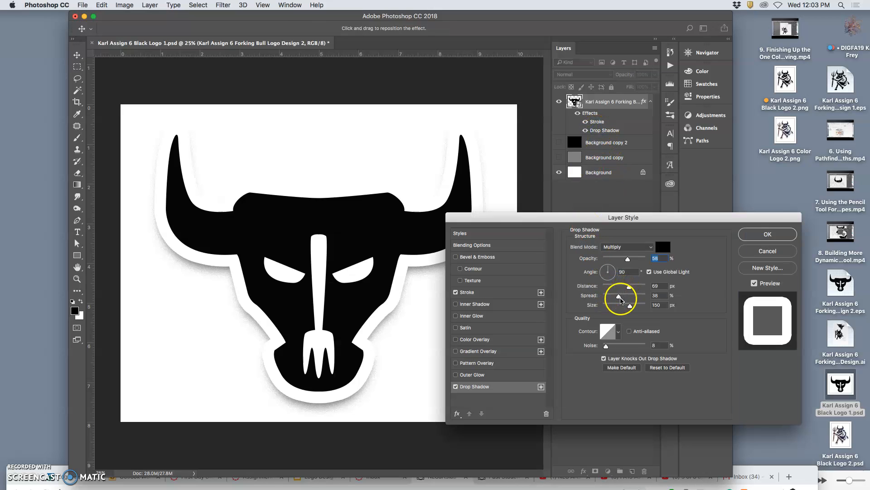
pyautogui.moveTo(625, 297); pyautogui.dragTo(625, 298)
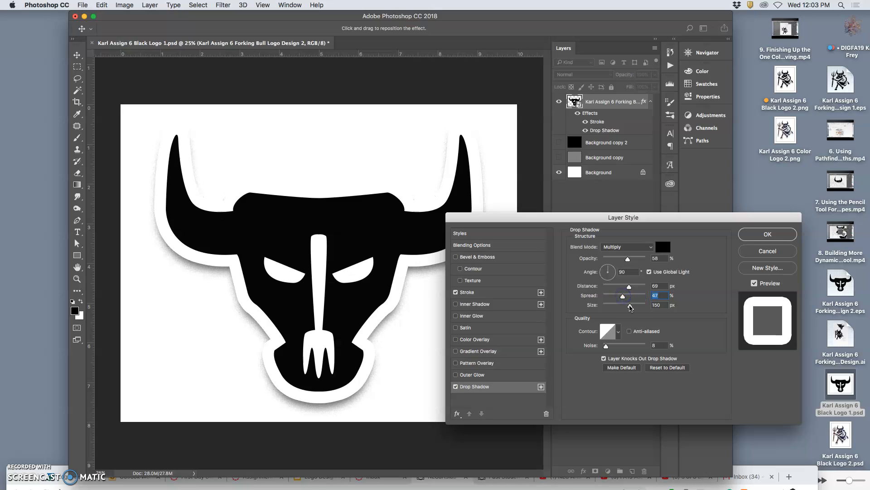
pyautogui.moveTo(631, 308); pyautogui.dragTo(641, 308)
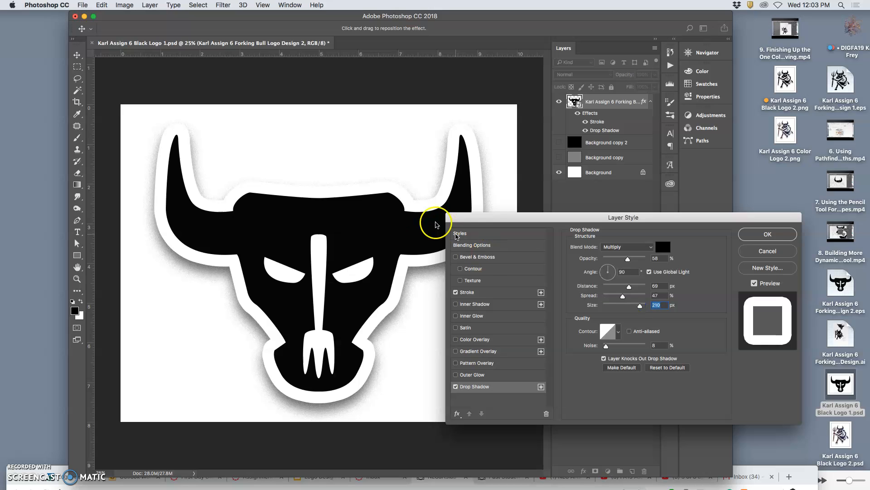
pyautogui.moveTo(643, 309); pyautogui.dragTo(619, 297)
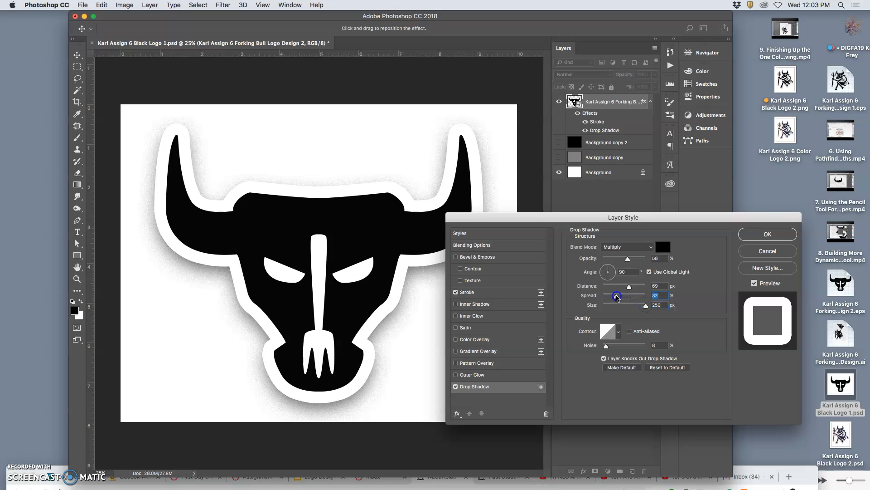
pyautogui.moveTo(630, 288); pyautogui.dragTo(625, 288)
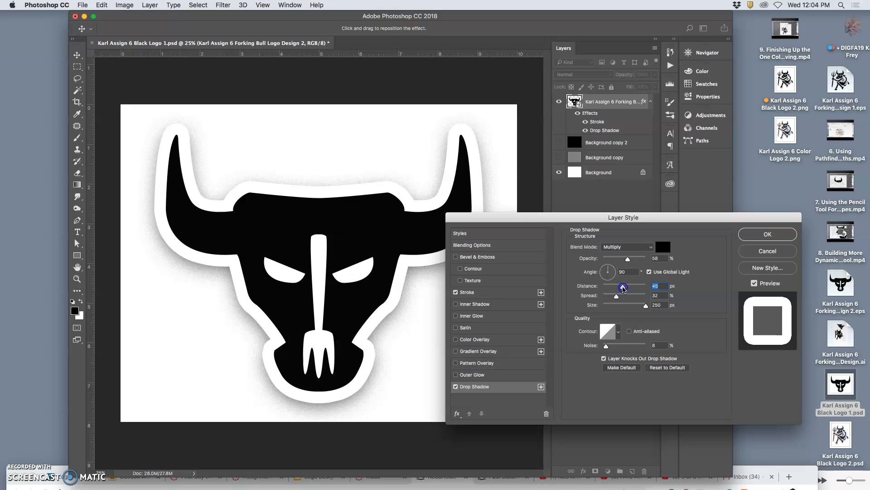
pyautogui.moveTo(606, 345); pyautogui.dragTo(593, 348)
pyautogui.click(766, 234)
# Step: Hide the white background and save the bull head as a transparent PNG on the Desktop with the Large file size option
pyautogui.click(576, 265)
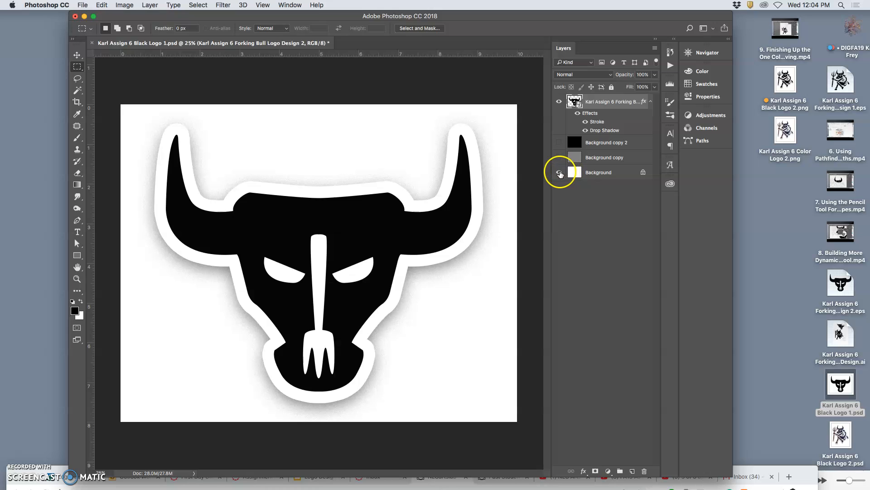
pyautogui.click(559, 172)
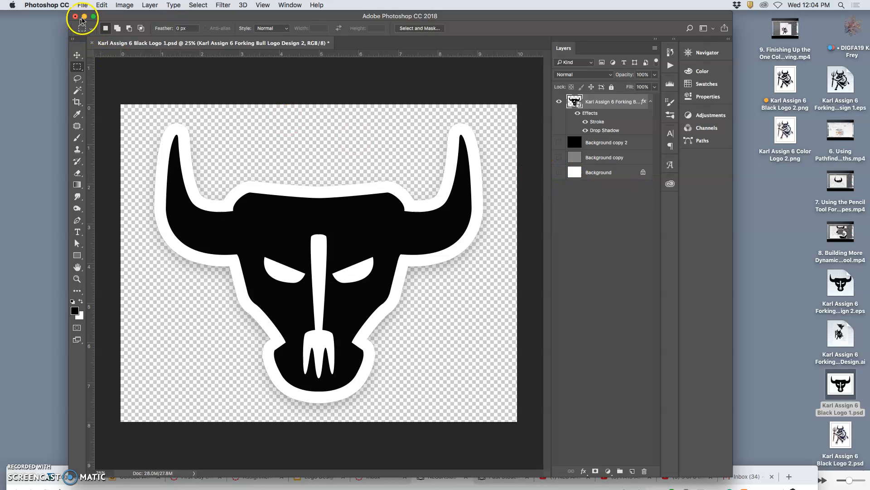
pyautogui.click(83, 5)
pyautogui.click(107, 99)
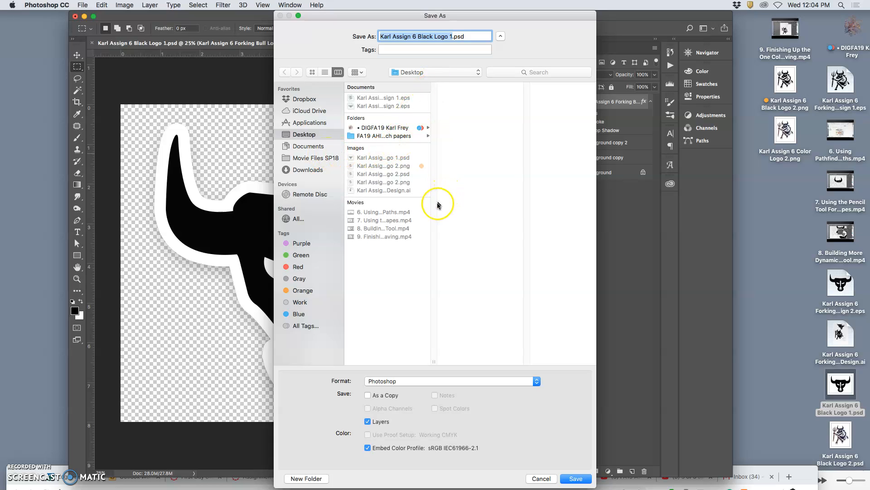
pyautogui.click(398, 381)
pyautogui.moveTo(393, 480)
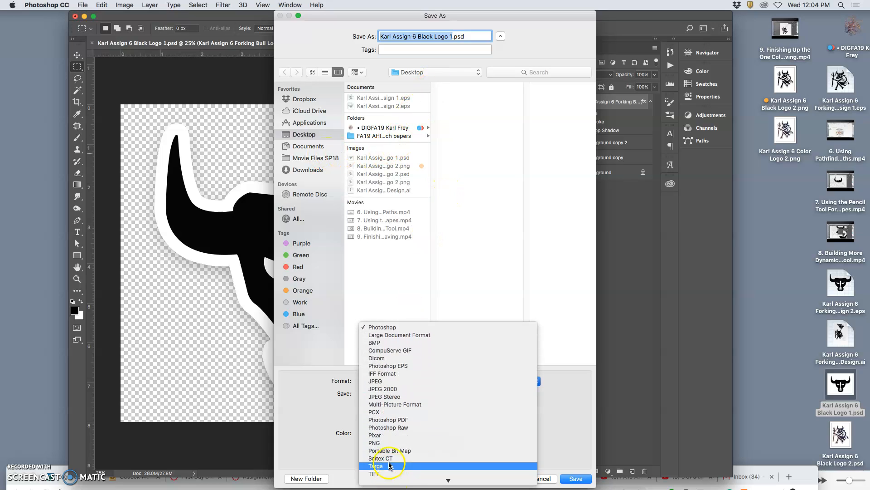
pyautogui.click(386, 442)
pyautogui.click(575, 479)
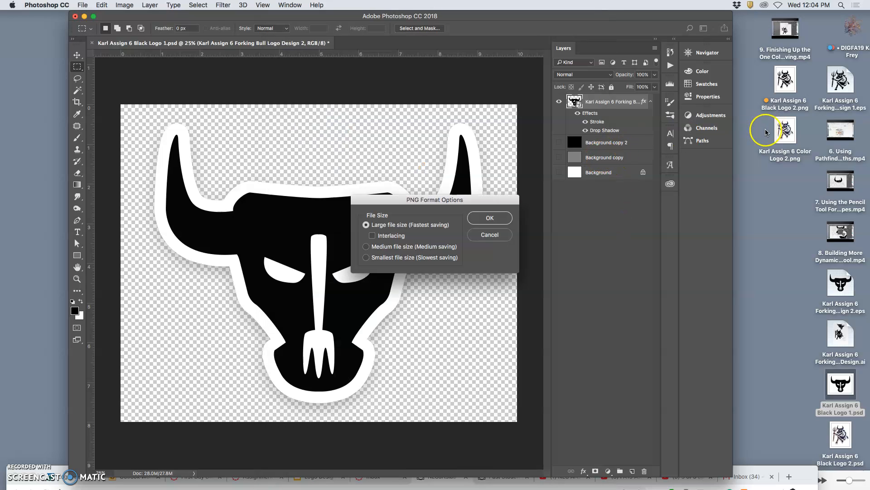
pyautogui.click(490, 218)
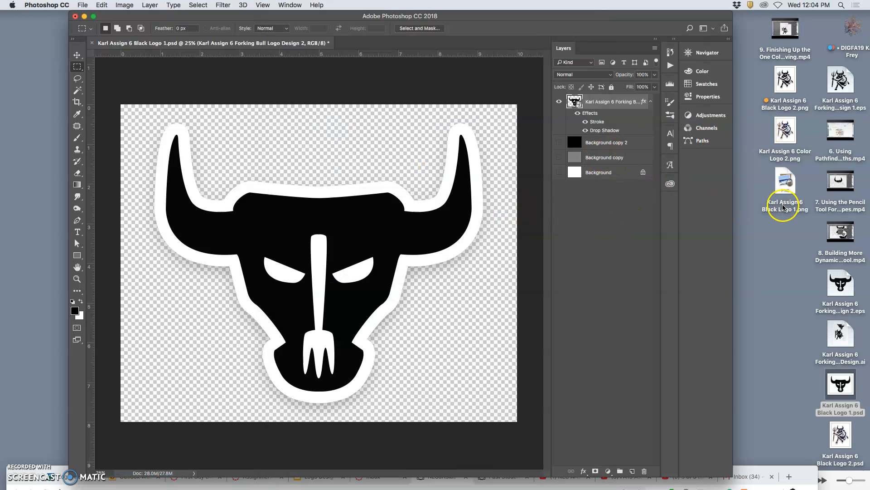
# Step: Tag the saved Black Logo 1 PNG orange on the desktop, and check its transparent result in Preview
pyautogui.rightClick(783, 207)
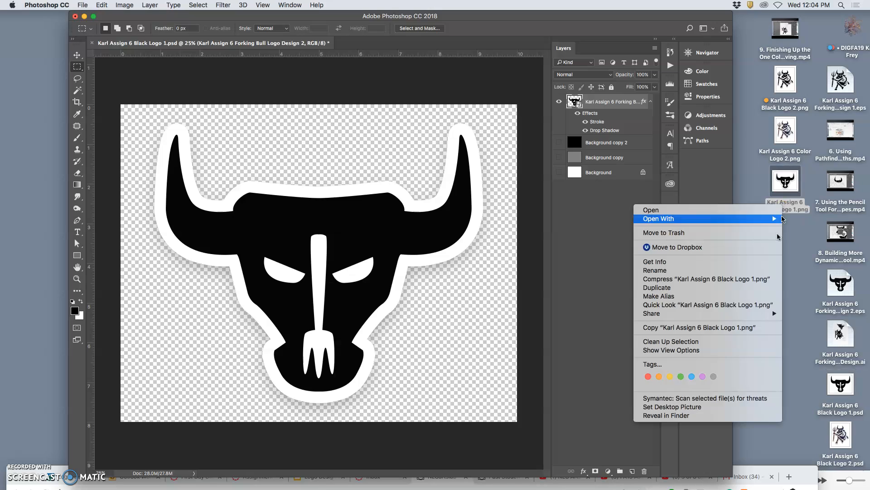
pyautogui.click(661, 377)
pyautogui.doubleClick(789, 185)
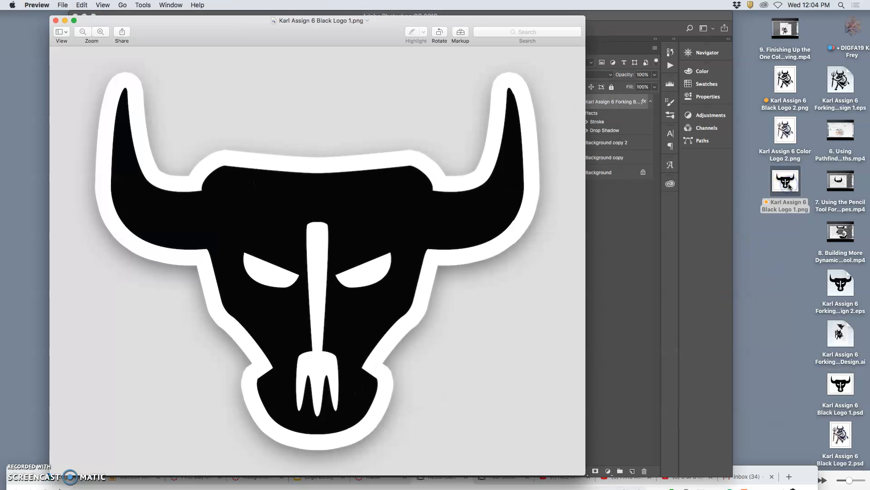
pyautogui.click(55, 21)
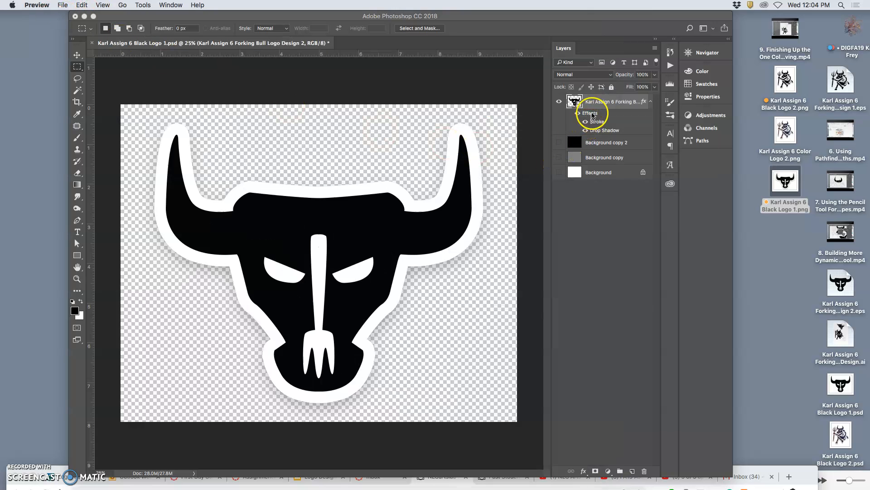
# Step: Duplicate the bull head layer with its effects and hide the original
pyautogui.click(593, 108)
pyautogui.press('super+j')
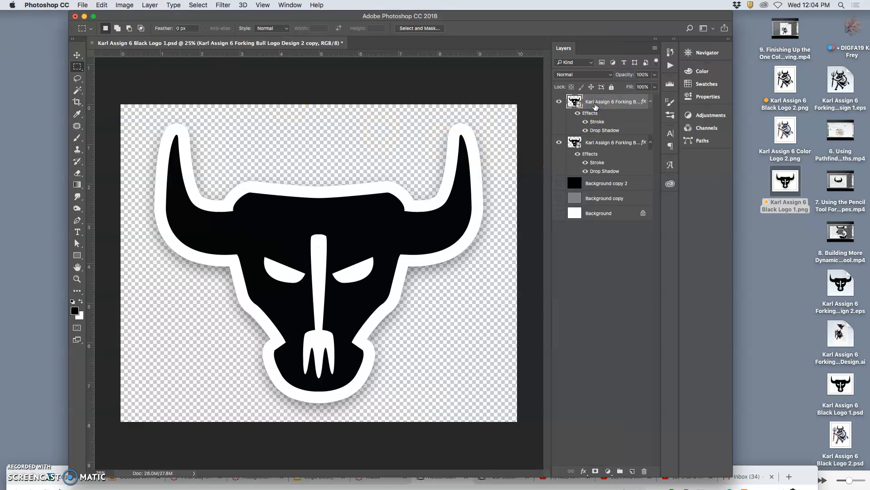
pyautogui.click(559, 143)
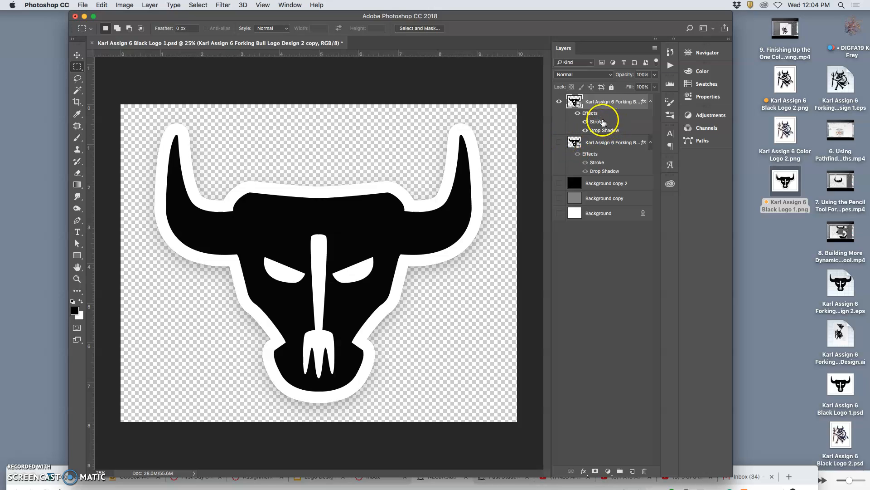
# Step: Add a color overlay and a gradient overlay with the Yellow, Violet, Orange, Blue preset to the bull head copy
pyautogui.doubleClick(590, 112)
pyautogui.click(456, 339)
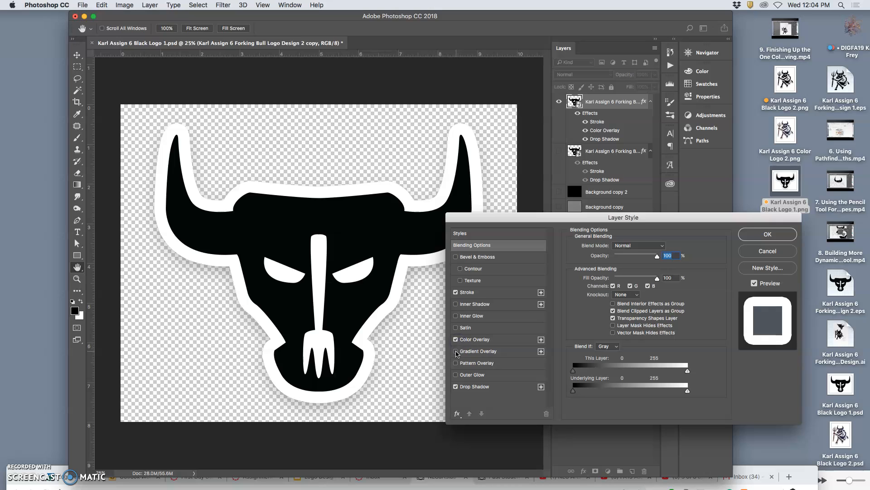
pyautogui.click(456, 351)
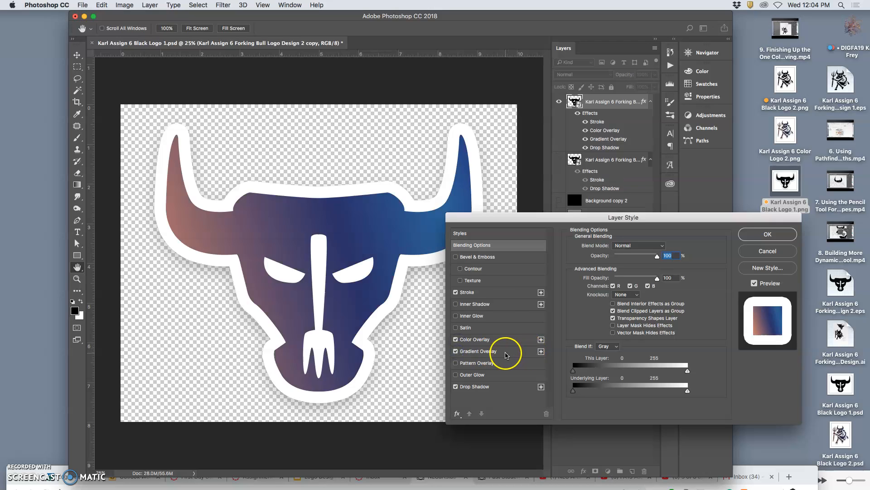
pyautogui.click(506, 355)
pyautogui.click(613, 268)
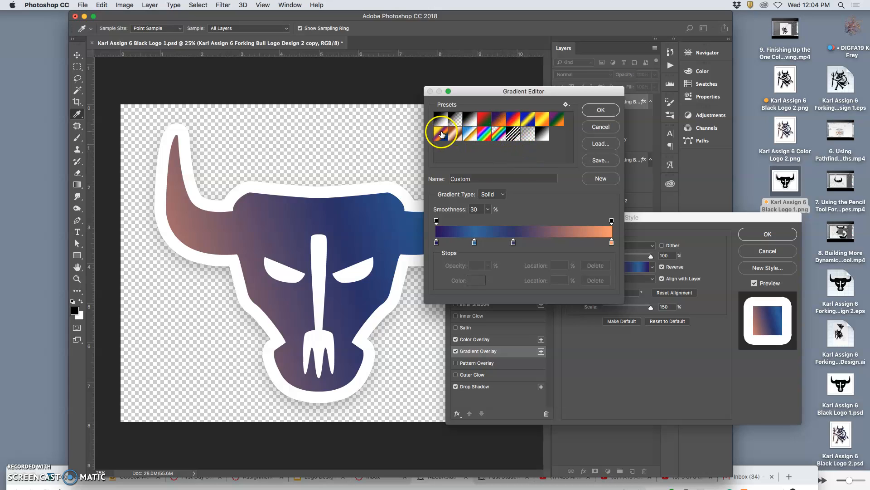
pyautogui.click(441, 134)
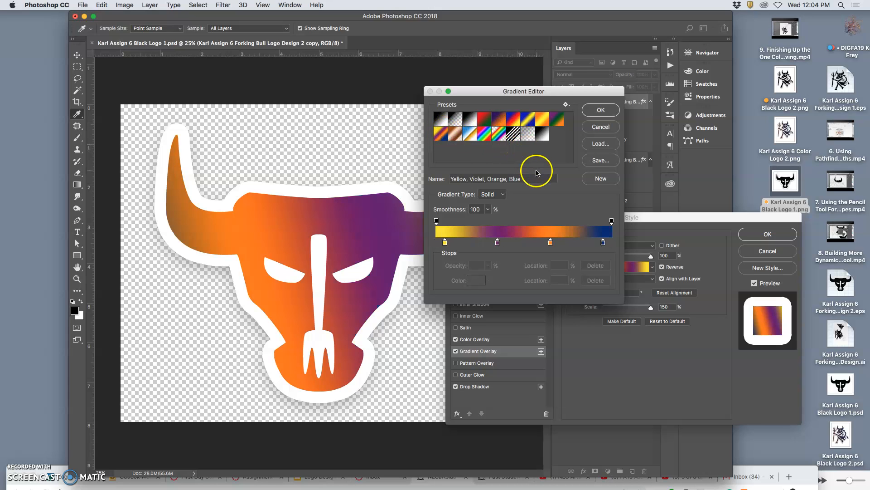
pyautogui.click(599, 110)
# Step: Change the bull head copy's color overlay to dark blue 003366 and set its opacity to 69%
pyautogui.click(514, 341)
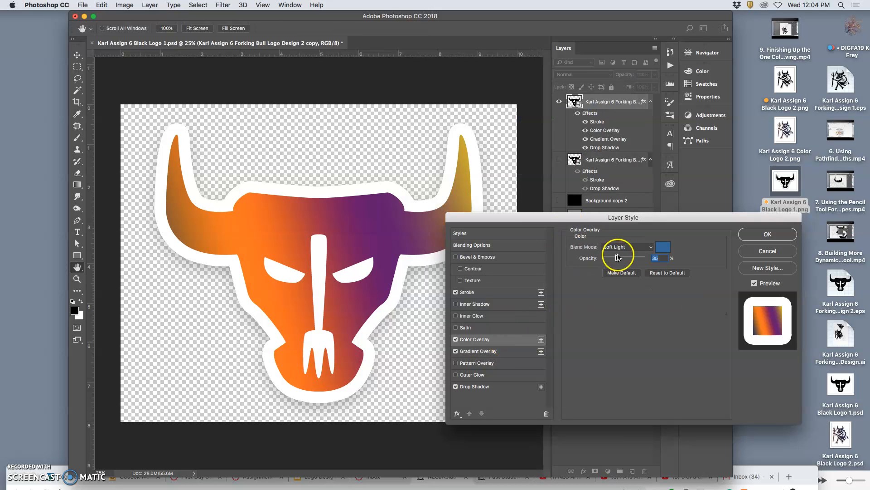
pyautogui.click(662, 247)
pyautogui.click(523, 170)
pyautogui.click(631, 89)
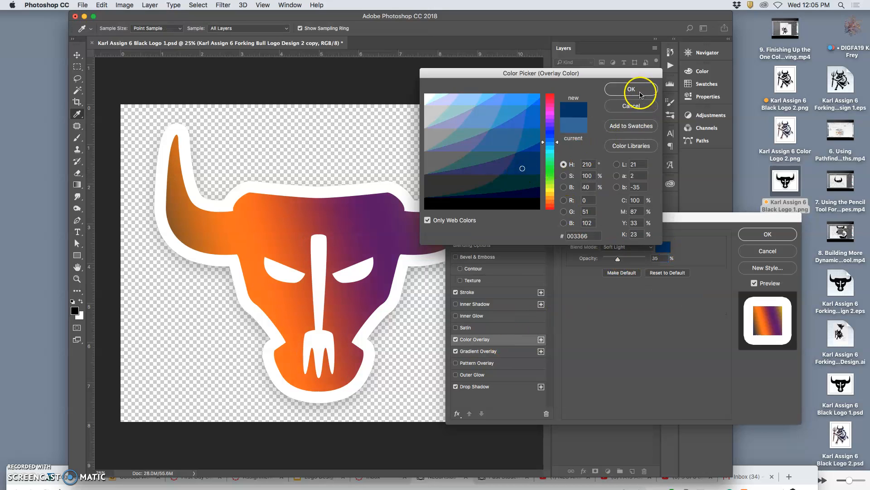
pyautogui.click(632, 258)
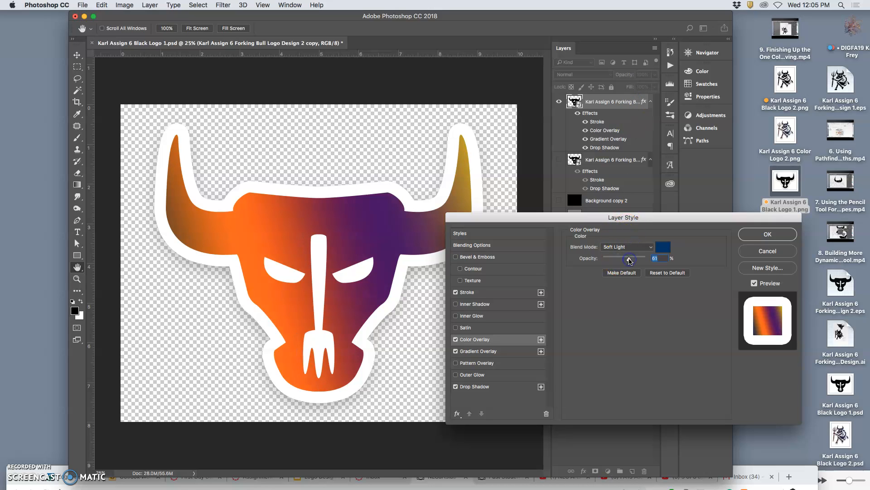
# Step: Try the Pin Light and Multiply blend modes on the color overlay
pyautogui.click(624, 252)
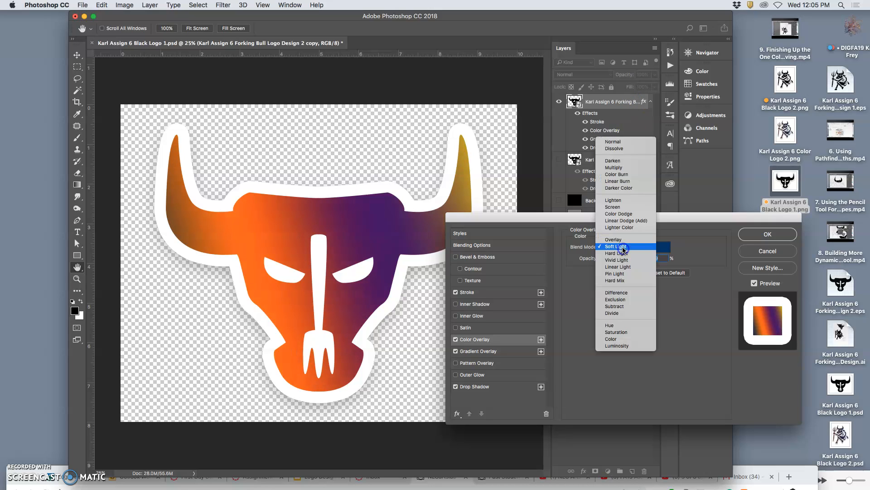
pyautogui.click(622, 274)
pyautogui.click(625, 247)
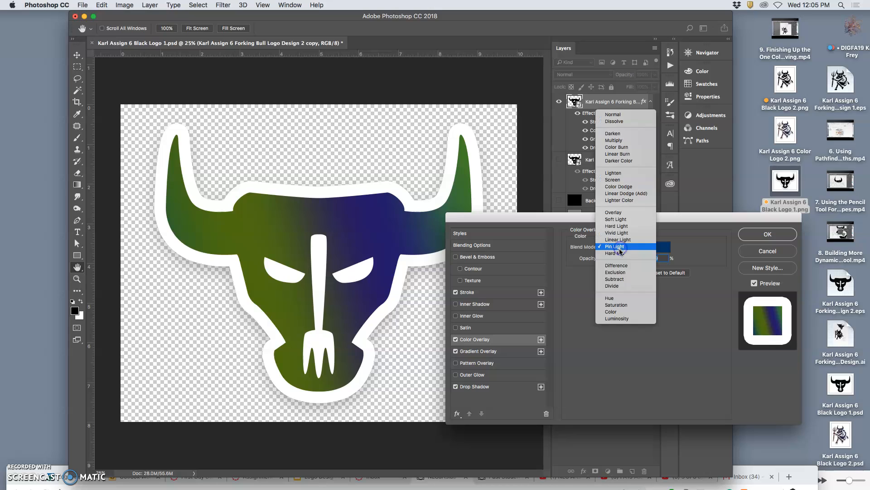
pyautogui.click(618, 141)
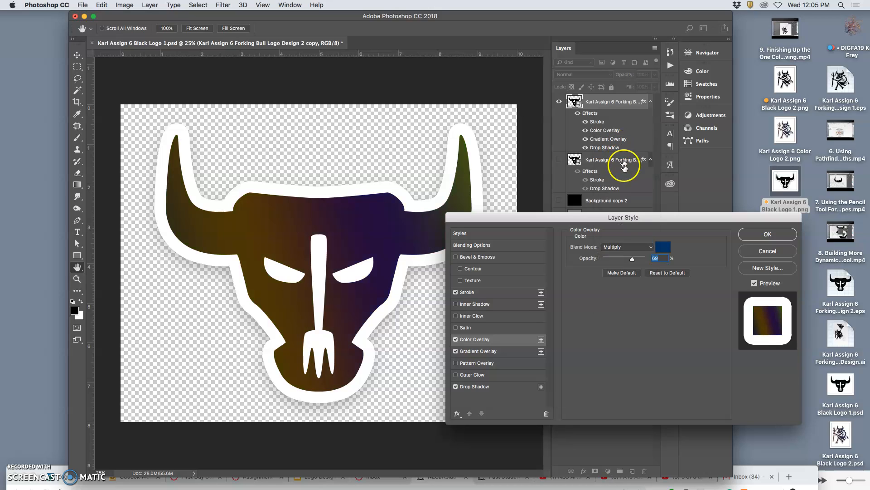
# Step: Set the color overlay to Linear Burn at 49% opacity and apply the layer style
pyautogui.click(633, 245)
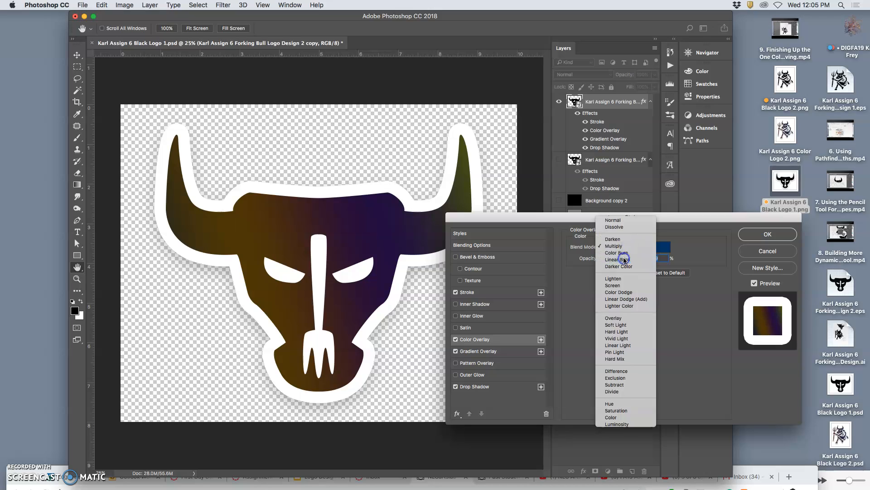
pyautogui.click(625, 260)
pyautogui.click(625, 260)
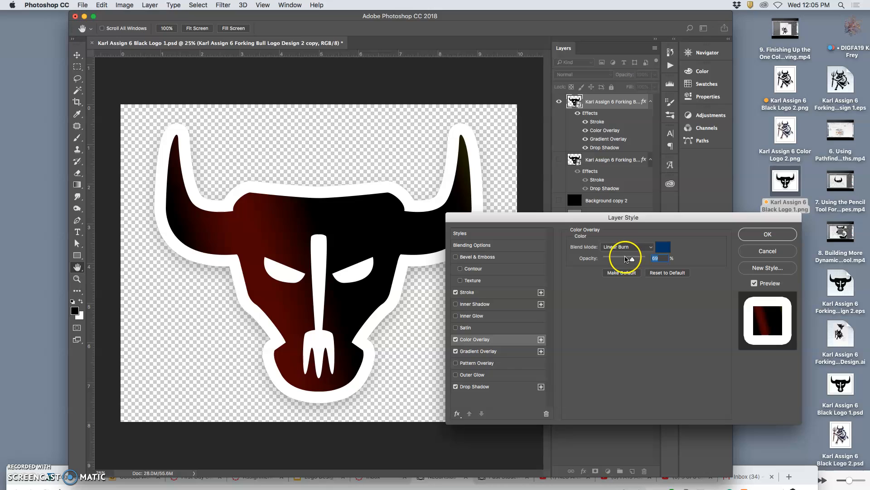
pyautogui.moveTo(631, 260); pyautogui.dragTo(625, 259)
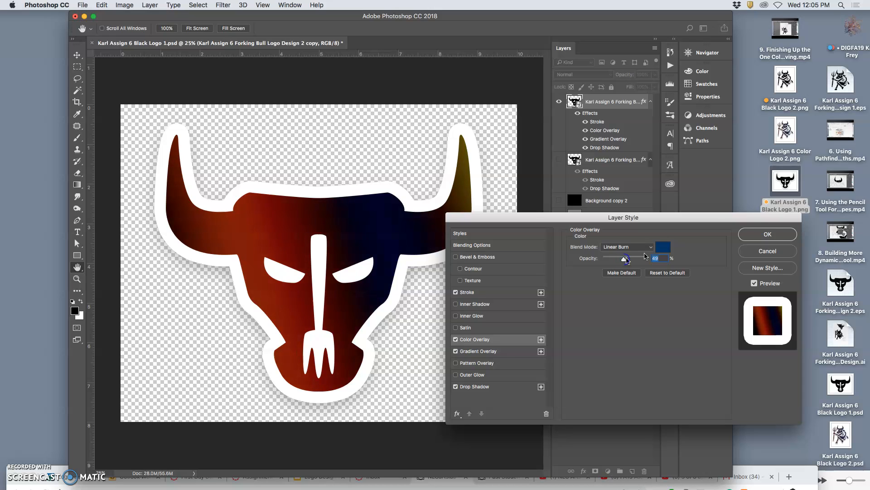
pyautogui.click(768, 234)
# Step: Add Bevel & Emboss with Contour and Texture to the bull head copy, and adjust the texture so its grain shows
pyautogui.doubleClick(589, 114)
pyautogui.click(455, 256)
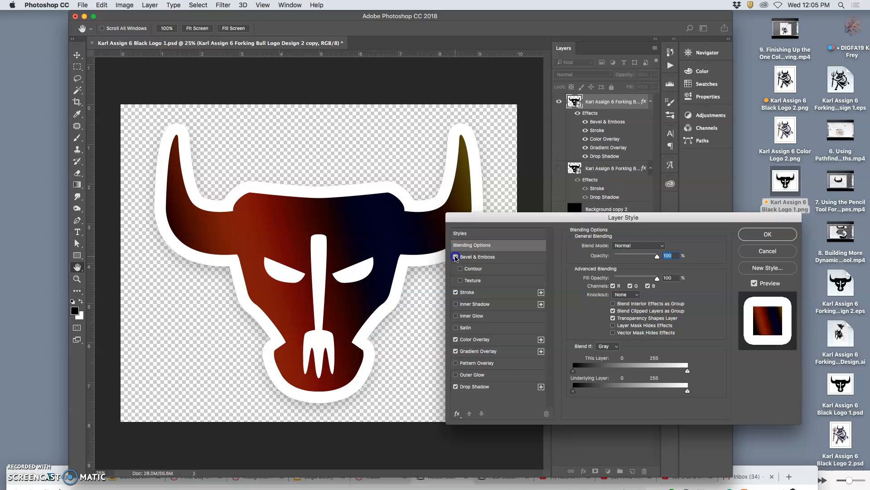
pyautogui.click(460, 269)
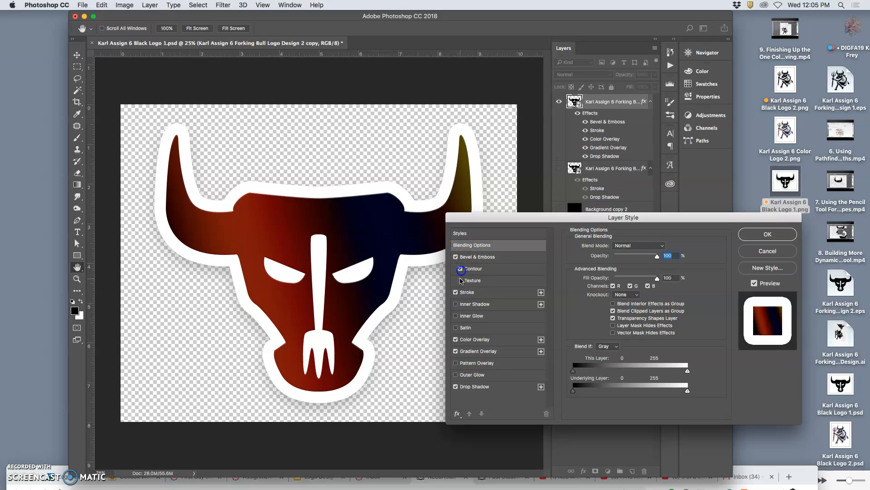
pyautogui.click(461, 281)
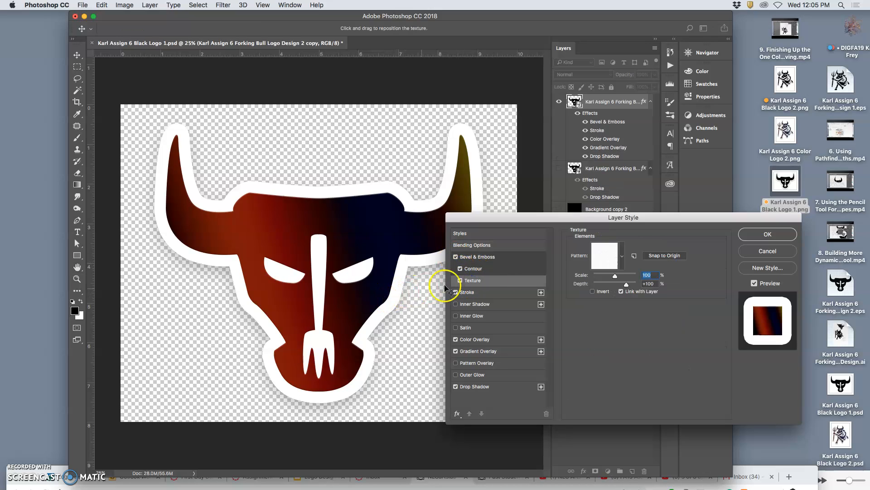
pyautogui.moveTo(626, 285)
pyautogui.mouseDown()
pyautogui.moveTo(599, 284)
pyautogui.moveTo(621, 277)
pyautogui.moveTo(617, 285)
pyautogui.moveTo(632, 284)
pyautogui.moveTo(620, 277)
pyautogui.moveTo(628, 278)
pyautogui.mouseUp()
pyautogui.click(749, 239)
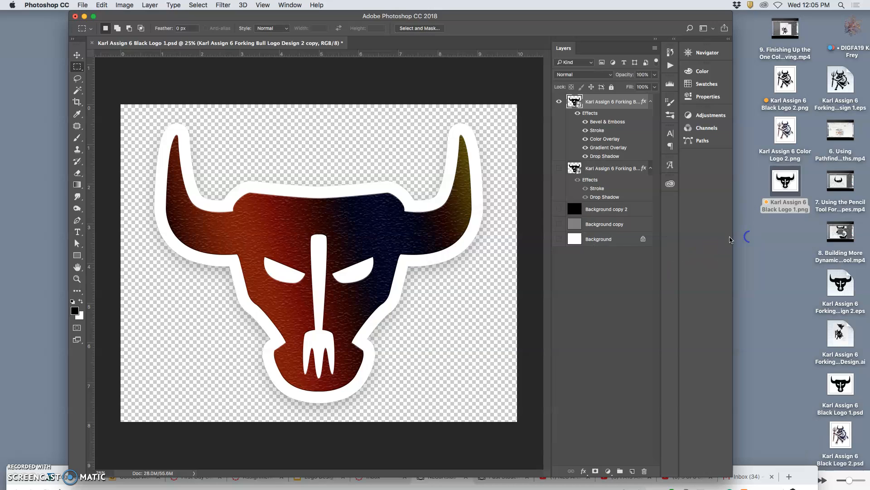